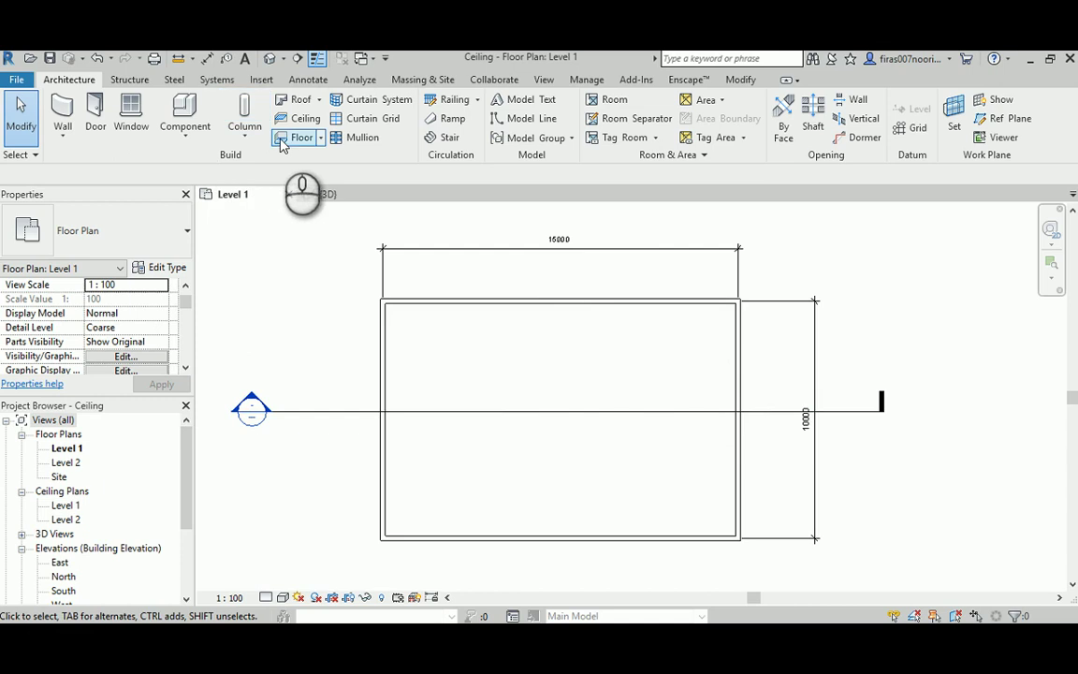
Step: Sketch a ceiling boundary by picking the top, left, bottom and right walls, then ready the Offset field
{"action": "left_click", "coordinate": [303, 117]}
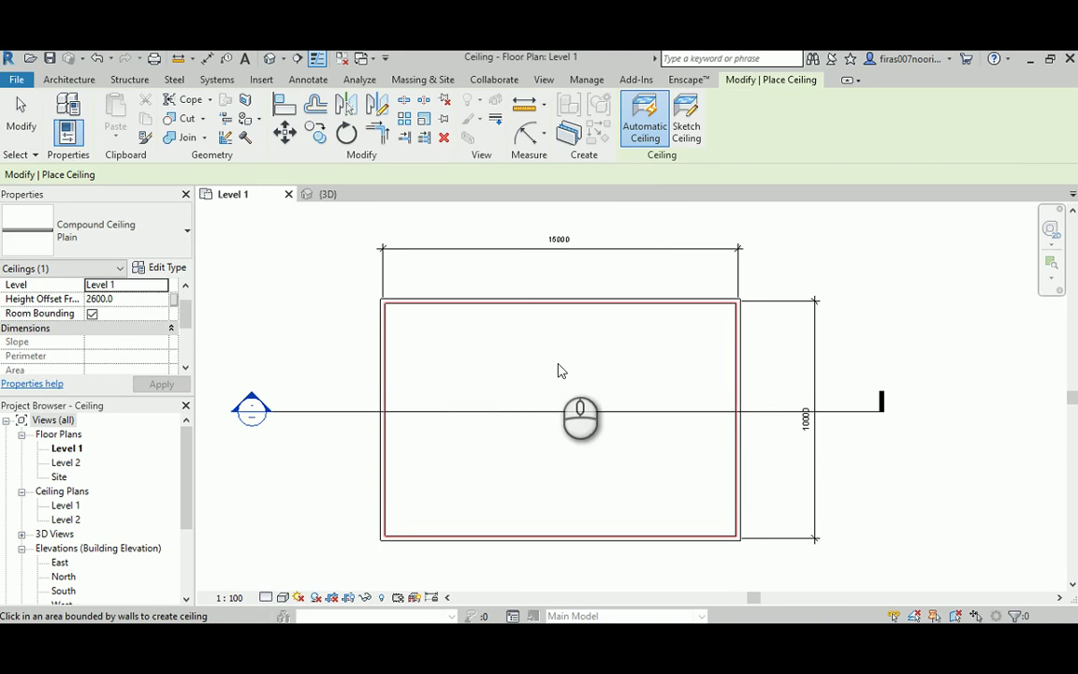
{"action": "left_click", "coordinate": [684, 127]}
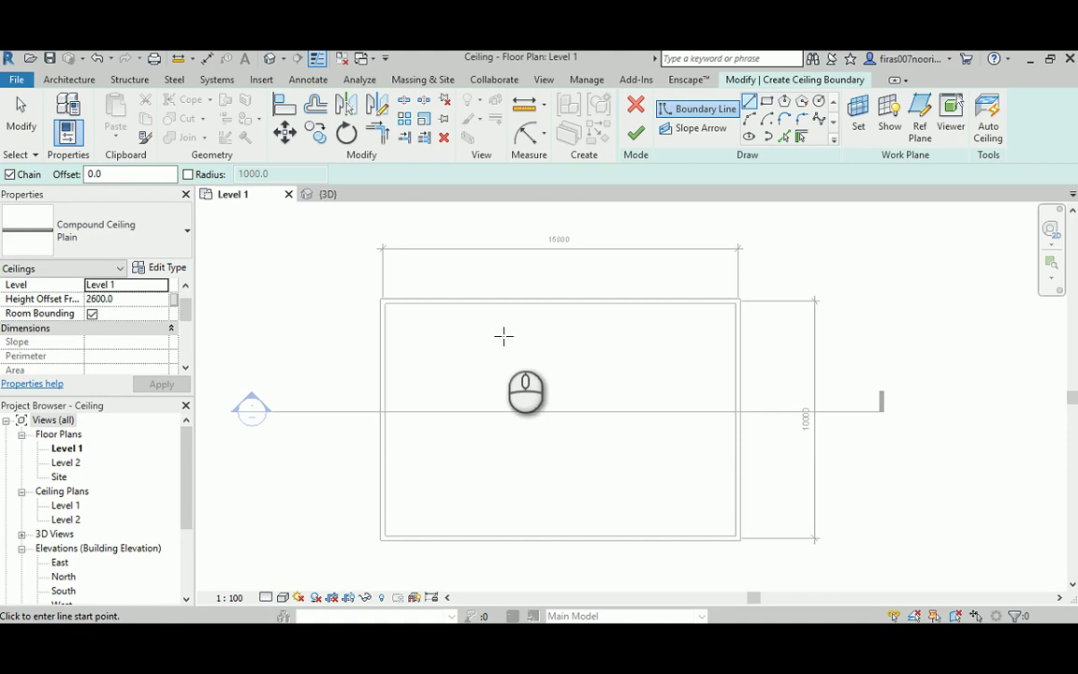
{"action": "left_click", "coordinate": [784, 137]}
{"action": "left_click", "coordinate": [539, 309]}
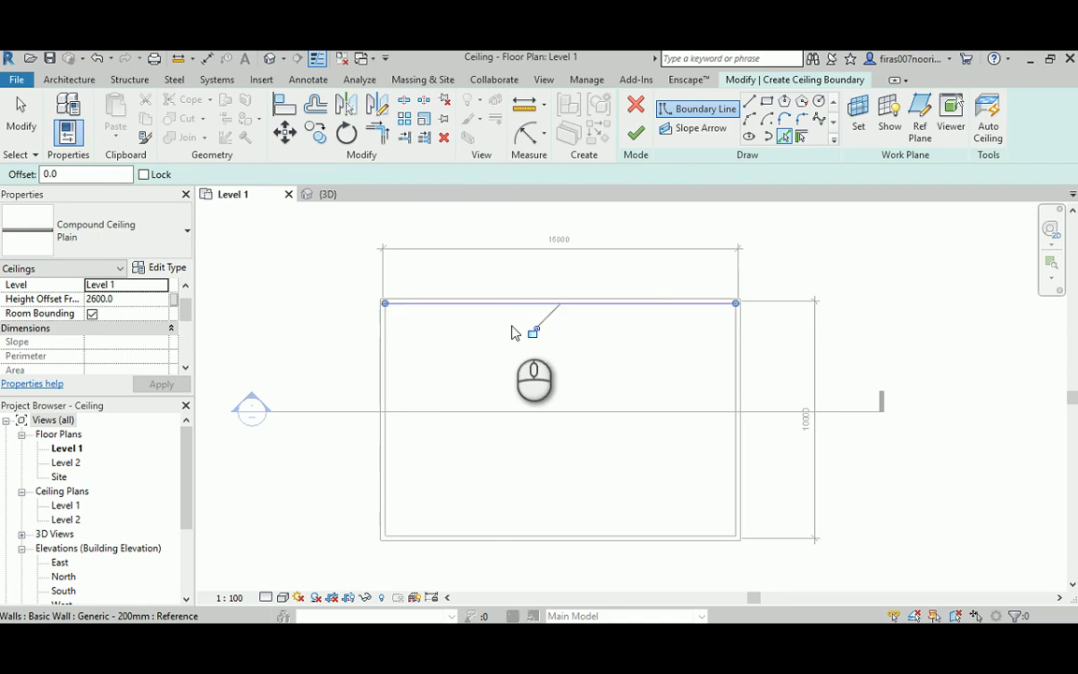
{"action": "left_click", "coordinate": [388, 365]}
{"action": "left_click", "coordinate": [462, 535]}
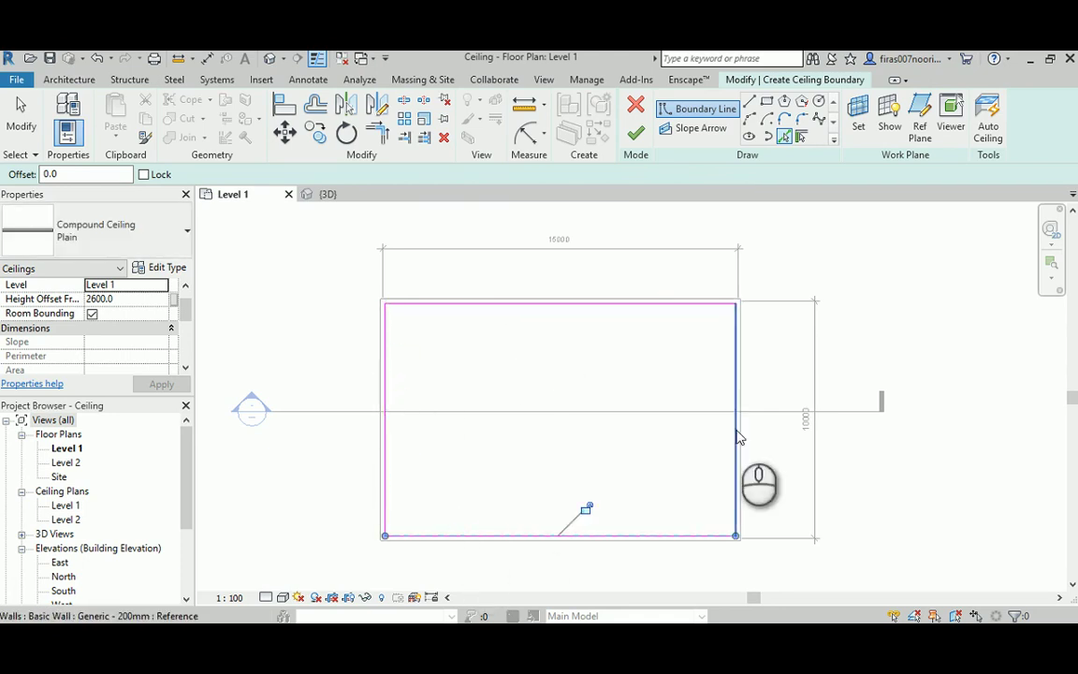
{"action": "left_click", "coordinate": [736, 431]}
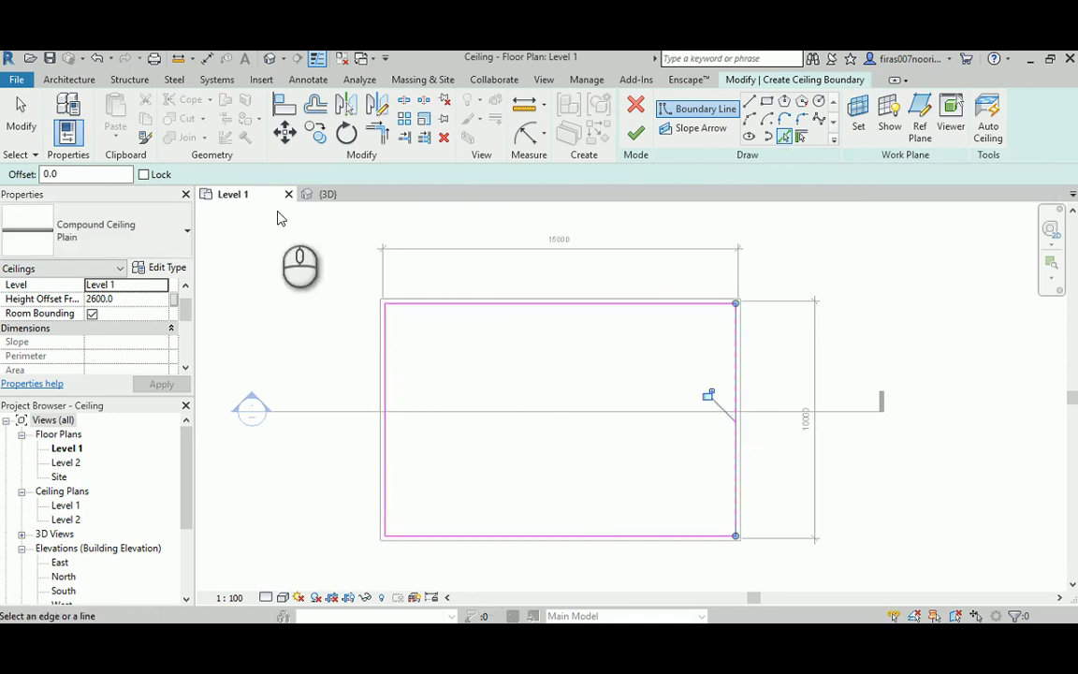
{"action": "left_click", "coordinate": [91, 170]}
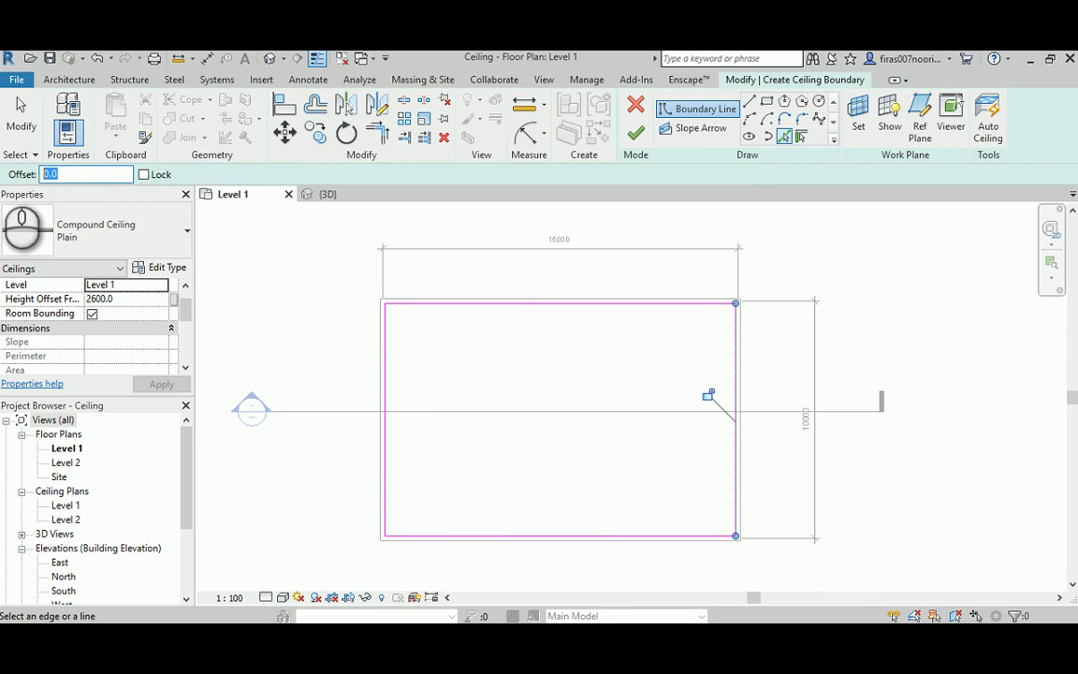
Step: Add inner boundary lines 2000 in from each of the four walls
{"action": "type", "text": "2000"}
{"action": "key", "text": "Return"}
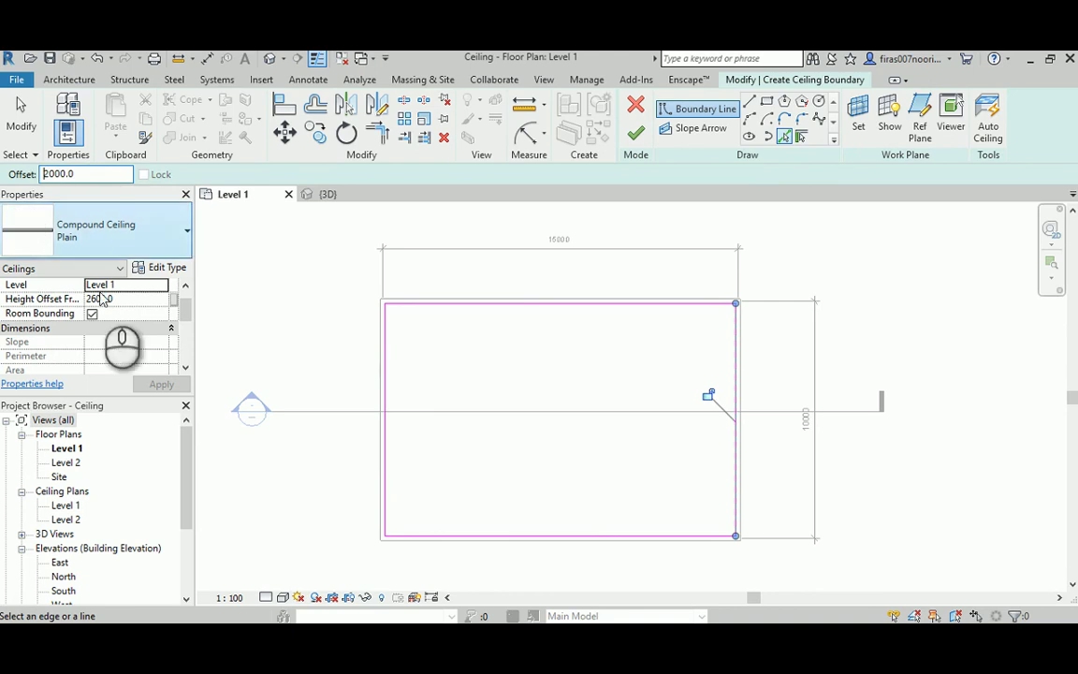
{"action": "left_click", "coordinate": [494, 311]}
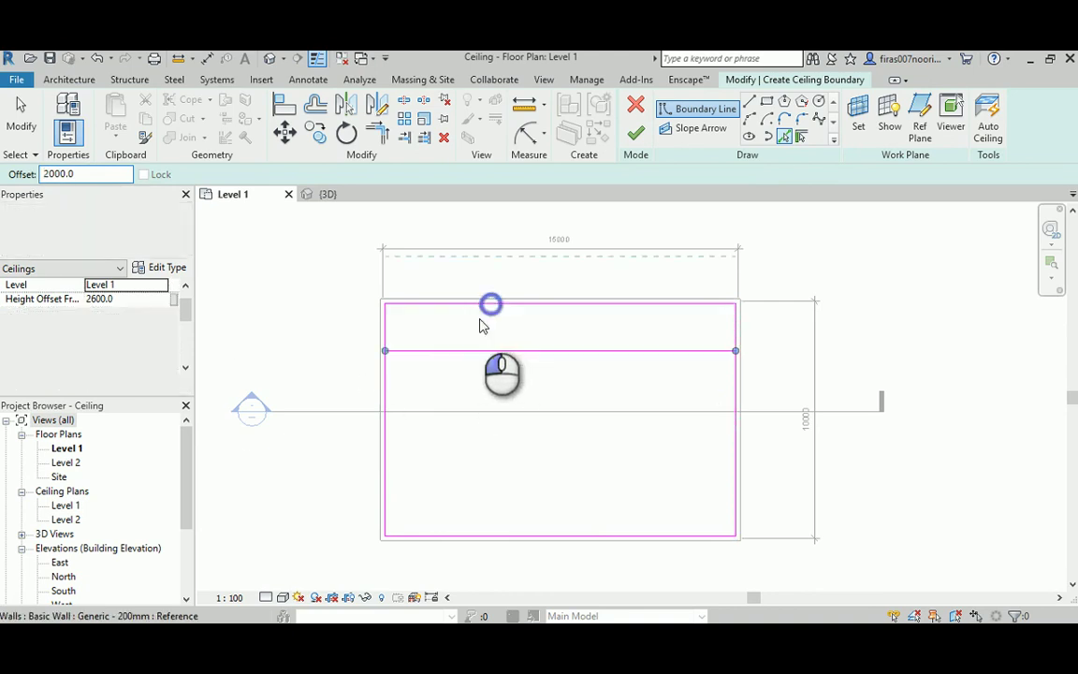
{"action": "left_click", "coordinate": [388, 409]}
{"action": "left_click", "coordinate": [502, 538]}
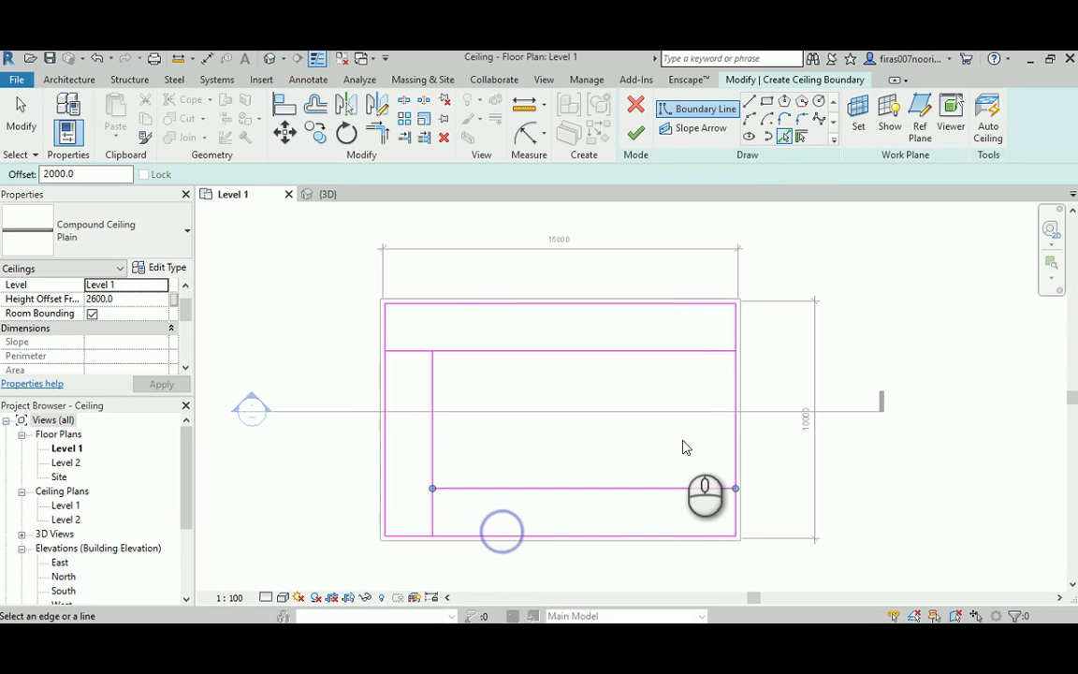
{"action": "left_click", "coordinate": [738, 445]}
{"action": "key", "text": "Escape"}
Step: Trim the inner lines into a closed rectangle, set Height Offset 2900, and finish the ceiling
{"action": "key", "text": "t"}
{"action": "key", "text": "r"}
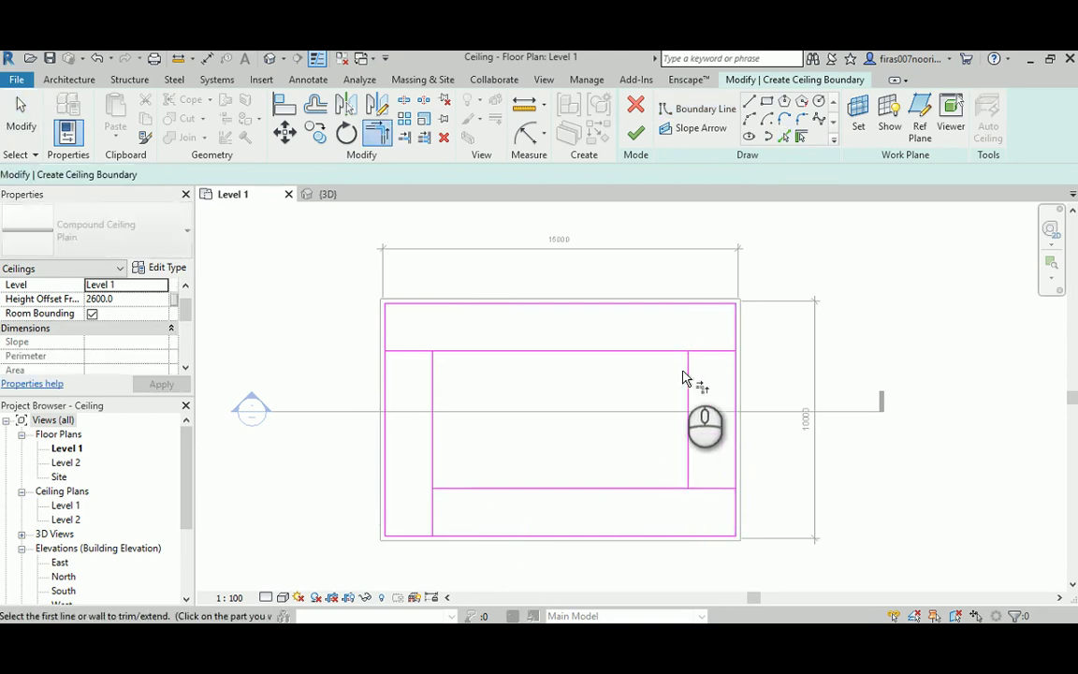
{"action": "left_click", "coordinate": [678, 354]}
{"action": "left_click", "coordinate": [433, 376]}
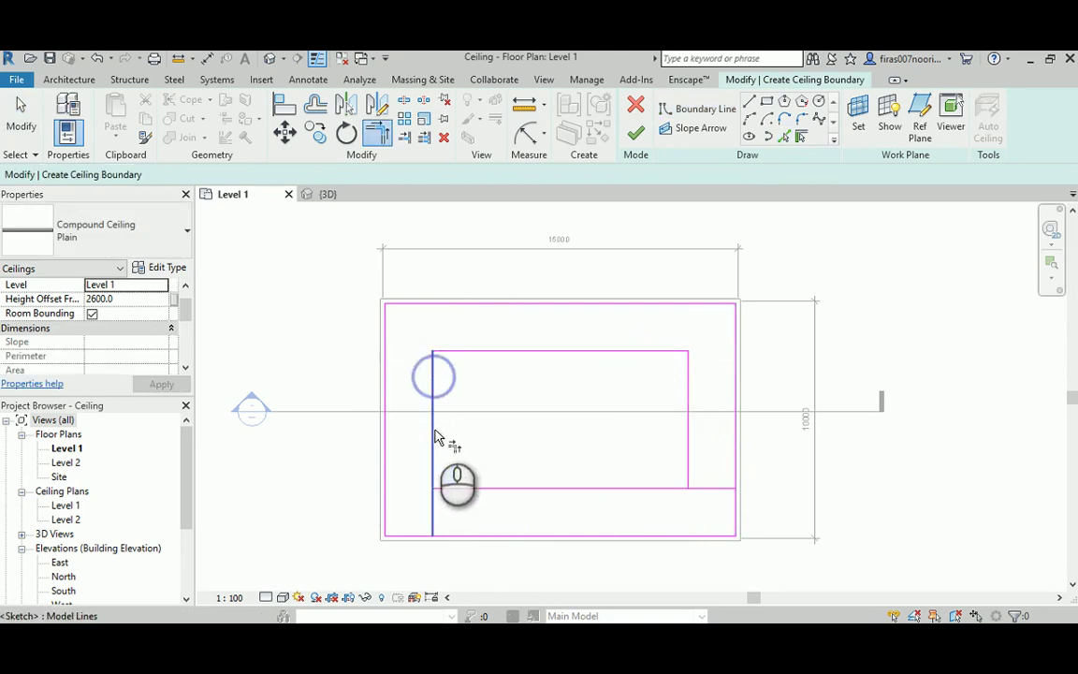
{"action": "left_click", "coordinate": [433, 428]}
{"action": "left_click", "coordinate": [490, 488]}
{"action": "left_click", "coordinate": [658, 487]}
{"action": "left_click", "coordinate": [684, 462]}
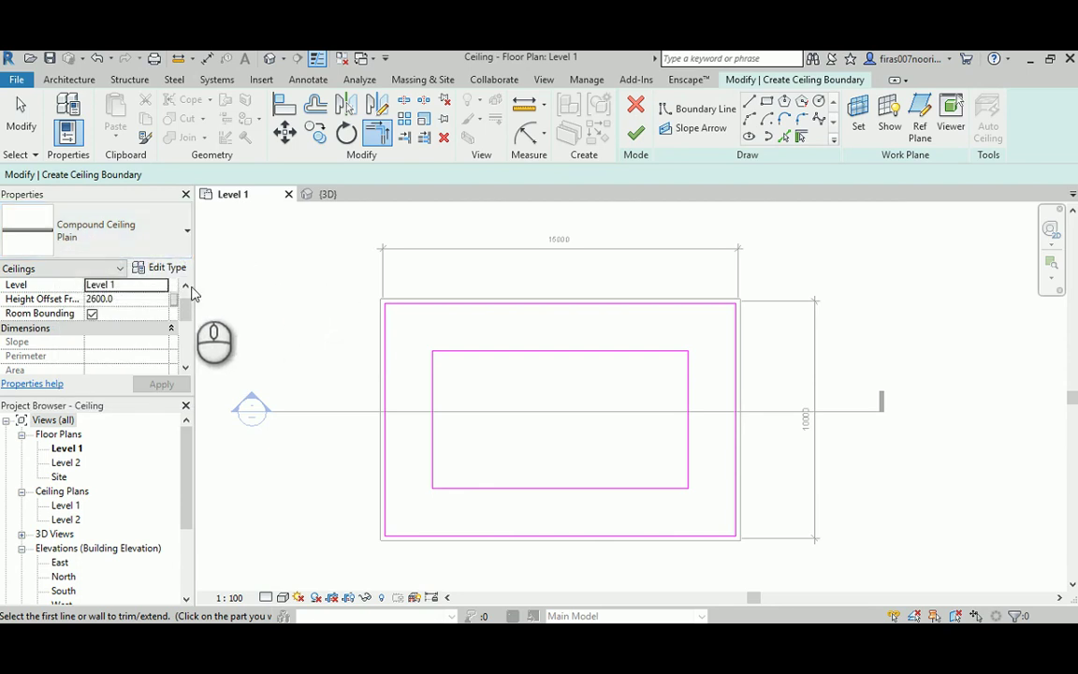
{"action": "left_click", "coordinate": [120, 298]}
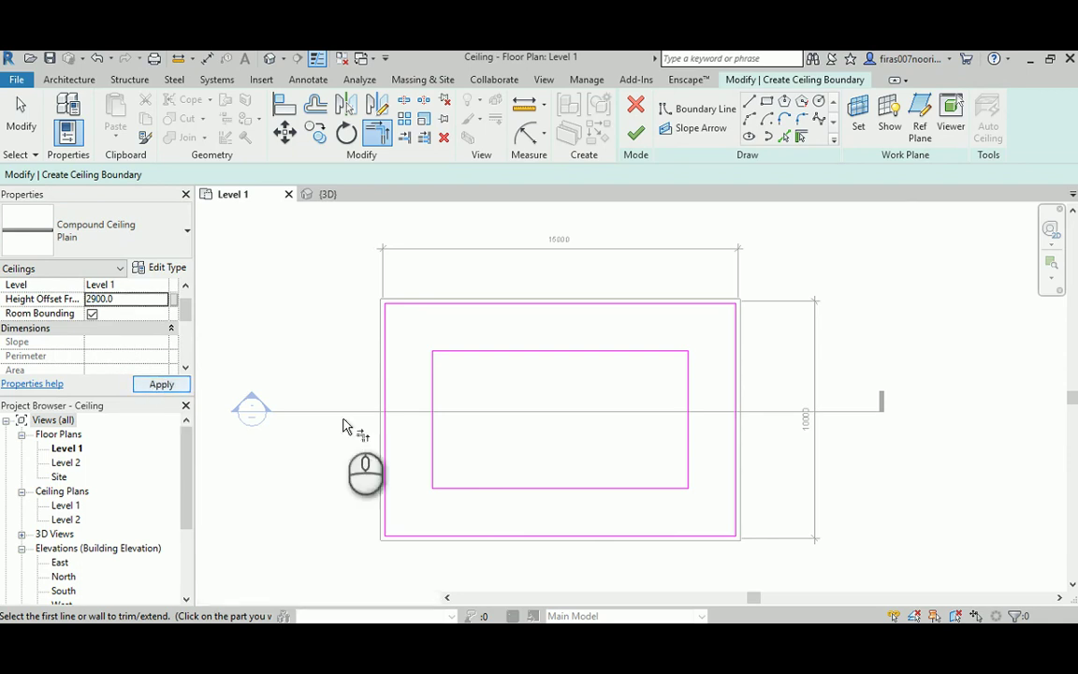
{"action": "left_click", "coordinate": [635, 136]}
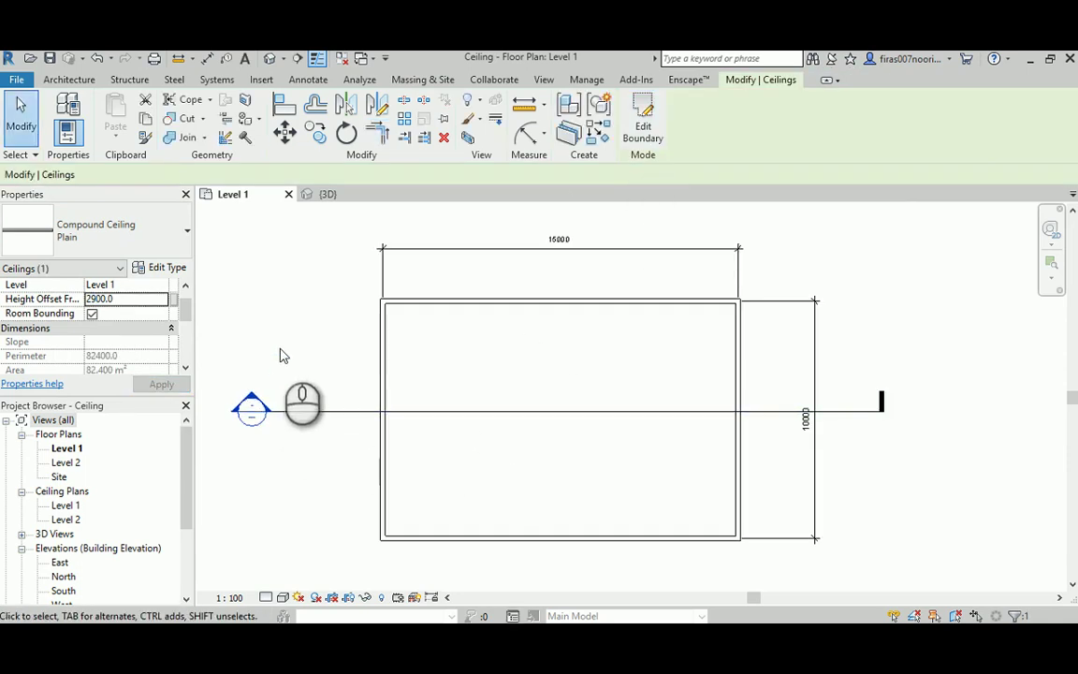
Step: Inspect the new ceiling ring and its central opening in the default 3D view
{"action": "left_click", "coordinate": [268, 59]}
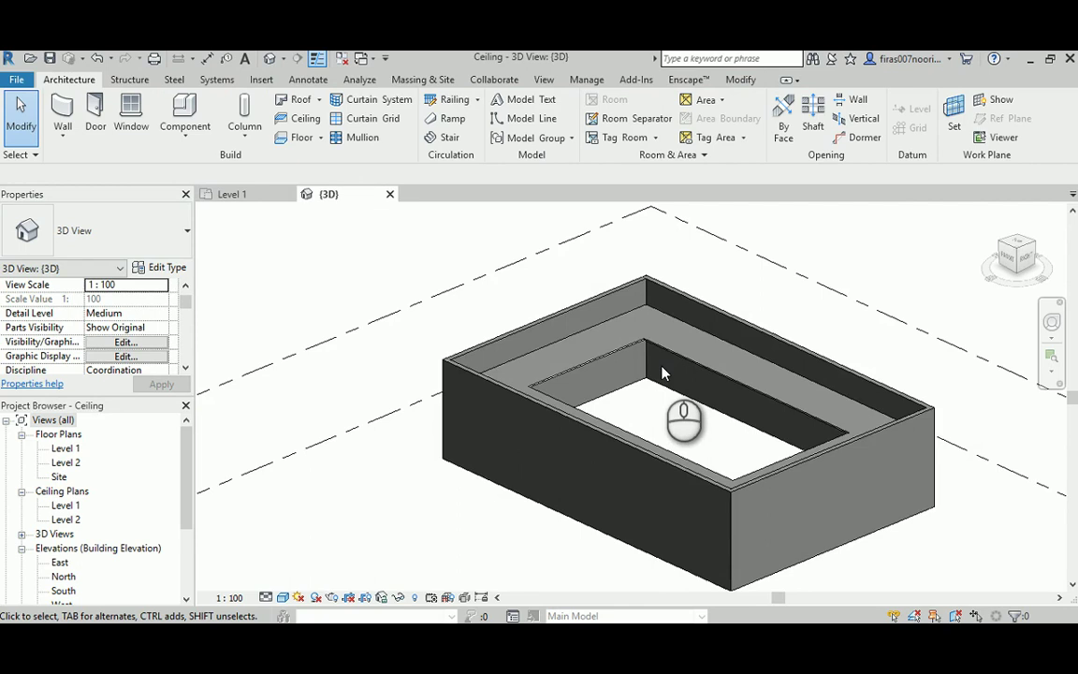
{"action": "middle_click_drag", "start_coordinate": [663, 373], "coordinate": [644, 397], "text": "shift"}
{"action": "scroll", "coordinate": [620, 320], "scroll_direction": "up", "scroll_amount": 4}
{"action": "left_click", "coordinate": [614, 334]}
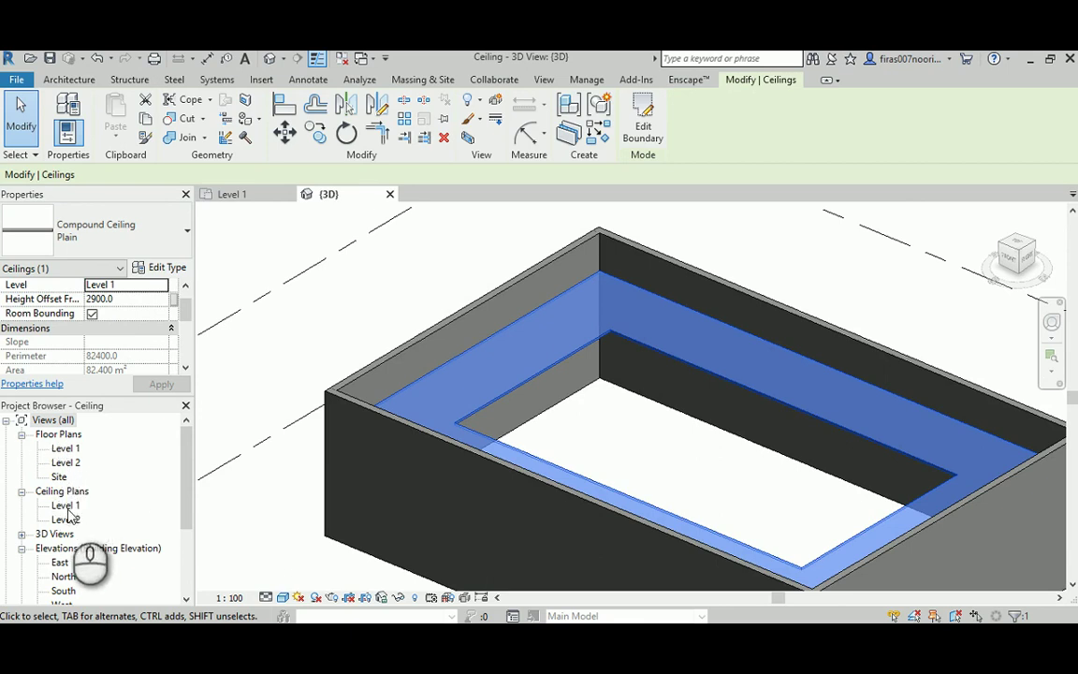
Step: Open Section 1 from the Level 1 ceiling plan to view the ceiling below Level 2
{"action": "double_click", "coordinate": [66, 506]}
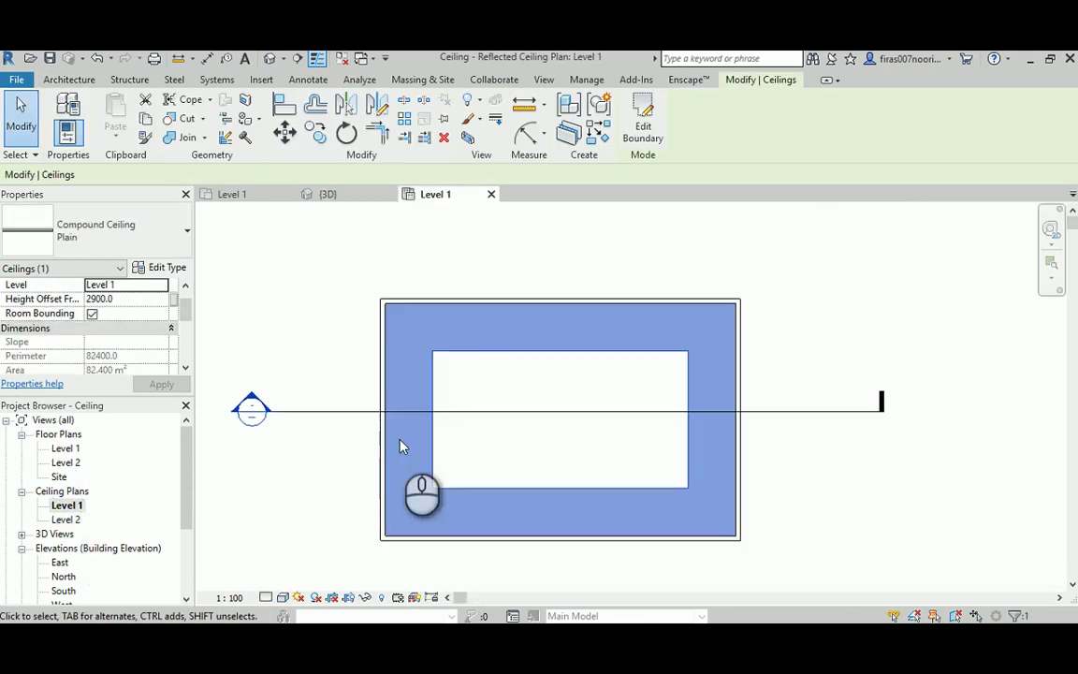
{"action": "left_click", "coordinate": [529, 385]}
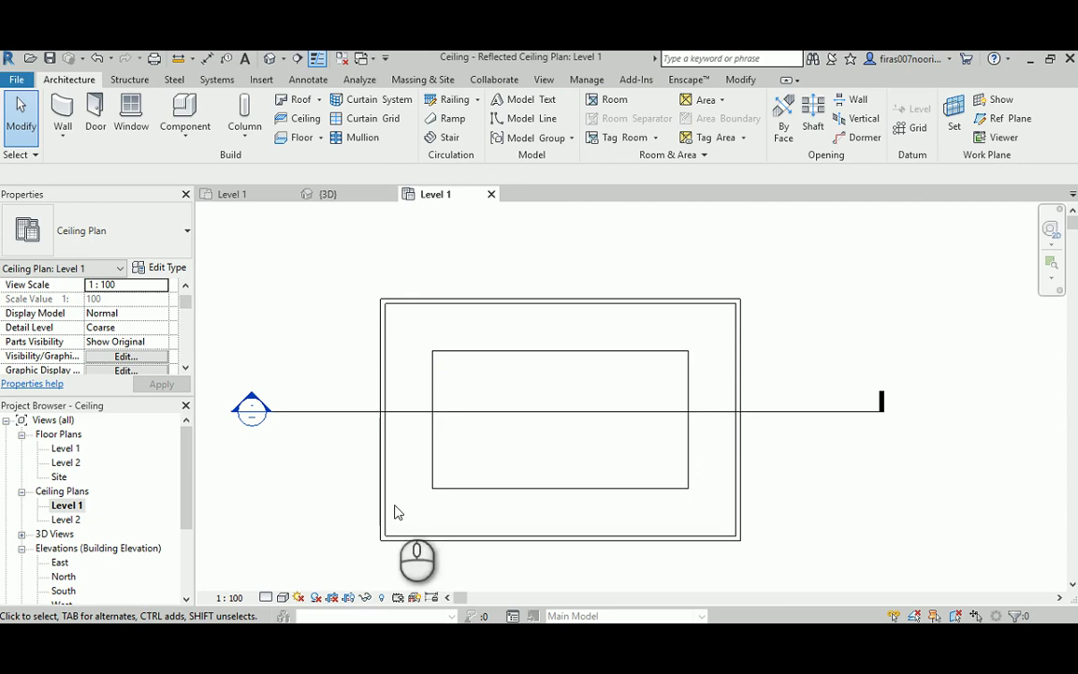
{"action": "double_click", "coordinate": [67, 449]}
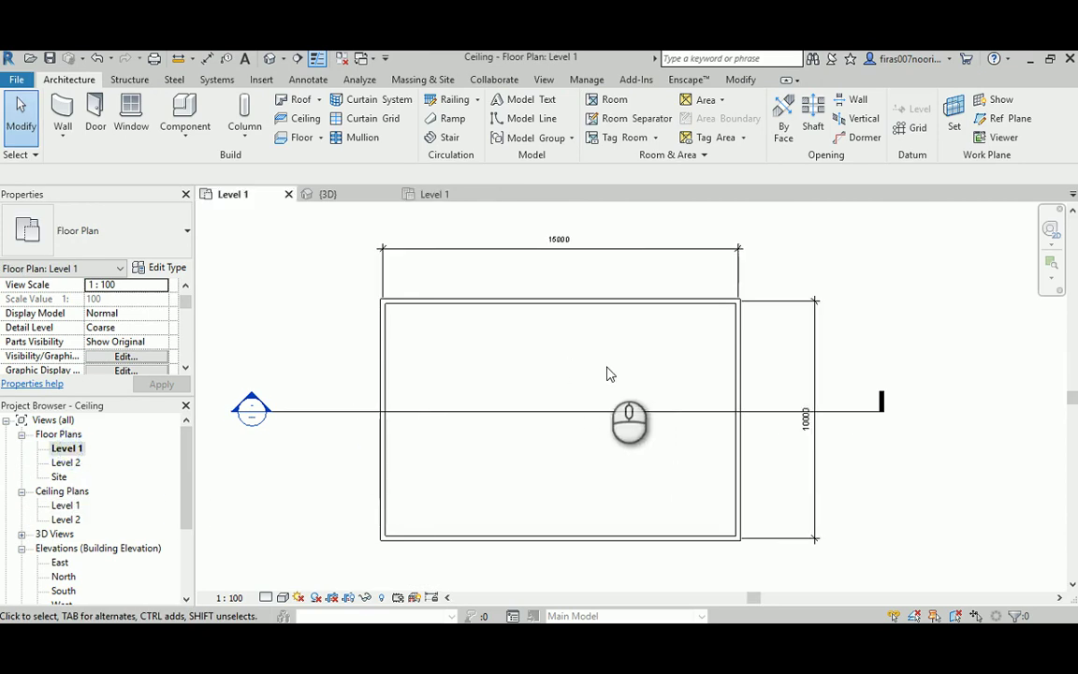
{"action": "double_click", "coordinate": [66, 506]}
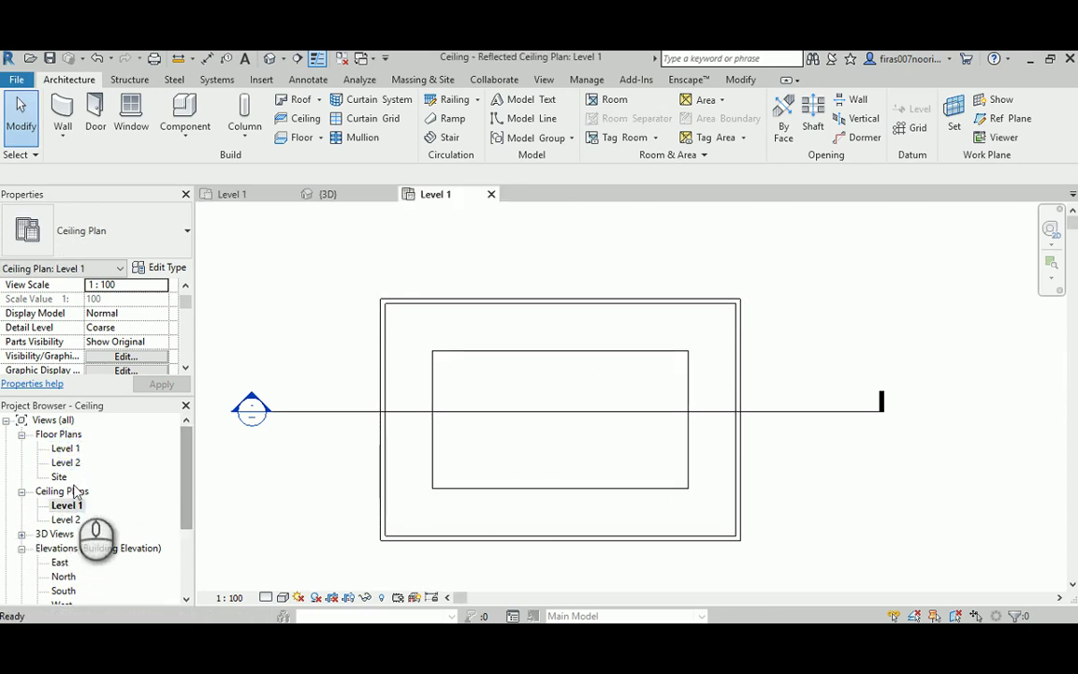
{"action": "left_click", "coordinate": [263, 350]}
{"action": "double_click", "coordinate": [250, 404]}
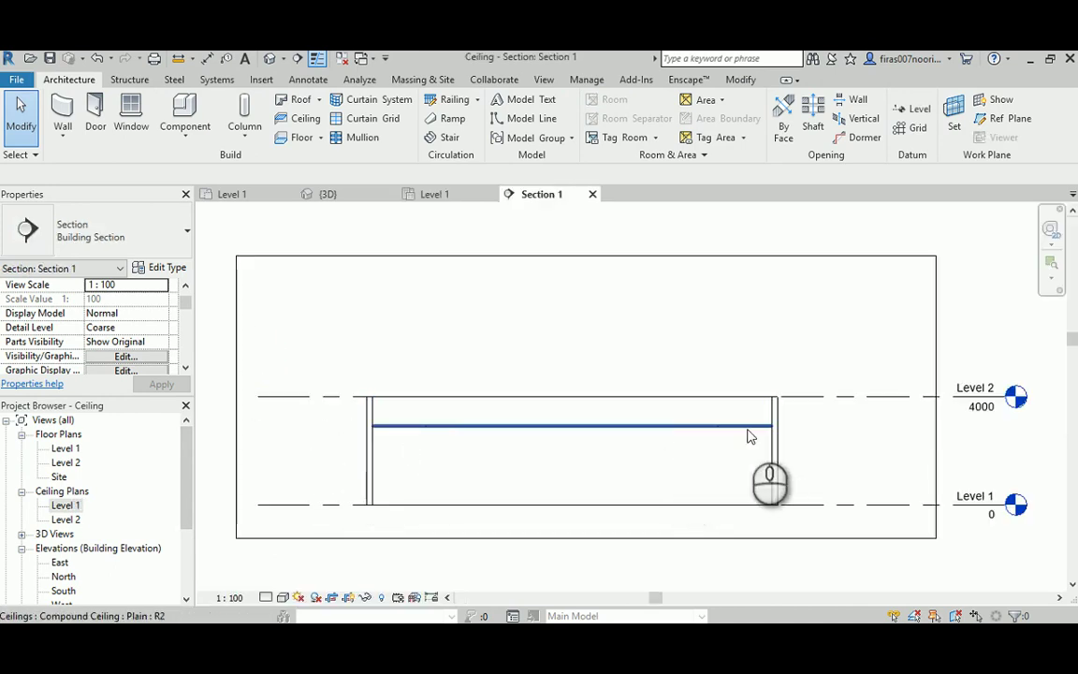
{"action": "scroll", "coordinate": [415, 431], "scroll_direction": "up", "scroll_amount": 5}
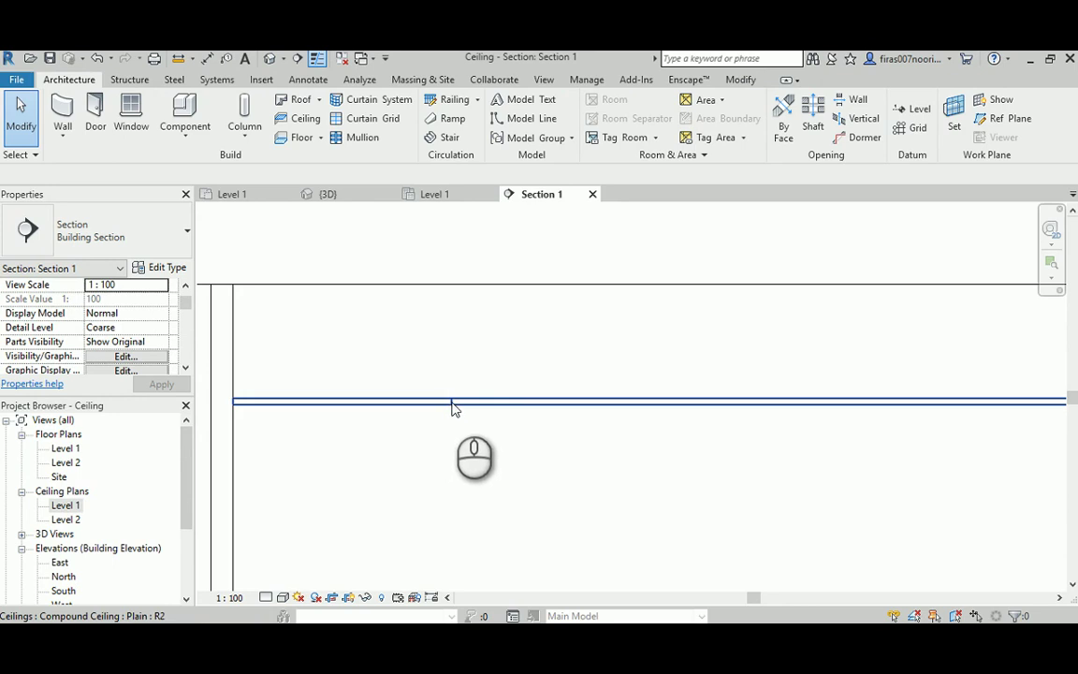
{"action": "scroll", "coordinate": [451, 406], "scroll_direction": "down", "scroll_amount": 3}
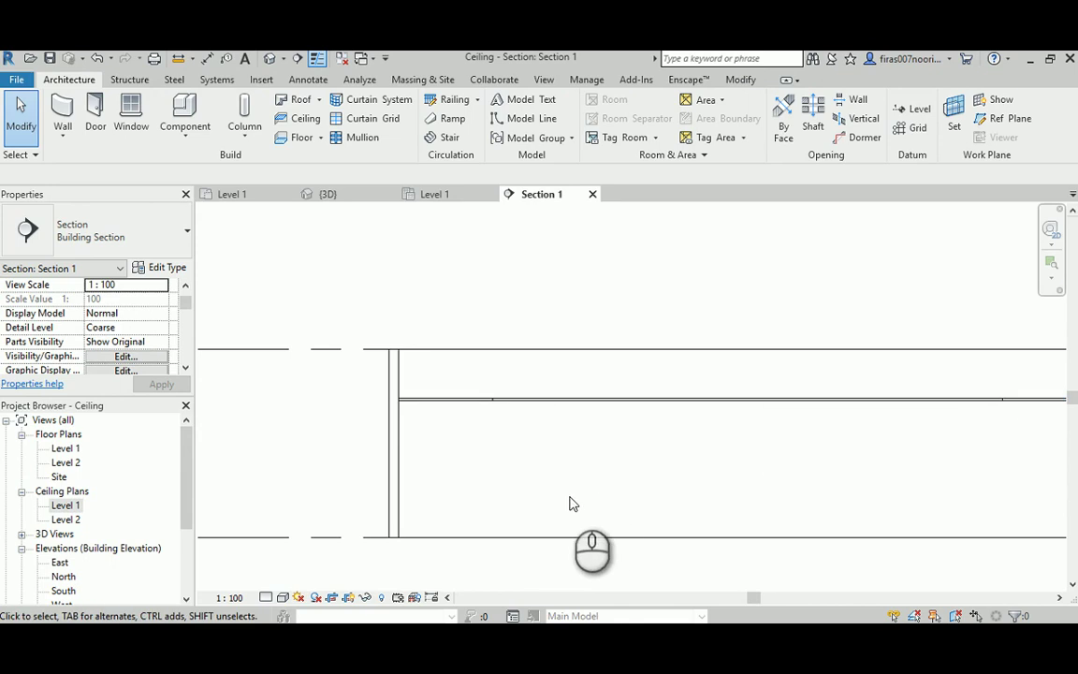
Step: Start a new ceiling of type 600 x 600mm Grid in the Level 1 ceiling plan
{"action": "double_click", "coordinate": [64, 506]}
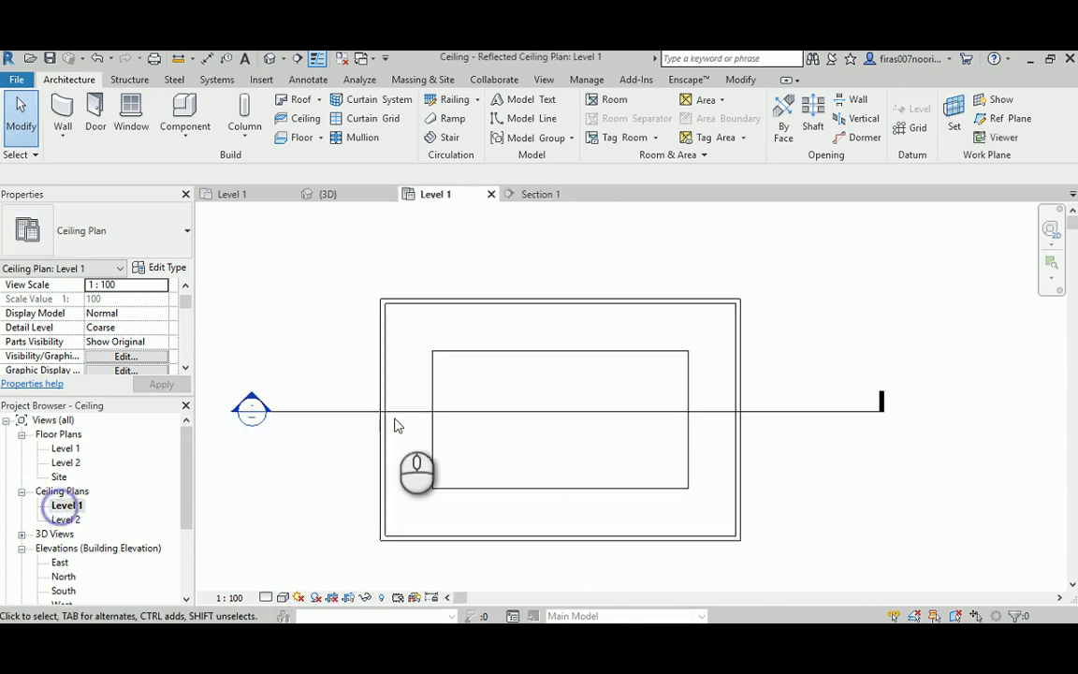
{"action": "left_click", "coordinate": [307, 117]}
{"action": "left_click", "coordinate": [149, 241]}
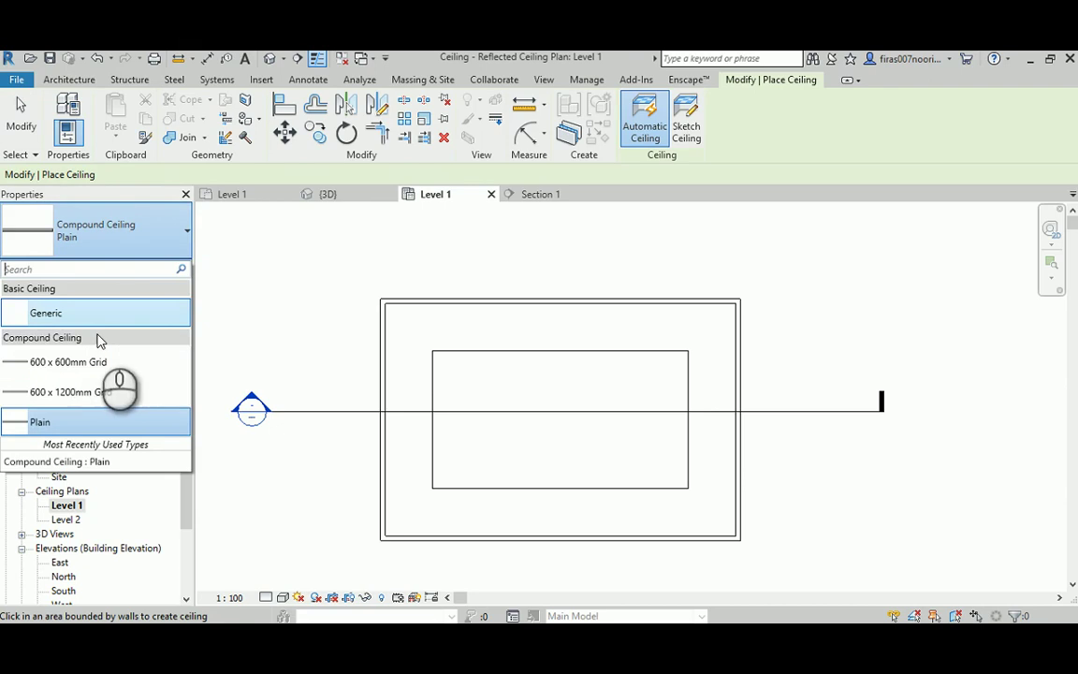
{"action": "left_click", "coordinate": [70, 361]}
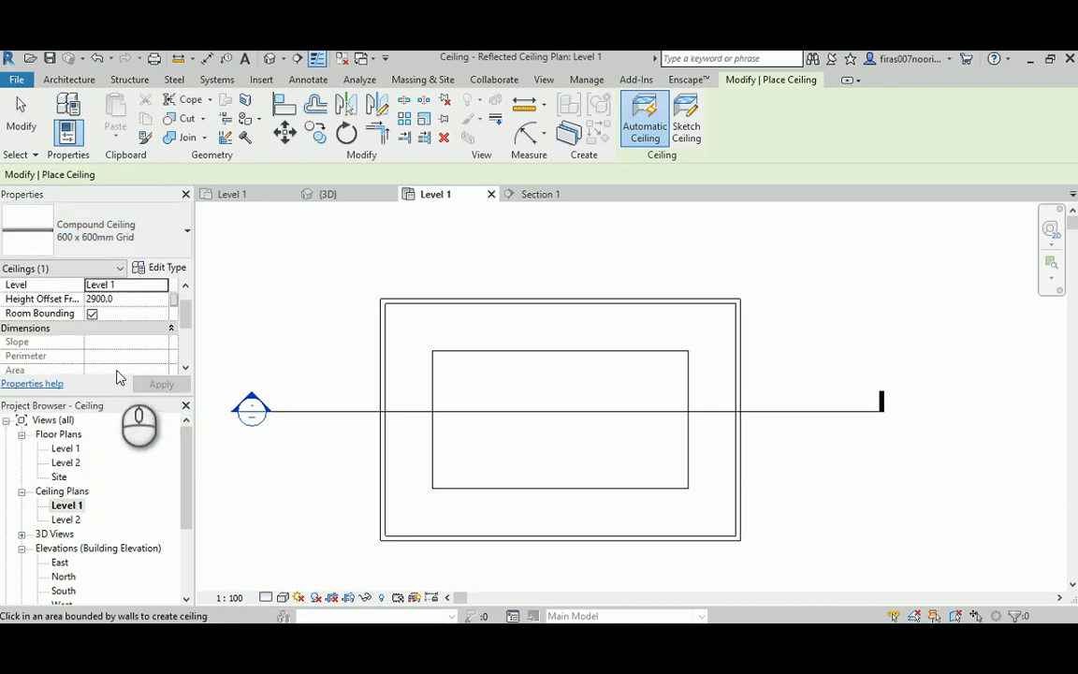
Step: Pick the inner rectangle's four edges as boundary, set Height Offset 2600, and finish the ceiling
{"action": "left_click", "coordinate": [686, 131]}
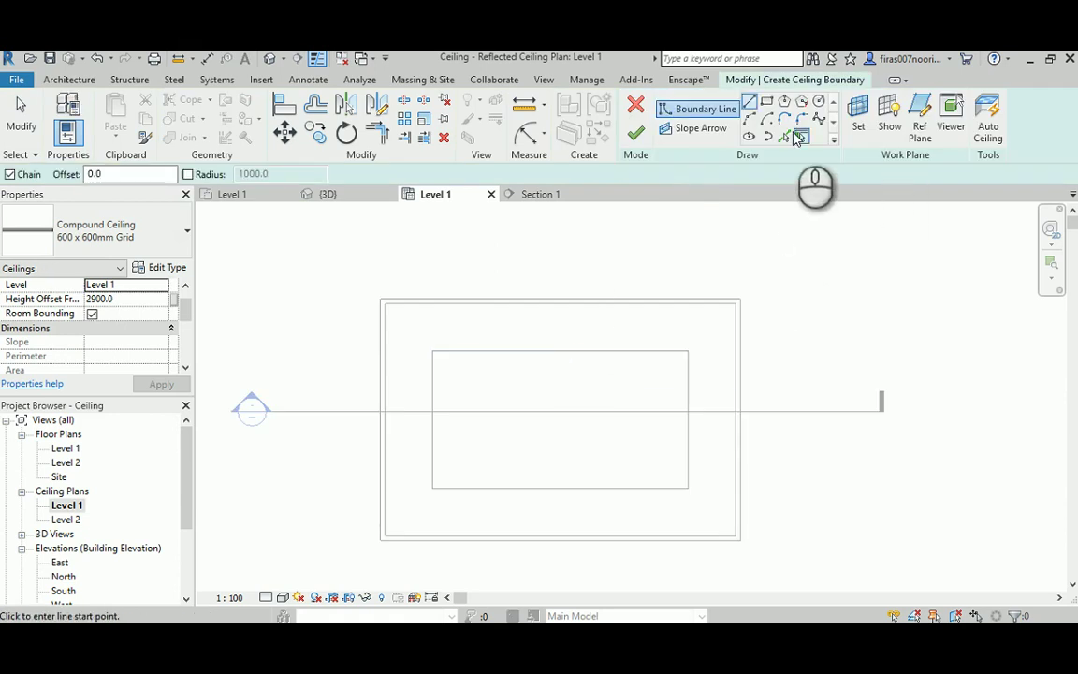
{"action": "left_click", "coordinate": [785, 137]}
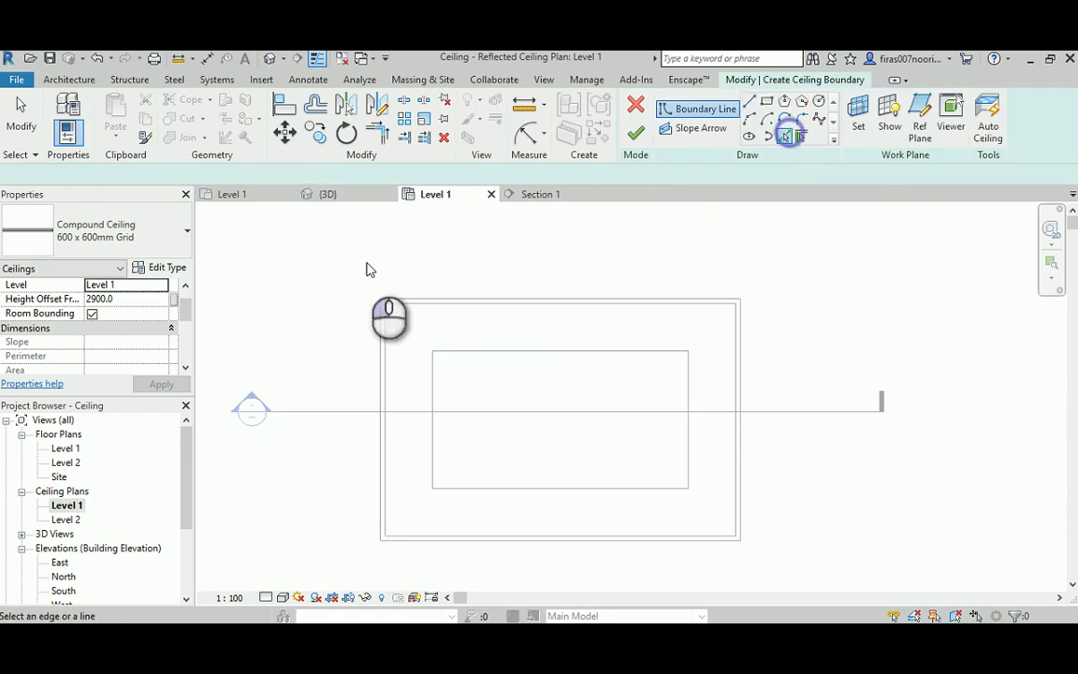
{"action": "left_click", "coordinate": [552, 352]}
{"action": "left_click", "coordinate": [435, 378]}
{"action": "left_click", "coordinate": [561, 488]}
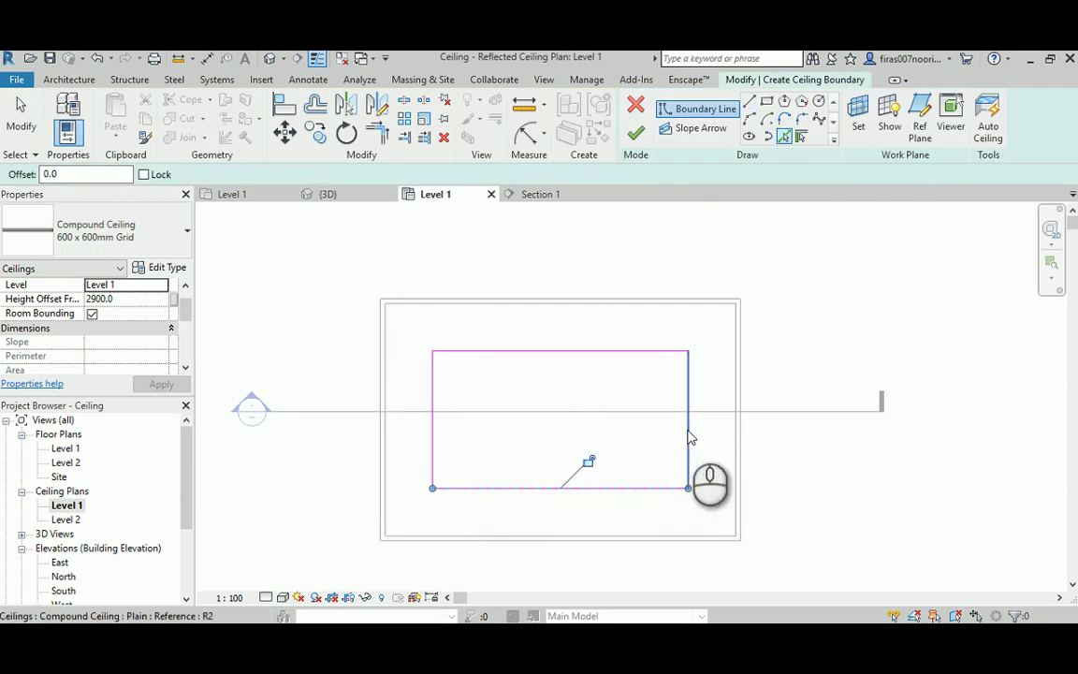
{"action": "left_click", "coordinate": [687, 428]}
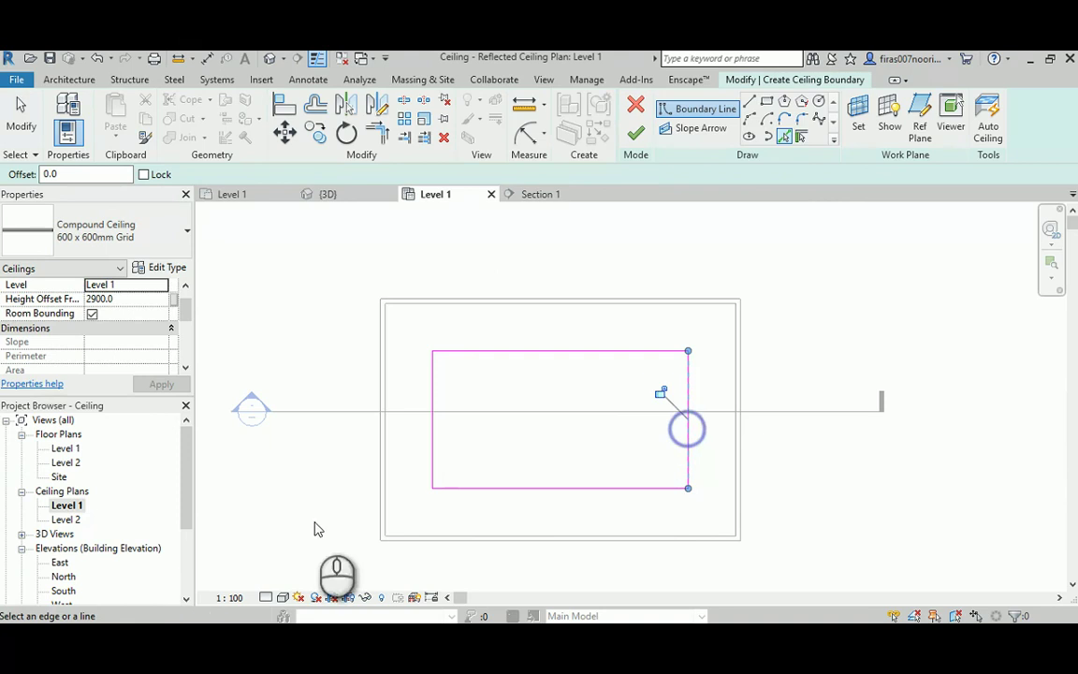
{"action": "left_click", "coordinate": [90, 299]}
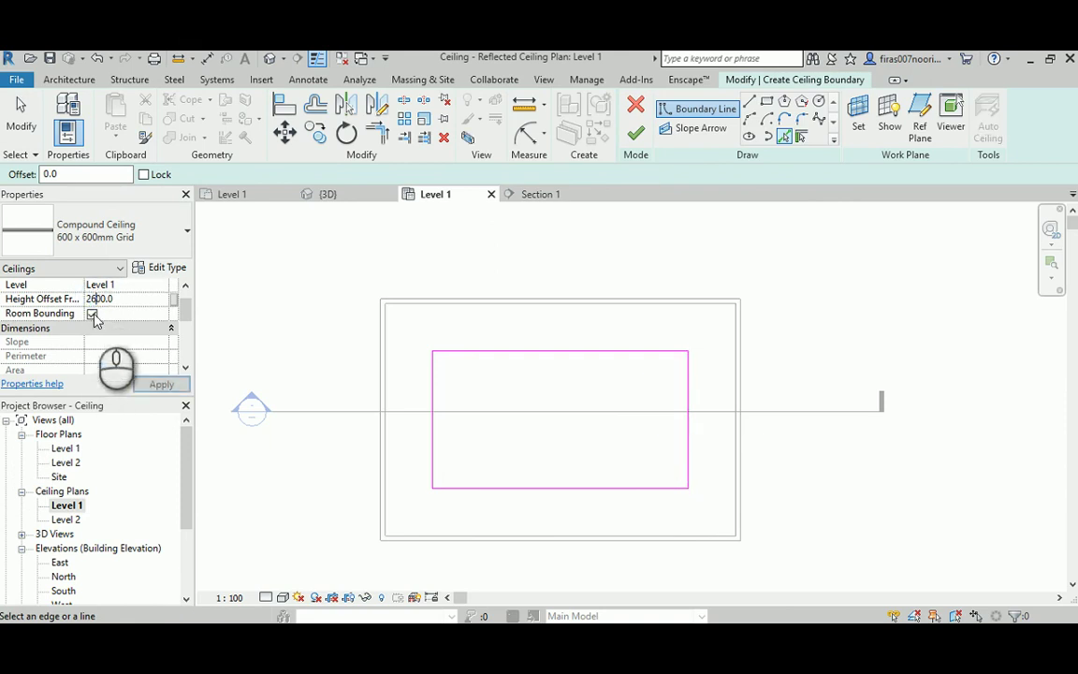
{"action": "left_click", "coordinate": [161, 384]}
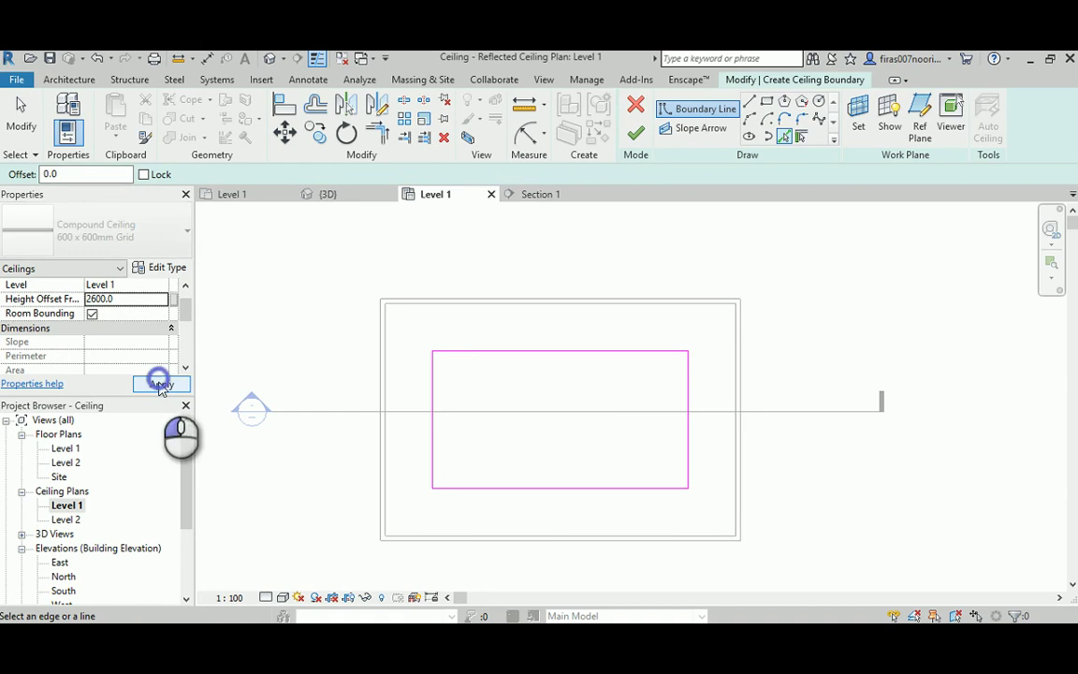
{"action": "left_click", "coordinate": [637, 134]}
Step: Open Section 1 and select the upper plain ceiling
{"action": "left_click", "coordinate": [618, 248]}
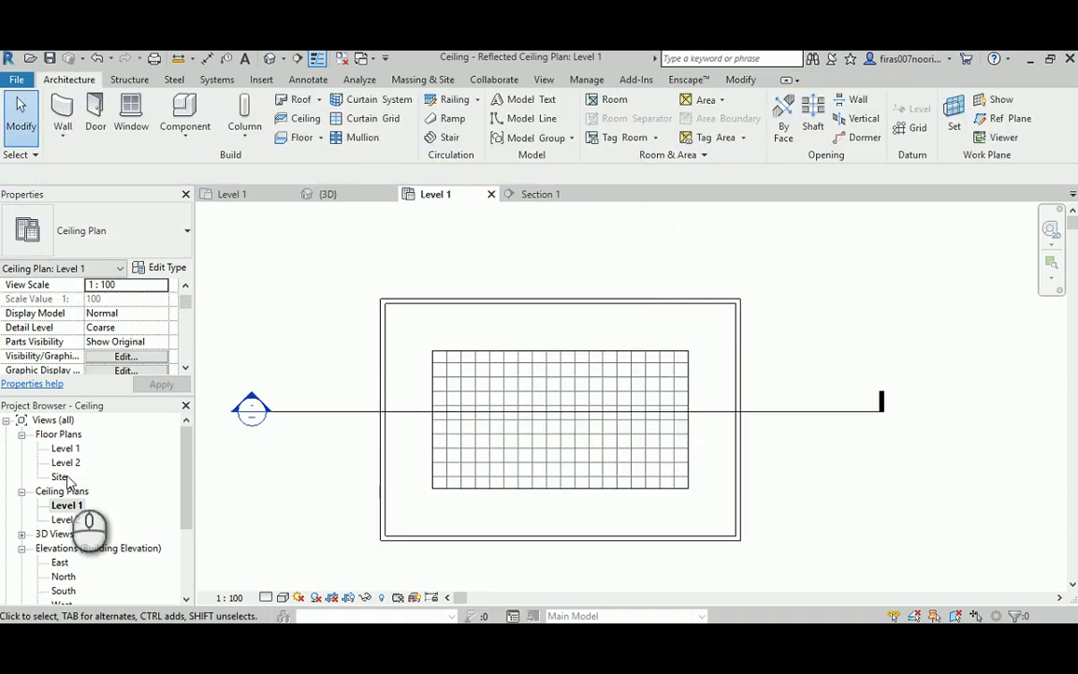
{"action": "double_click", "coordinate": [250, 400]}
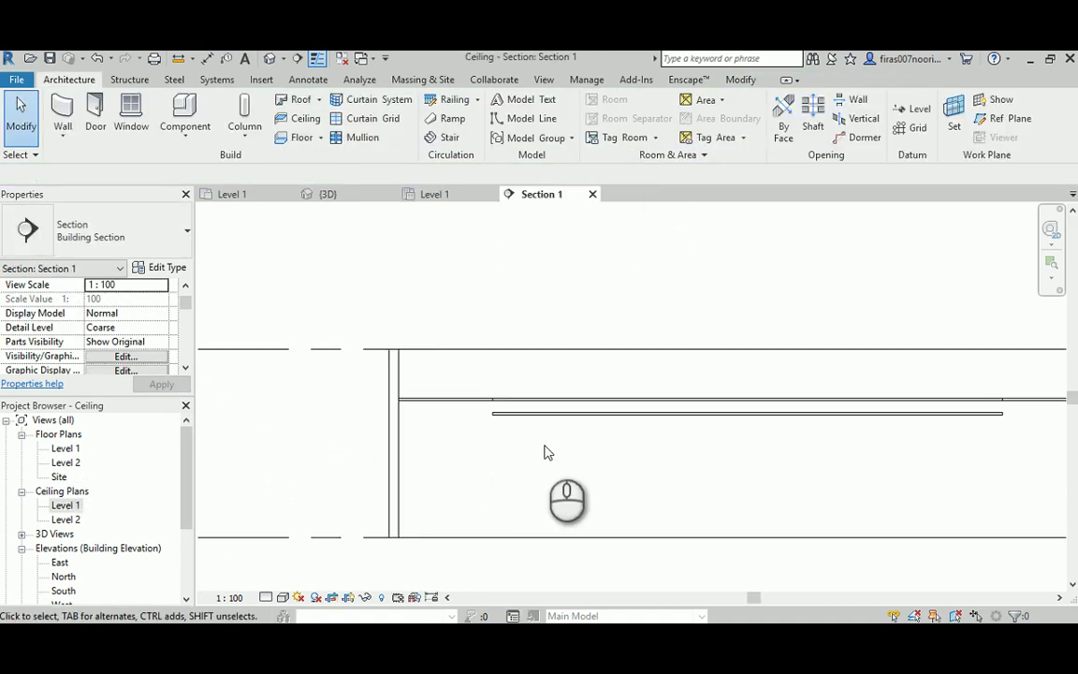
{"action": "left_click", "coordinate": [530, 416]}
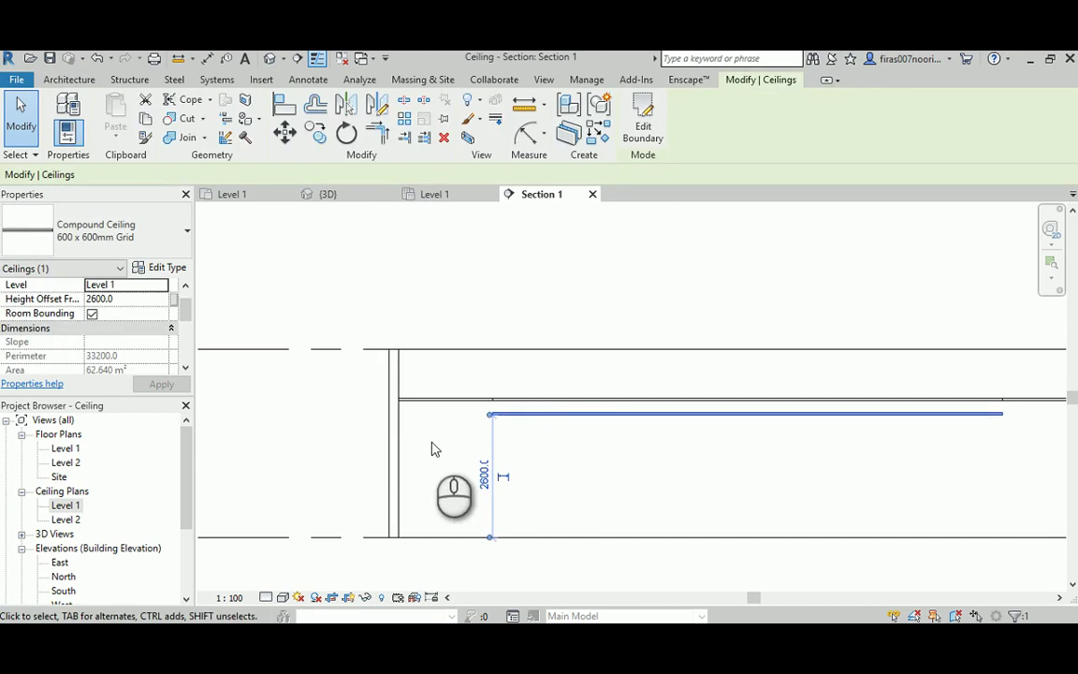
{"action": "left_click", "coordinate": [457, 447]}
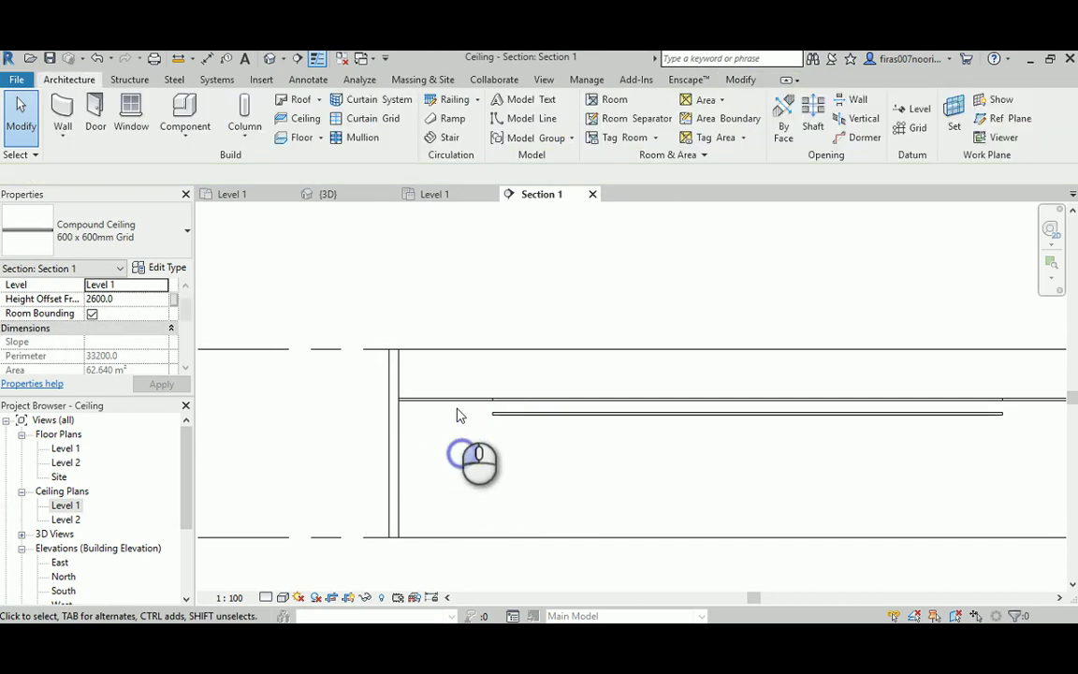
{"action": "left_click", "coordinate": [452, 401]}
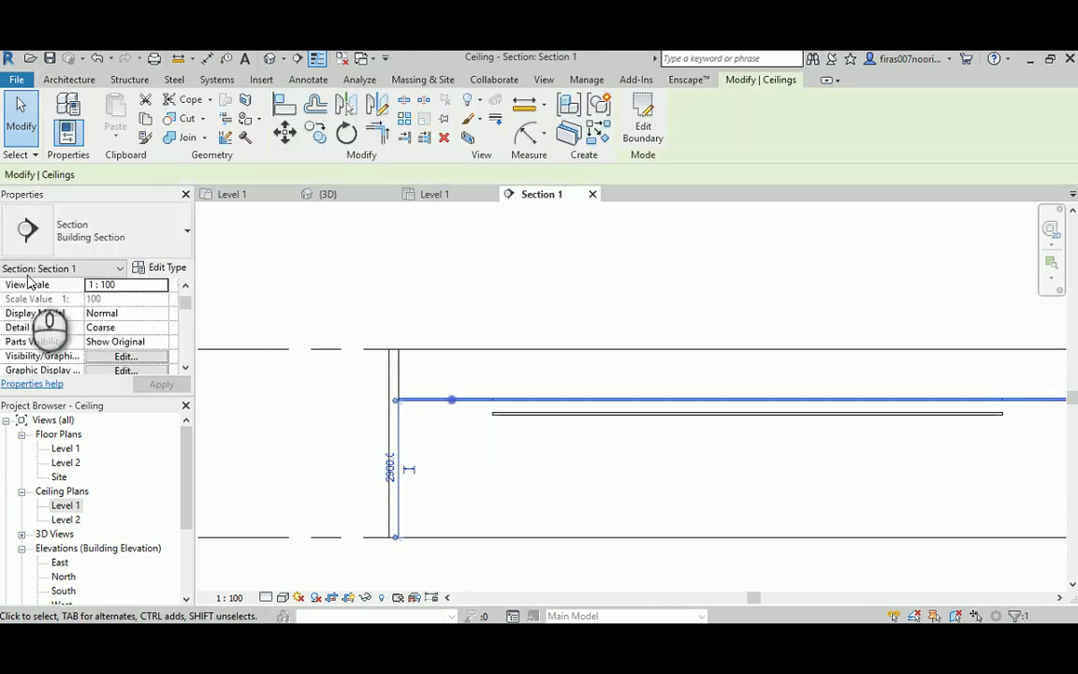
{"action": "left_click", "coordinate": [511, 414]}
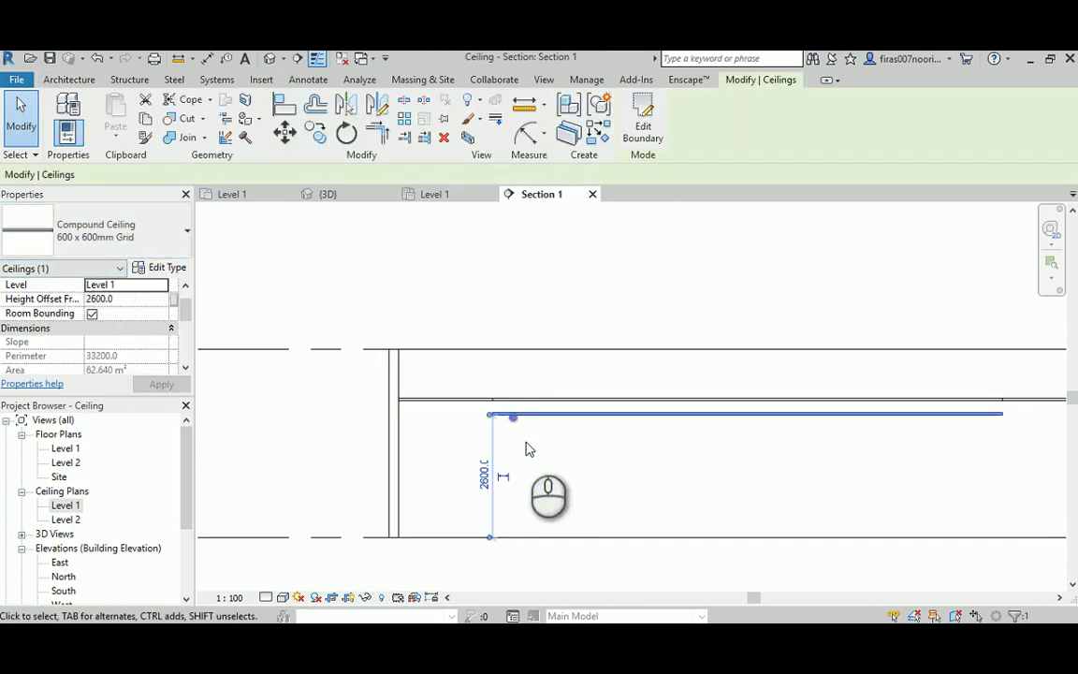
{"action": "left_click", "coordinate": [453, 401]}
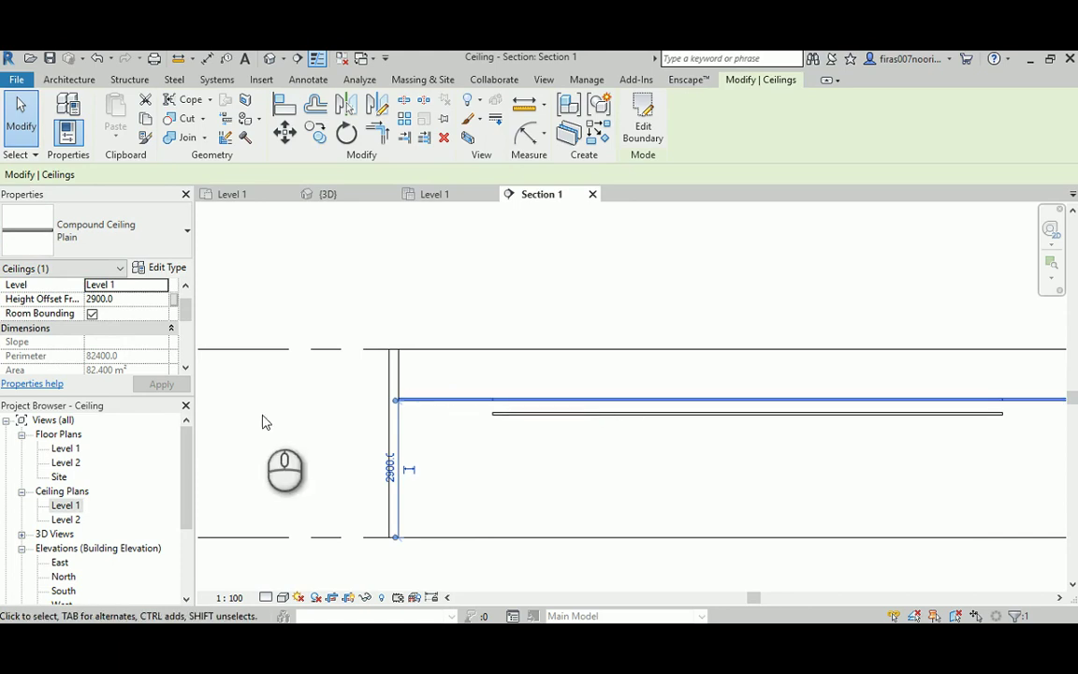
Step: Make the plain ceiling's 2900 height dimension permanent and shift it away from the wall
{"action": "scroll", "coordinate": [418, 483], "scroll_direction": "up", "scroll_amount": 1}
{"action": "left_click", "coordinate": [406, 472]}
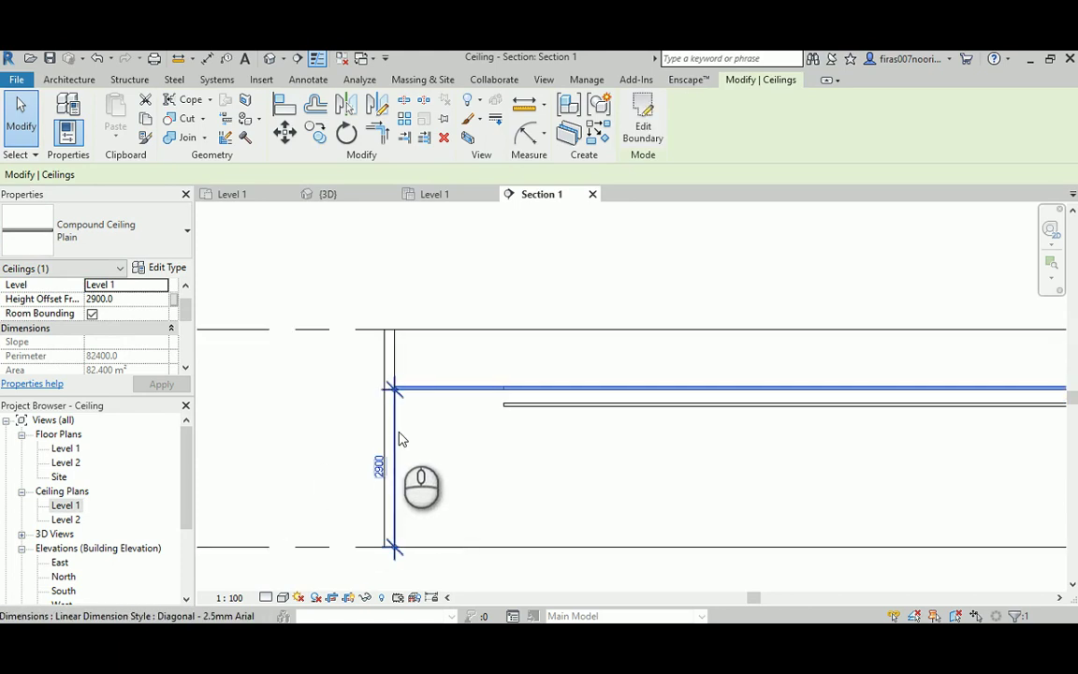
{"action": "left_click_drag", "start_coordinate": [397, 433], "coordinate": [427, 433]}
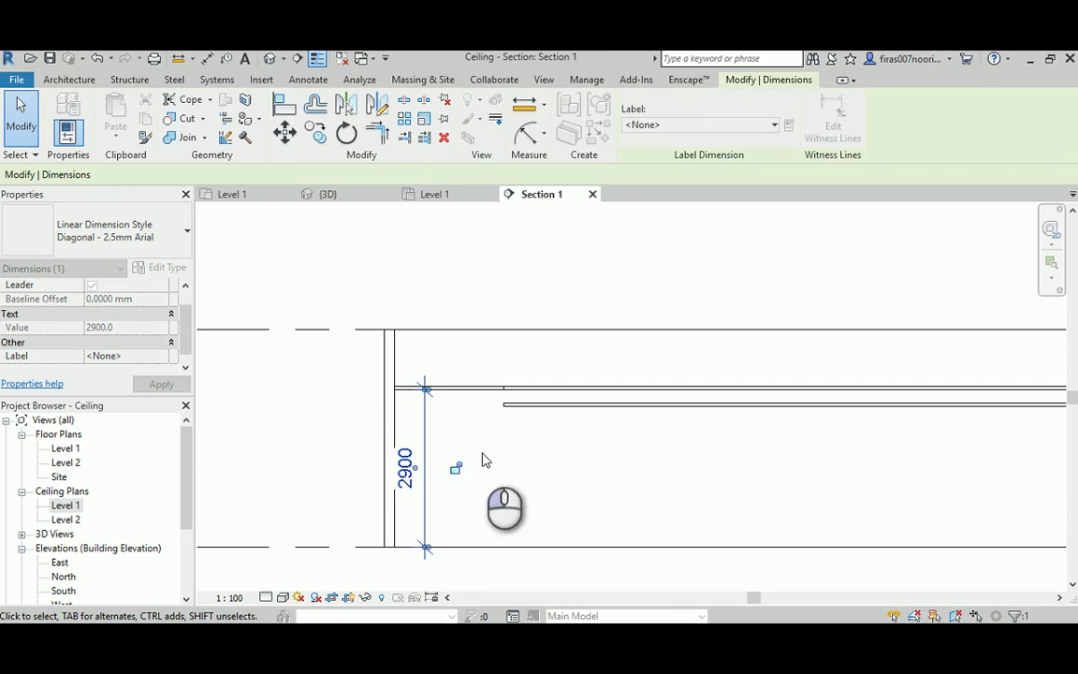
{"action": "left_click", "coordinate": [550, 433]}
{"action": "left_click", "coordinate": [426, 418]}
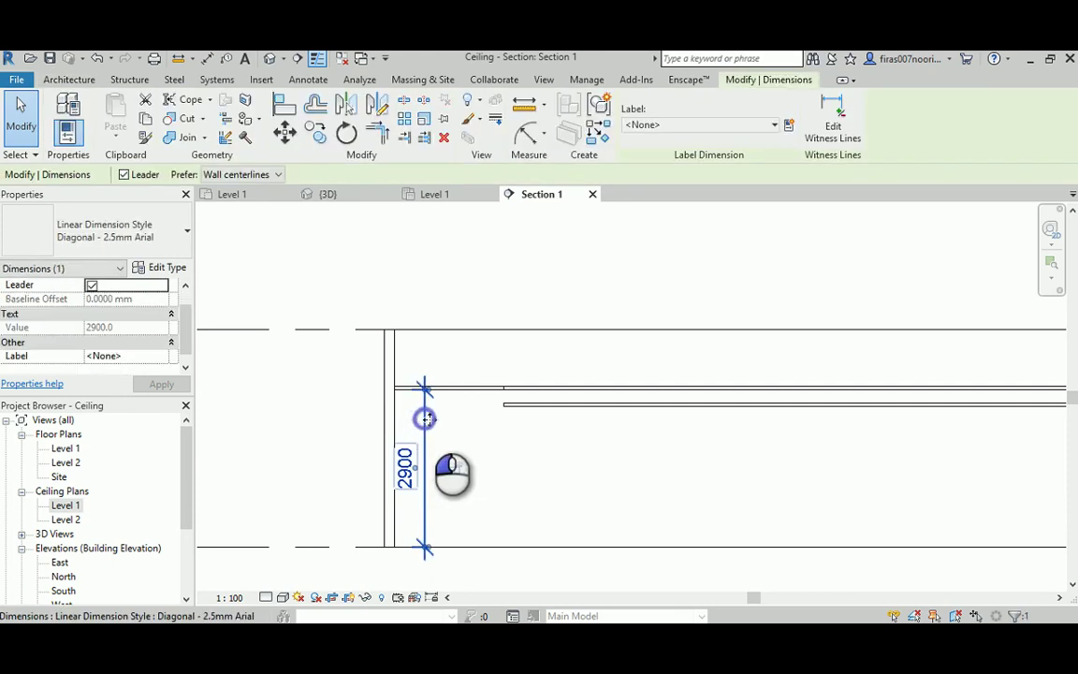
{"action": "left_click_drag", "start_coordinate": [445, 419], "coordinate": [460, 426]}
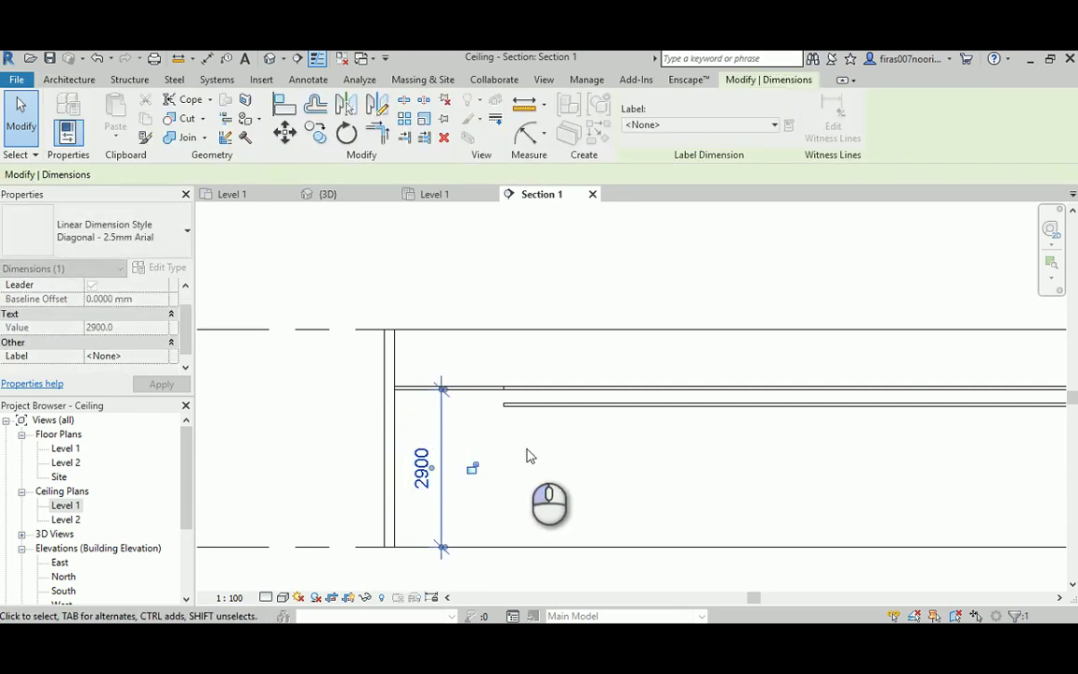
Step: Make the grid ceiling's 2600 height dimension permanent and move it to the right
{"action": "left_click", "coordinate": [524, 445]}
{"action": "left_click", "coordinate": [549, 414]}
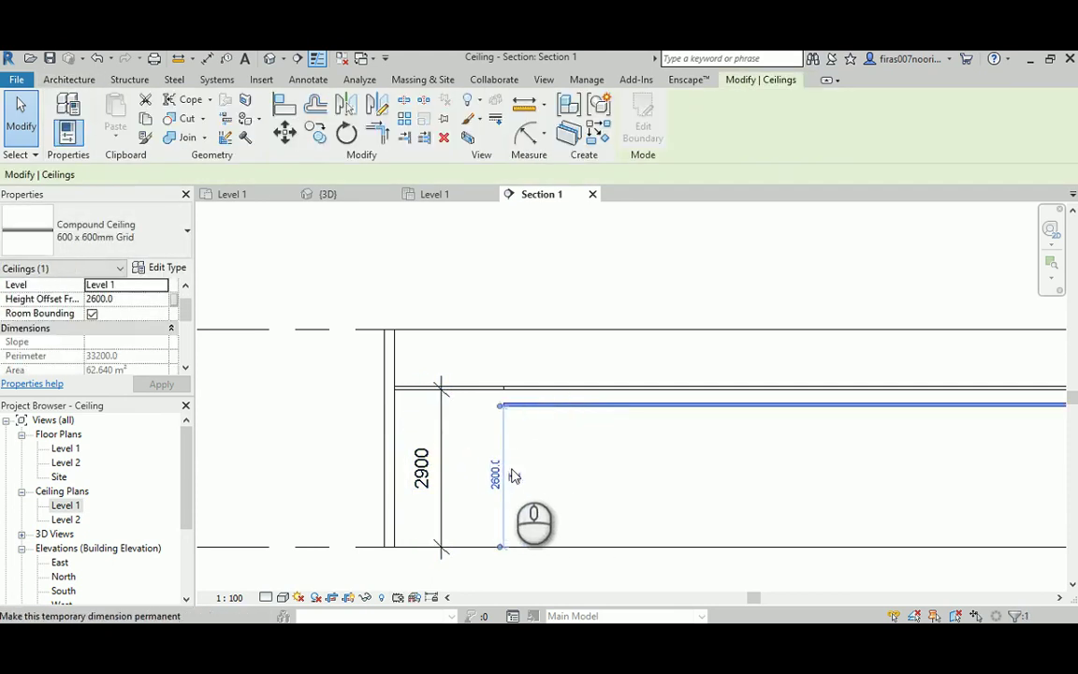
{"action": "left_click", "coordinate": [512, 468]}
{"action": "left_click", "coordinate": [569, 456]}
{"action": "left_click", "coordinate": [503, 438]}
{"action": "left_click_drag", "start_coordinate": [506, 428], "coordinate": [571, 442]}
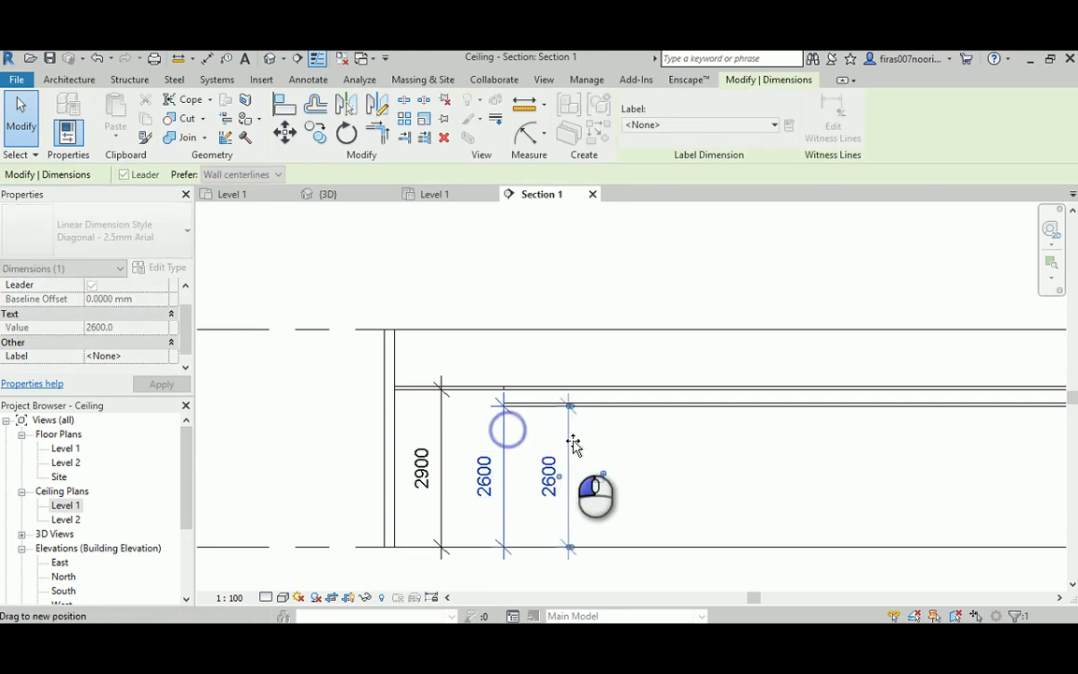
{"action": "left_click", "coordinate": [680, 463]}
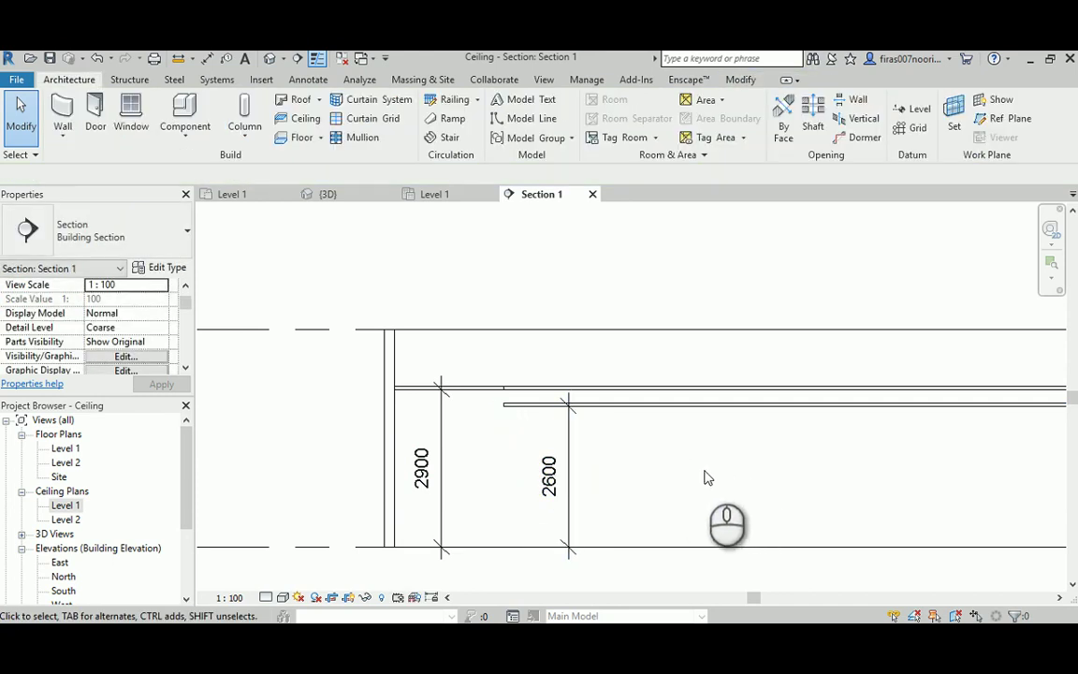
{"action": "scroll", "coordinate": [506, 400], "scroll_direction": "up", "scroll_amount": 5}
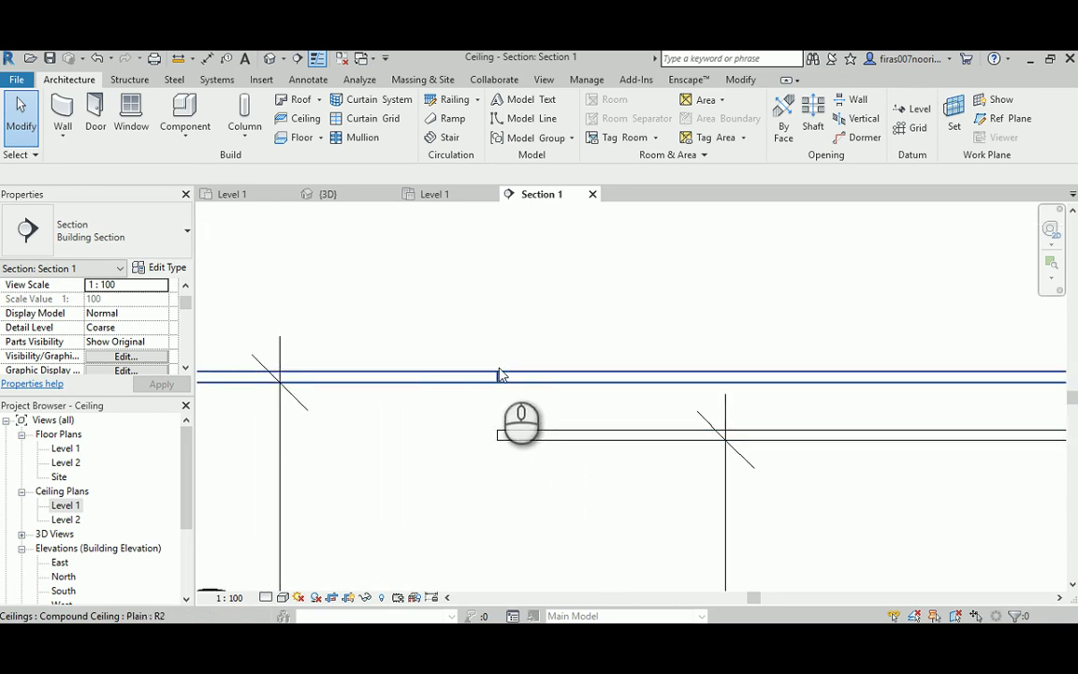
Step: Select the lower grid ceiling in the 3D view, orbiting and panning to show it
{"action": "left_click", "coordinate": [269, 59]}
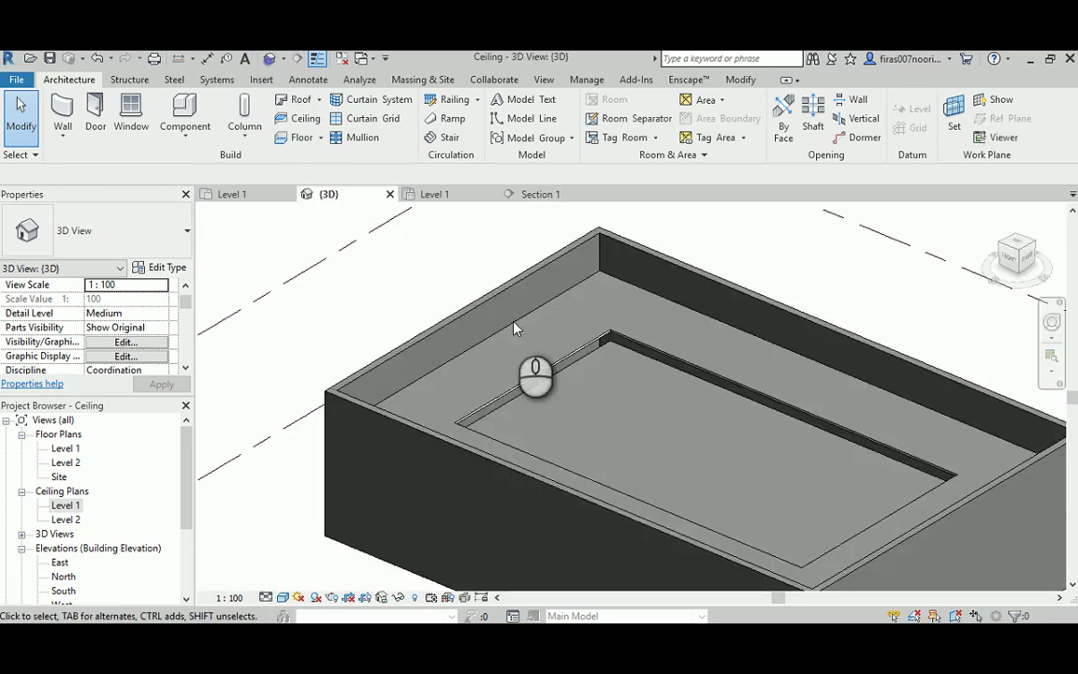
{"action": "scroll", "coordinate": [524, 336], "scroll_direction": "up", "scroll_amount": 5}
{"action": "middle_click_drag", "start_coordinate": [587, 354], "coordinate": [452, 469], "text": "shift"}
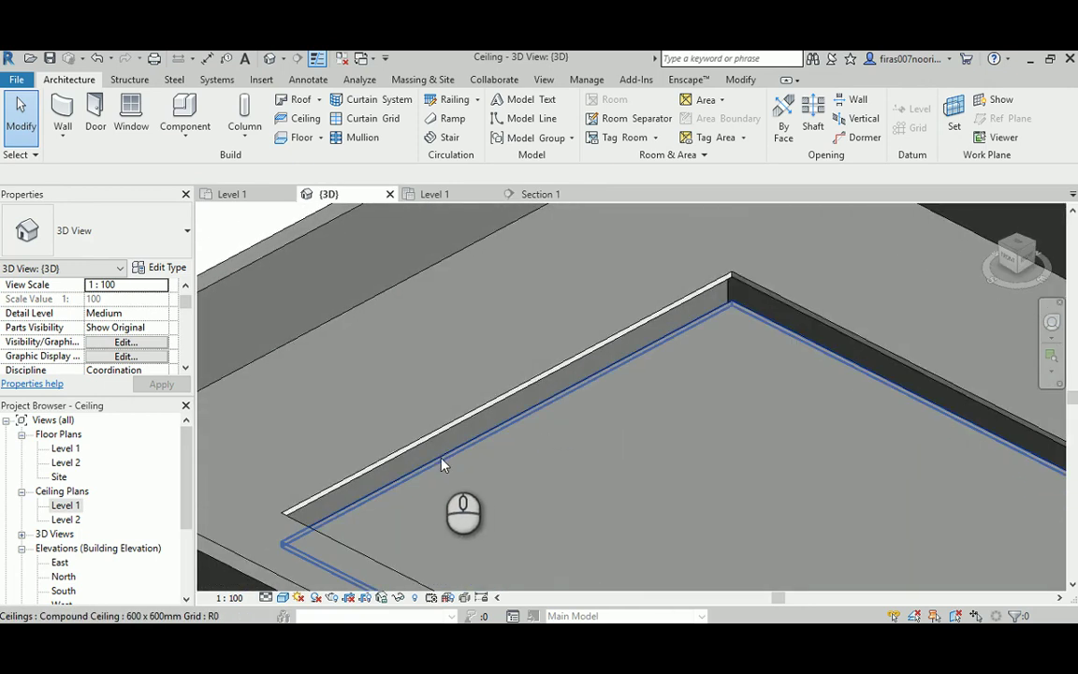
{"action": "left_click", "coordinate": [443, 465]}
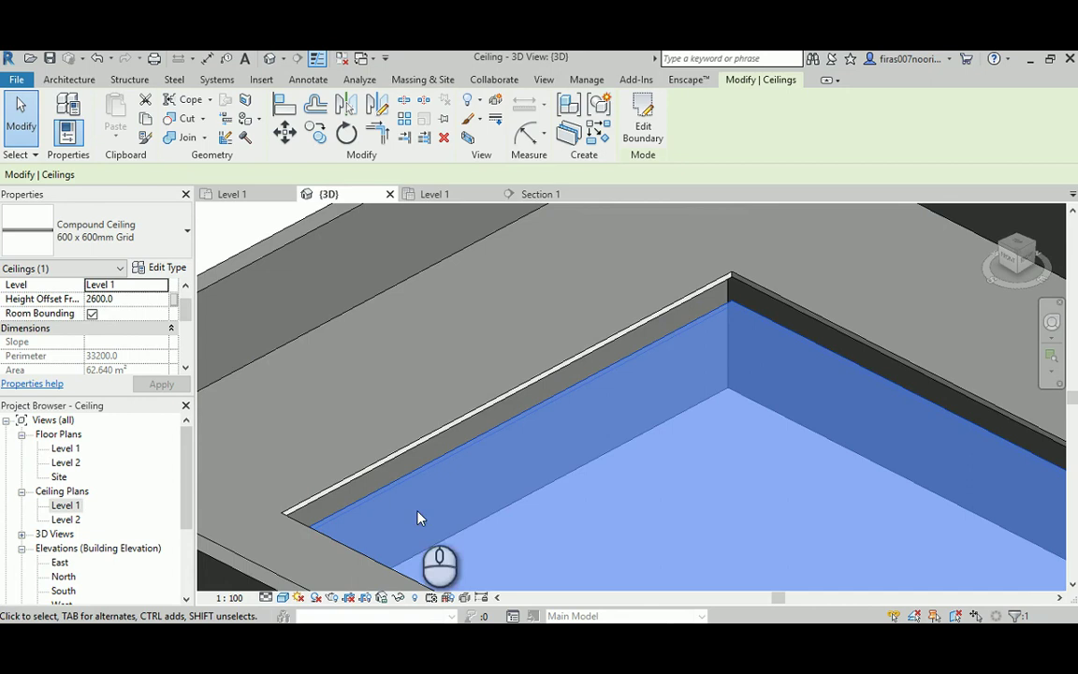
{"action": "middle_click_drag", "start_coordinate": [412, 588], "coordinate": [629, 503]}
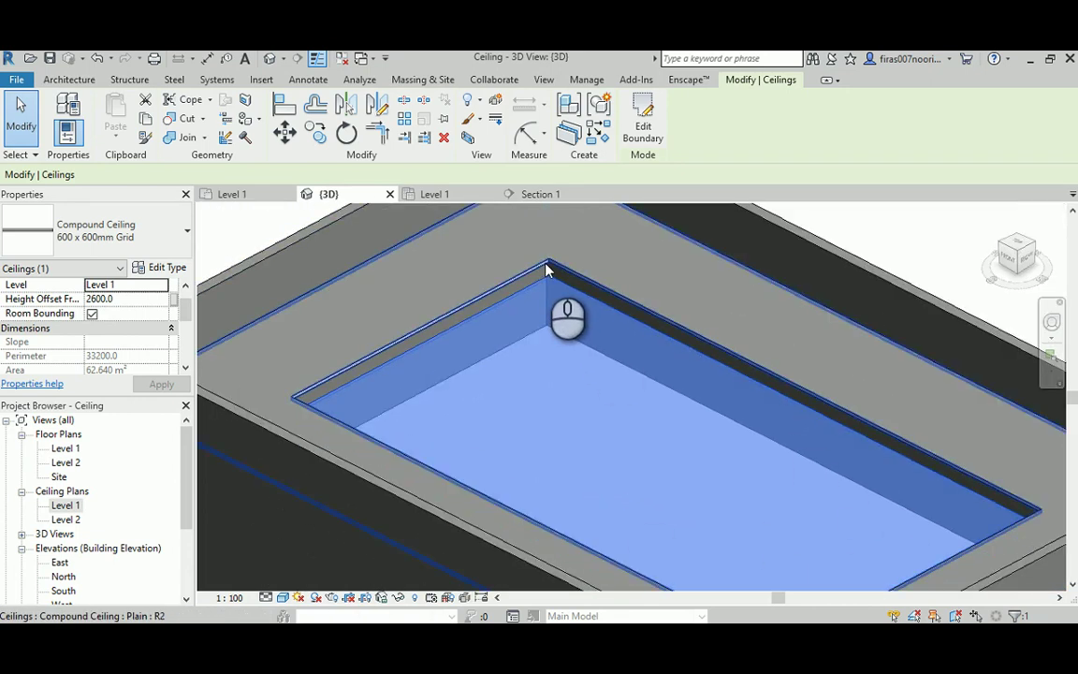
{"action": "middle_click_drag", "start_coordinate": [396, 348], "coordinate": [445, 392]}
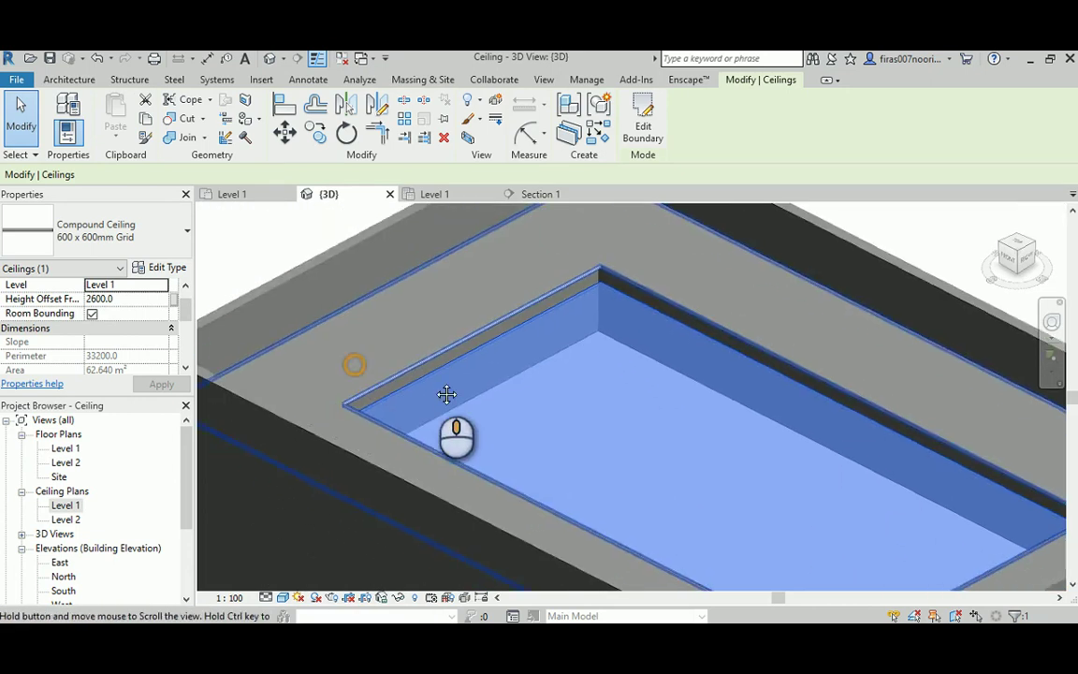
Step: Try switching it to Basic Ceiling Generic, then cancel the invalid-dimension error to revert
{"action": "left_click", "coordinate": [160, 229]}
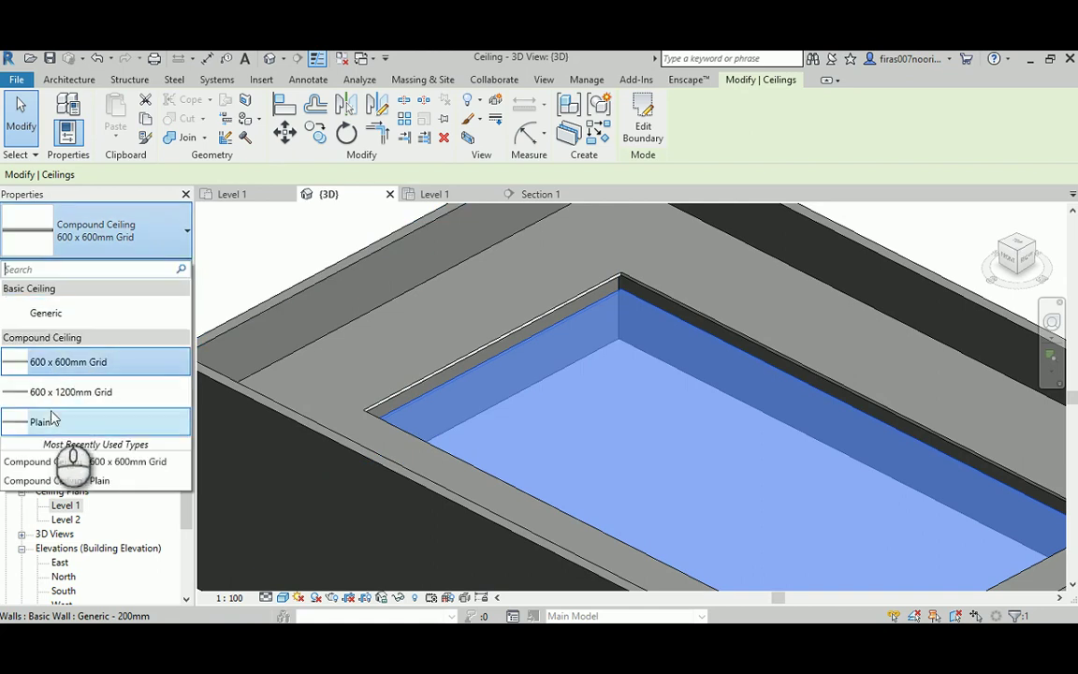
{"action": "left_click", "coordinate": [60, 312]}
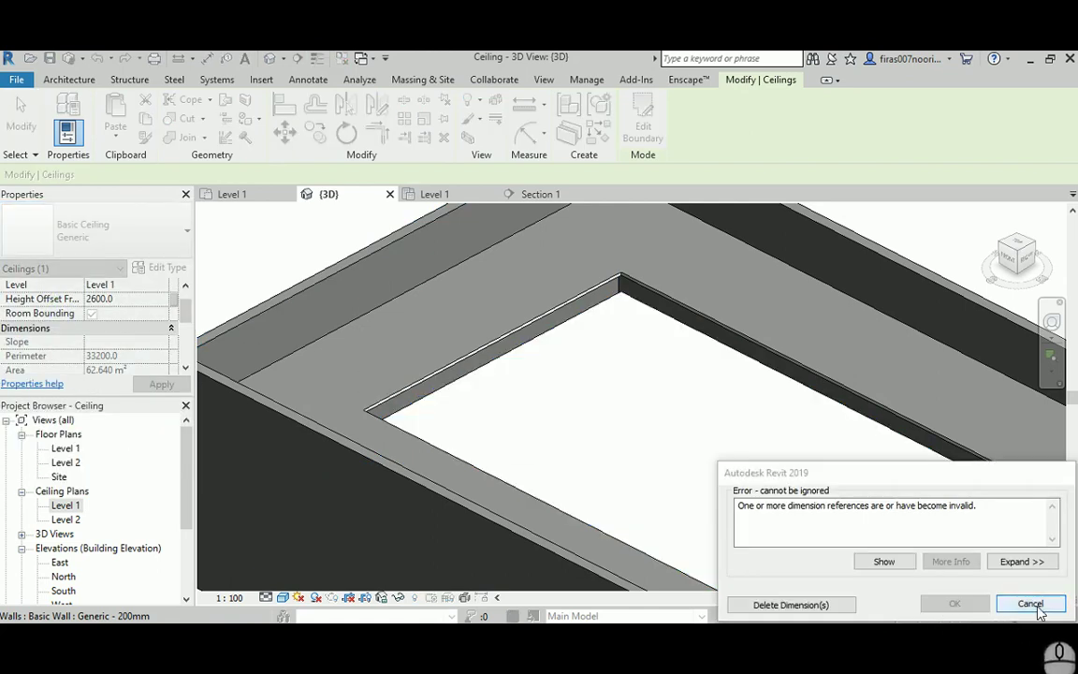
{"action": "left_click", "coordinate": [1030, 603]}
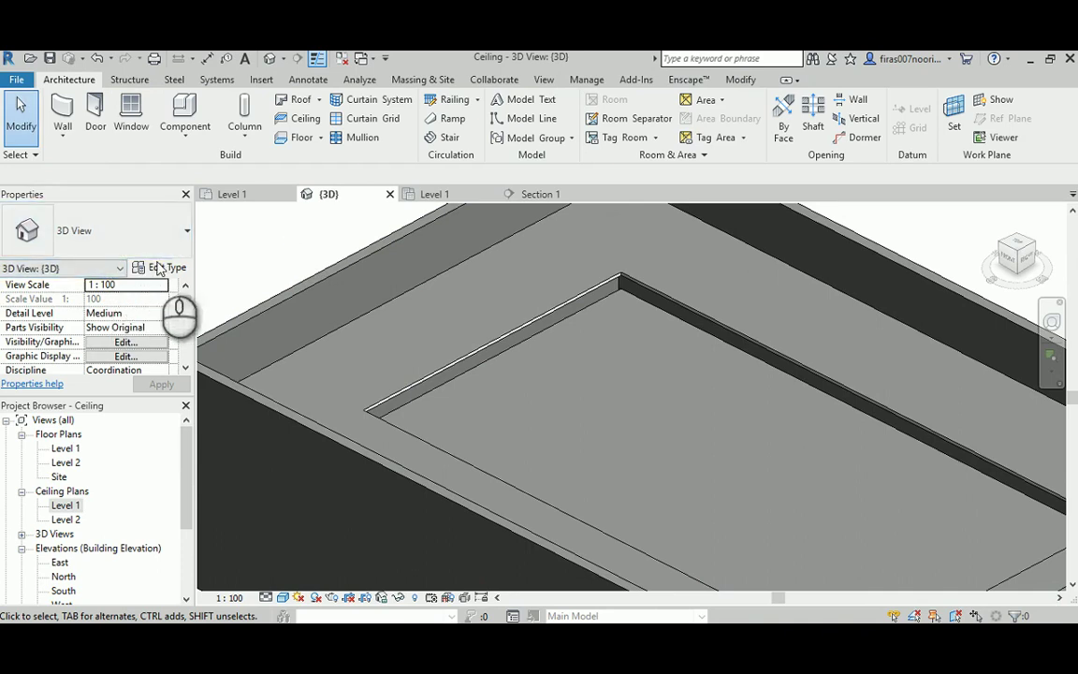
Step: Start a new ceiling as Basic Ceiling Generic and review its type properties without changes
{"action": "left_click", "coordinate": [132, 226]}
{"action": "left_click", "coordinate": [223, 228]}
{"action": "left_click", "coordinate": [306, 120]}
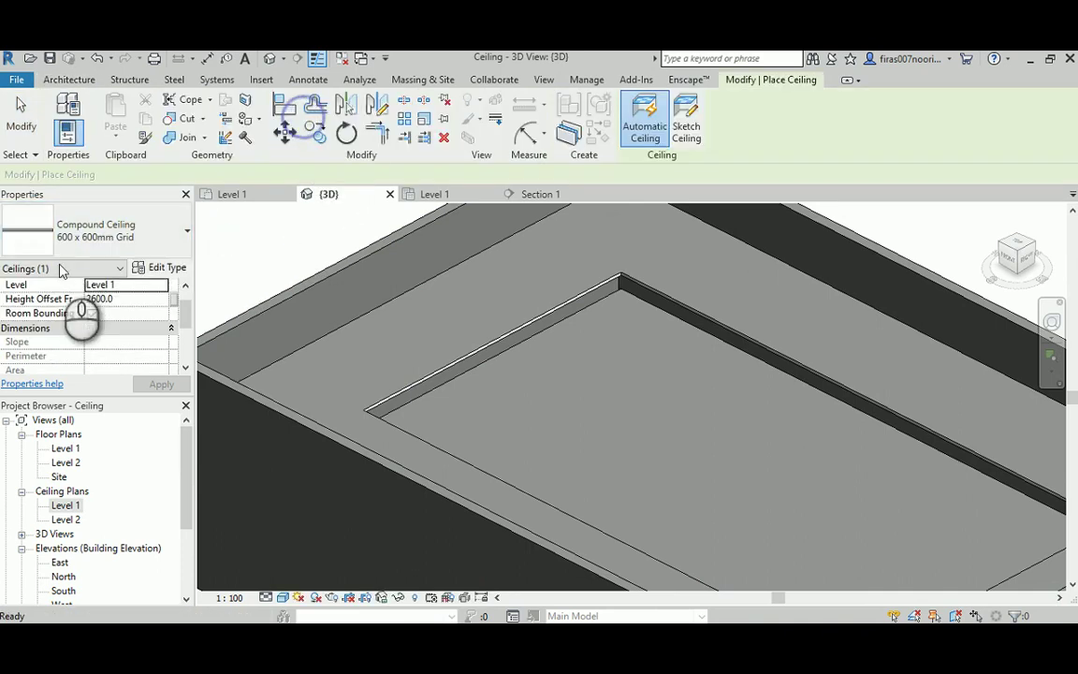
{"action": "left_click", "coordinate": [131, 225]}
{"action": "left_click", "coordinate": [46, 313]}
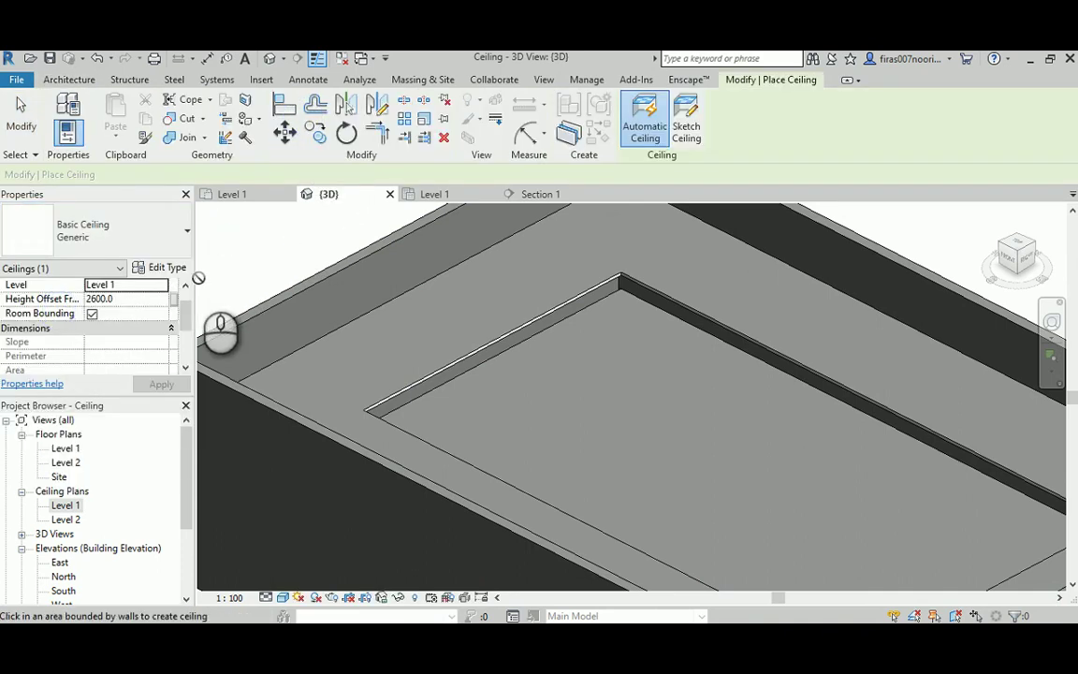
{"action": "left_click", "coordinate": [168, 269]}
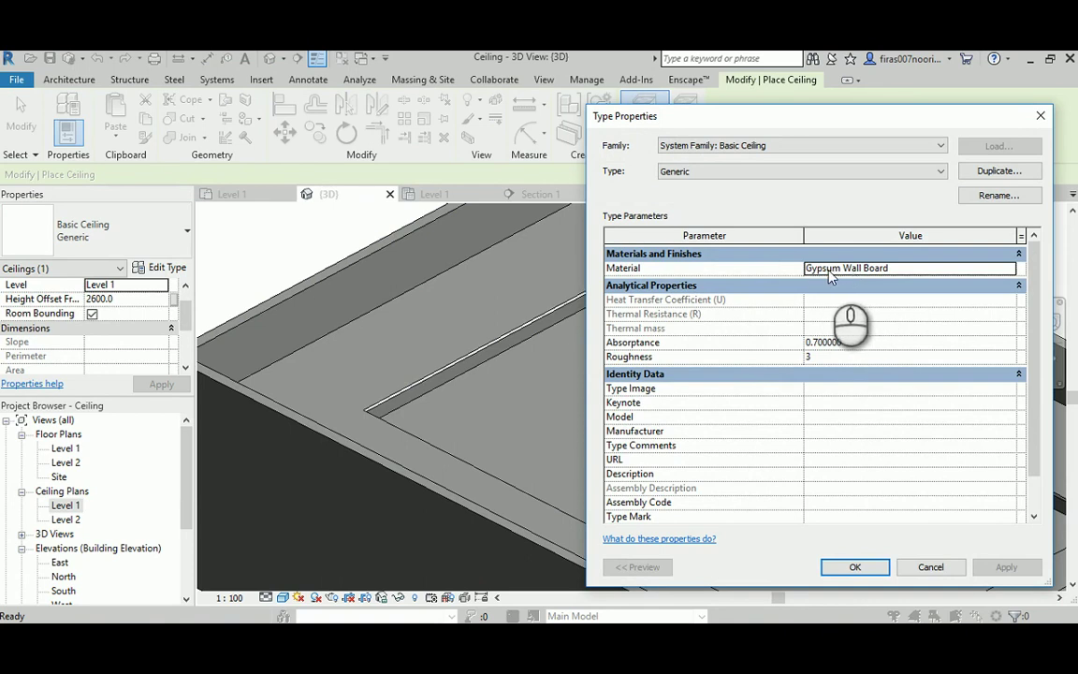
{"action": "left_click", "coordinate": [917, 569]}
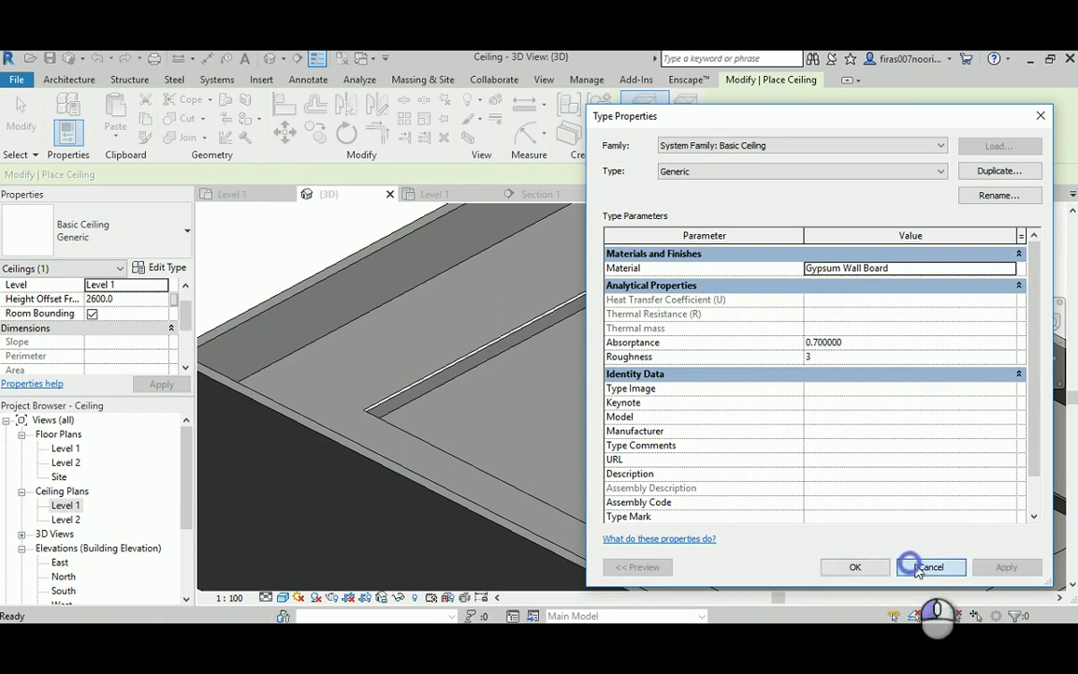
Step: Switch to Compound Ceiling Plain and review its 57 mm layer structure without changes
{"action": "left_click", "coordinate": [153, 241]}
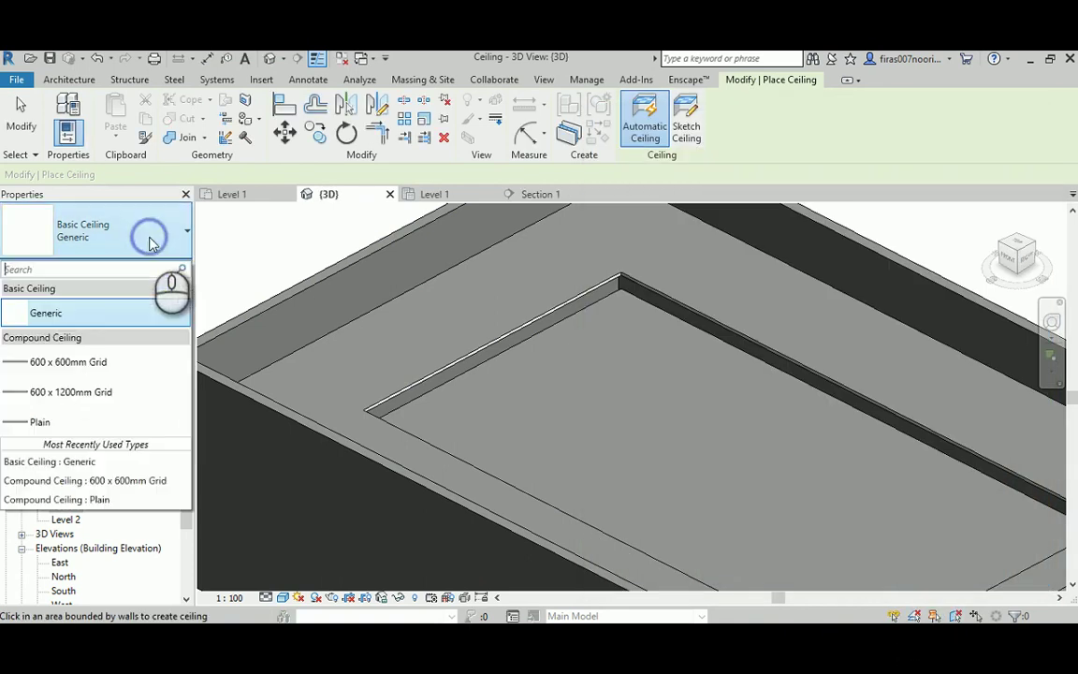
{"action": "left_click", "coordinate": [42, 422]}
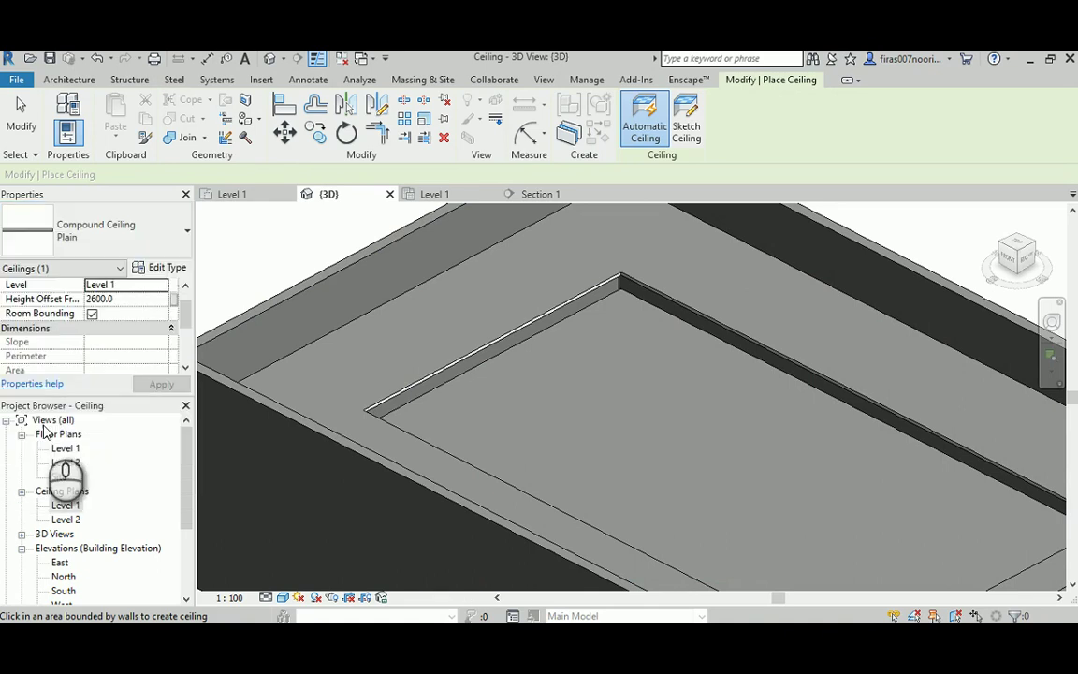
{"action": "left_click", "coordinate": [161, 268]}
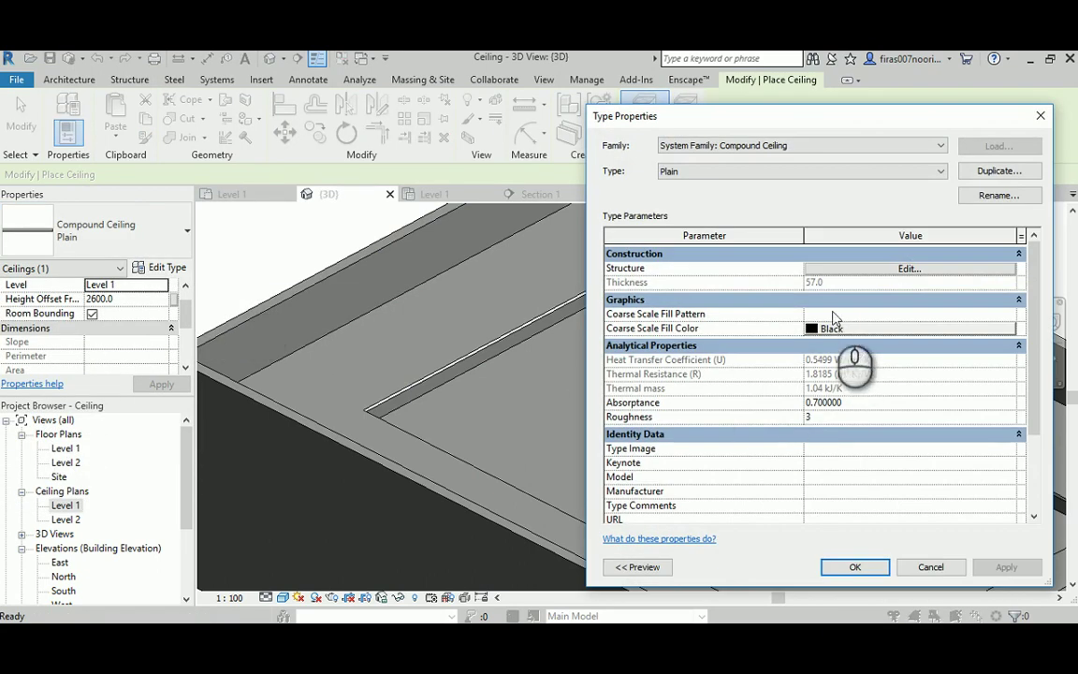
{"action": "left_click", "coordinate": [842, 269]}
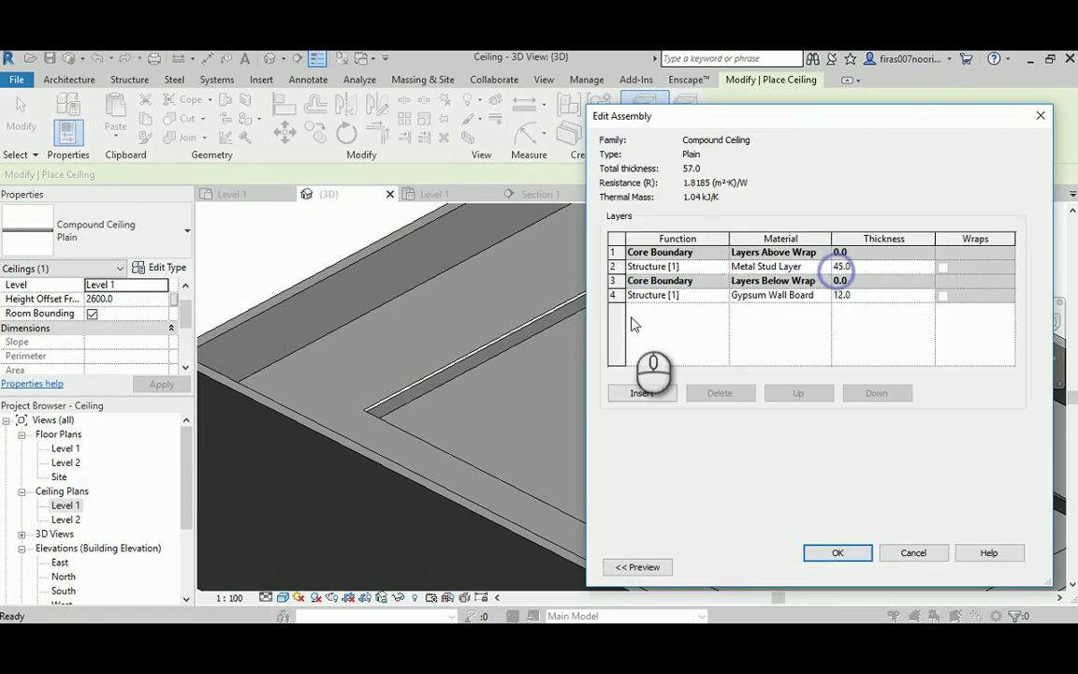
{"action": "left_click", "coordinate": [910, 552]}
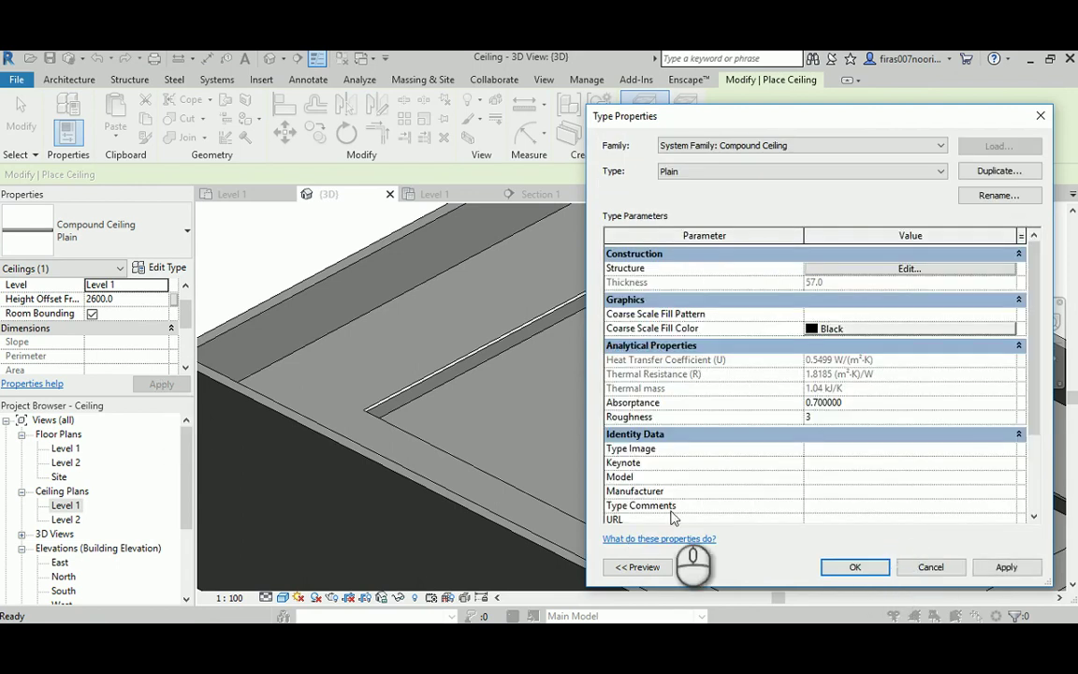
{"action": "left_click", "coordinate": [930, 566]}
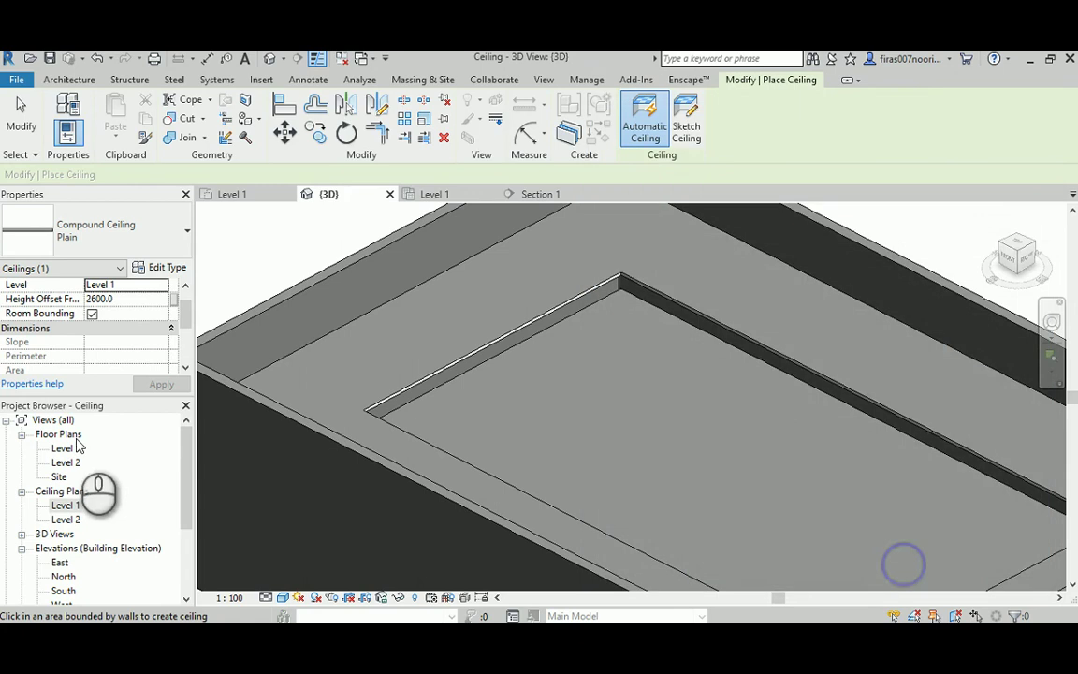
Step: Open the Level 1 ceiling plan and start a Compound Ceiling Plain ceiling
{"action": "double_click", "coordinate": [65, 506]}
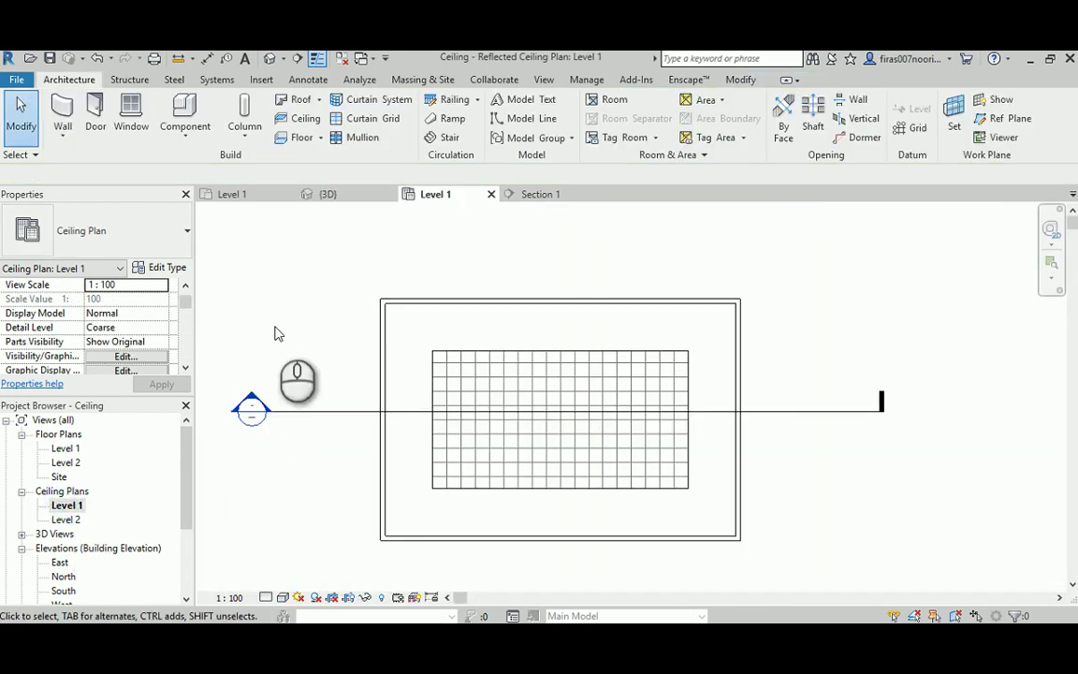
{"action": "scroll", "coordinate": [275, 333], "scroll_direction": "up", "scroll_amount": 2}
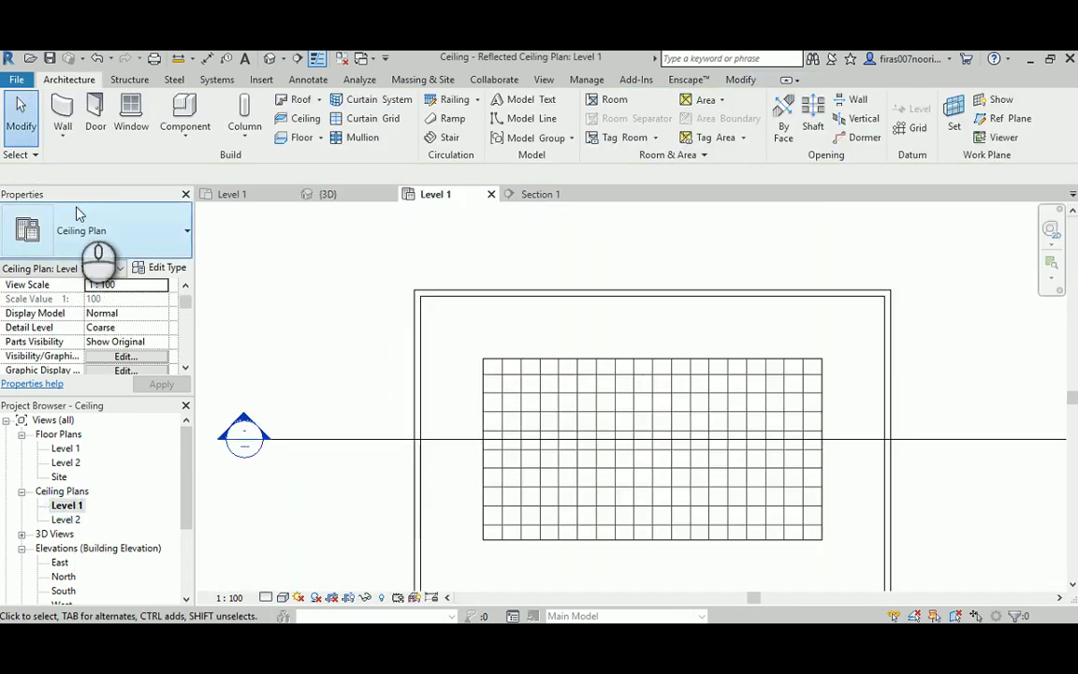
{"action": "left_click", "coordinate": [299, 118]}
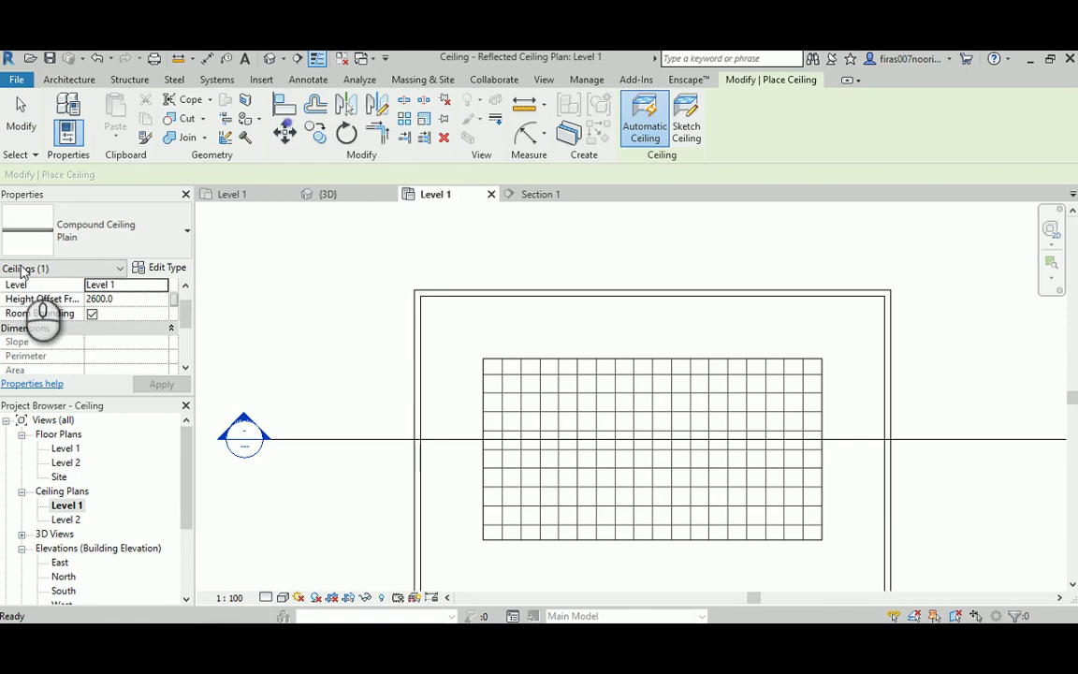
{"action": "left_click", "coordinate": [117, 233]}
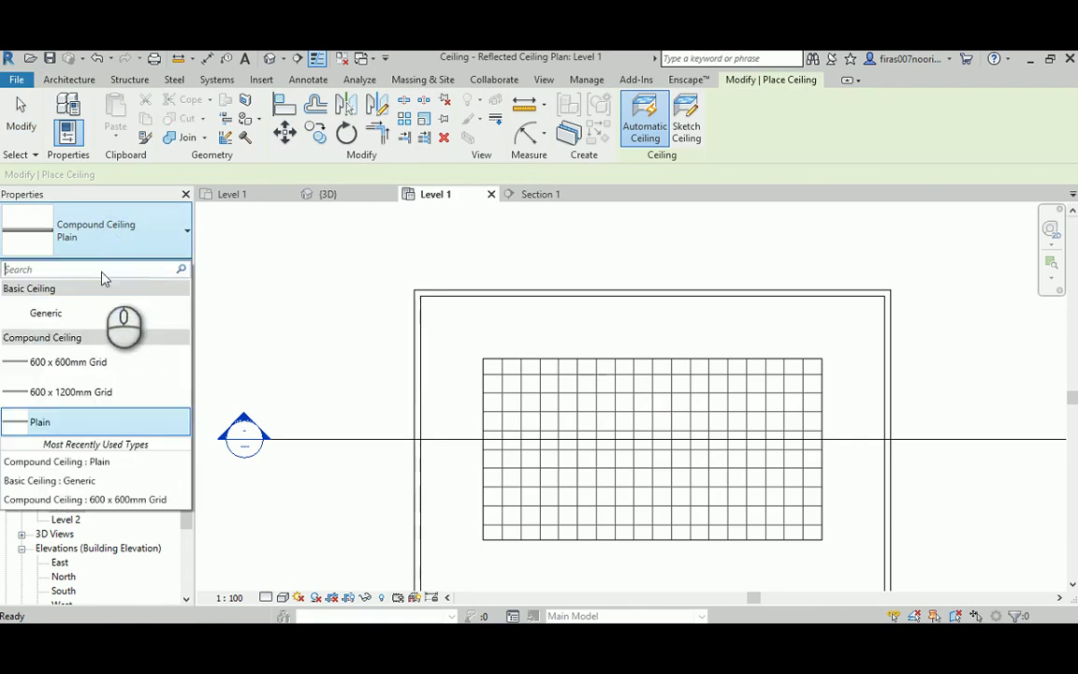
{"action": "left_click", "coordinate": [73, 428]}
Step: Try duplicating the Plain ceiling type, cancel it, and end ceiling placement
{"action": "left_click", "coordinate": [165, 267]}
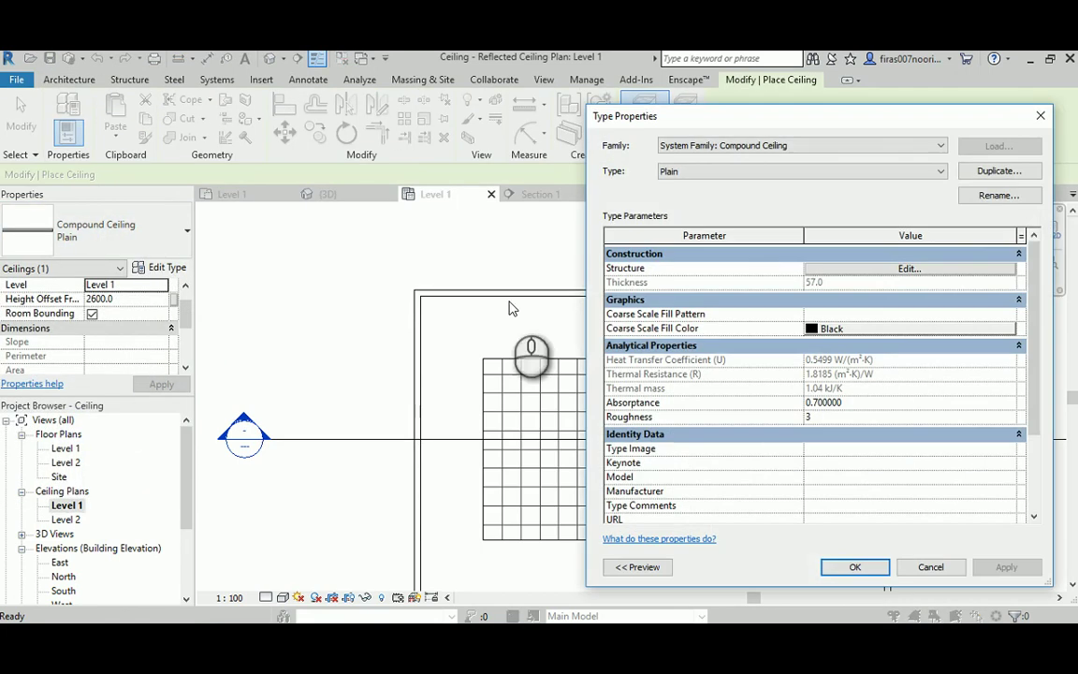
{"action": "left_click", "coordinate": [999, 171]}
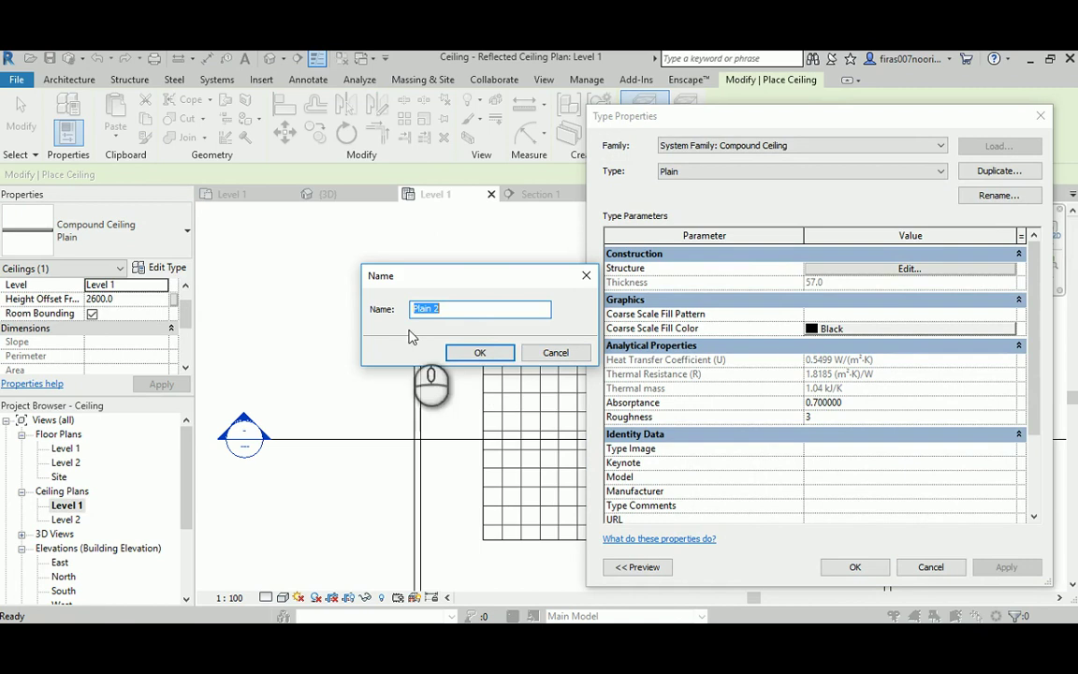
{"action": "left_click", "coordinate": [556, 353]}
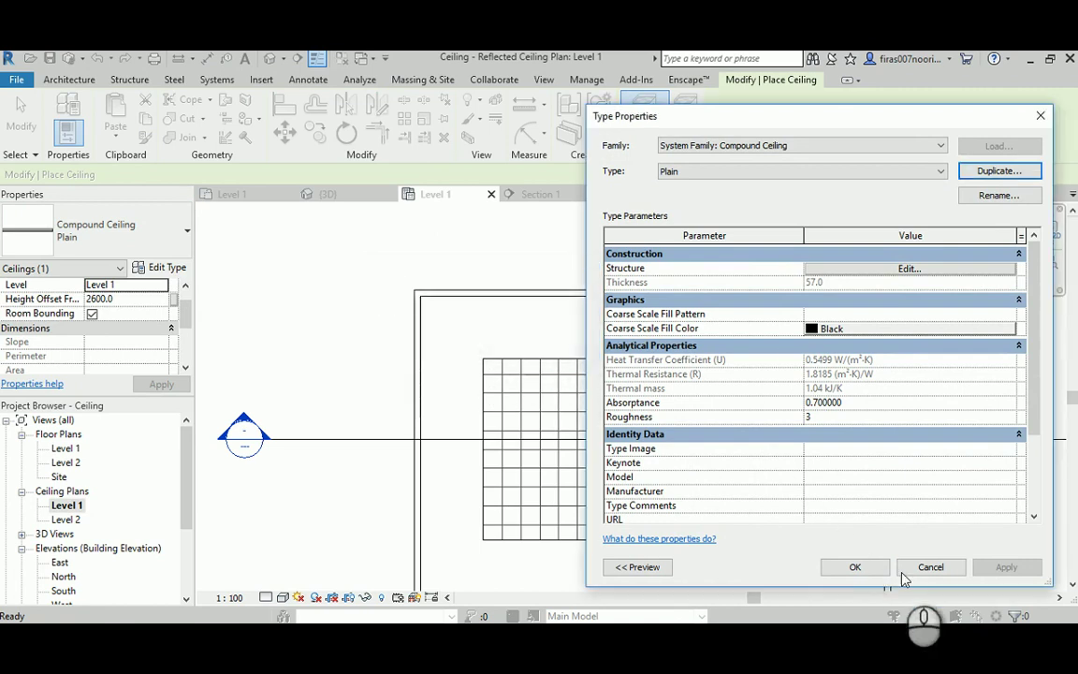
{"action": "left_click", "coordinate": [930, 566]}
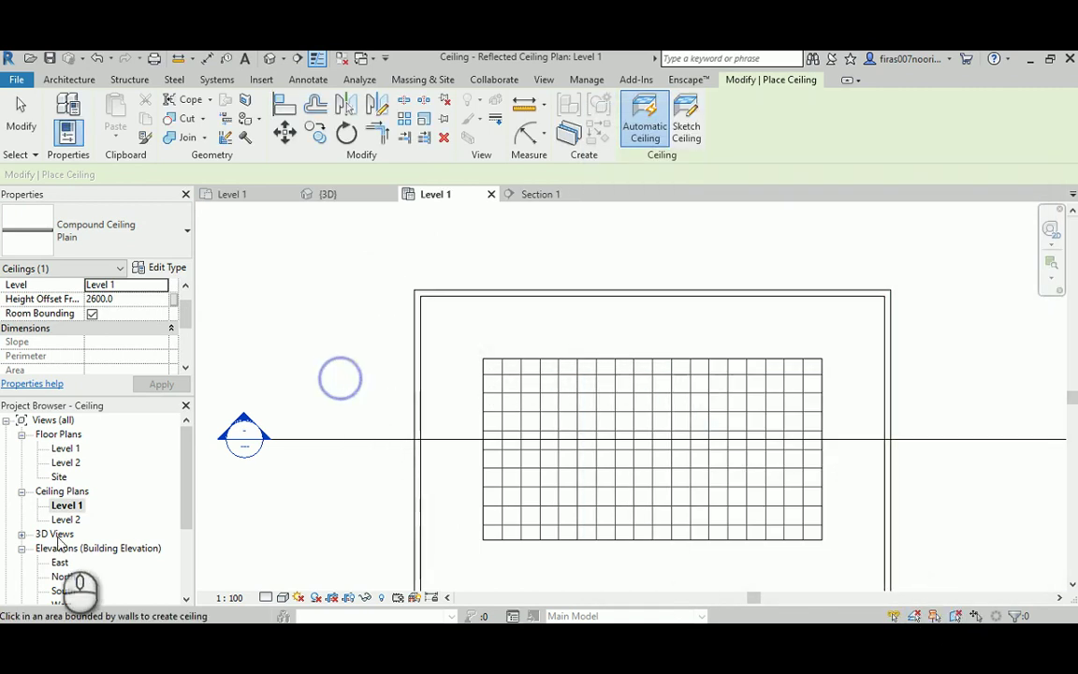
{"action": "key", "text": "Escape"}
{"action": "key", "text": "Escape"}
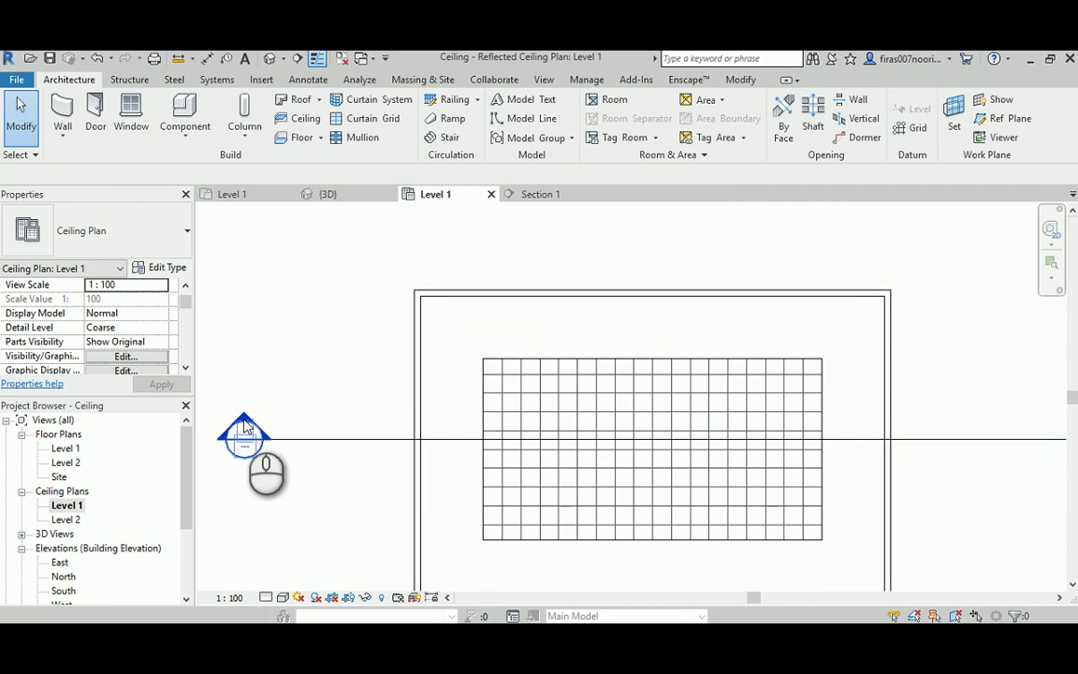
Step: In Section 1, dimension the 305 gap between the plain and grid ceilings
{"action": "double_click", "coordinate": [244, 422]}
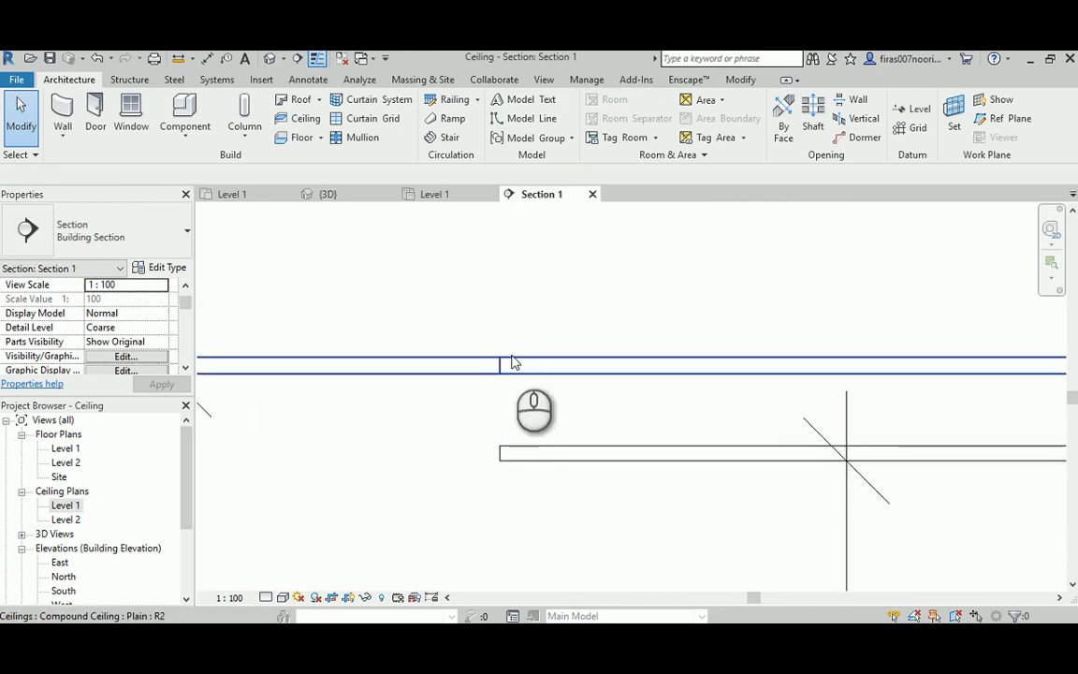
{"action": "key", "text": "i"}
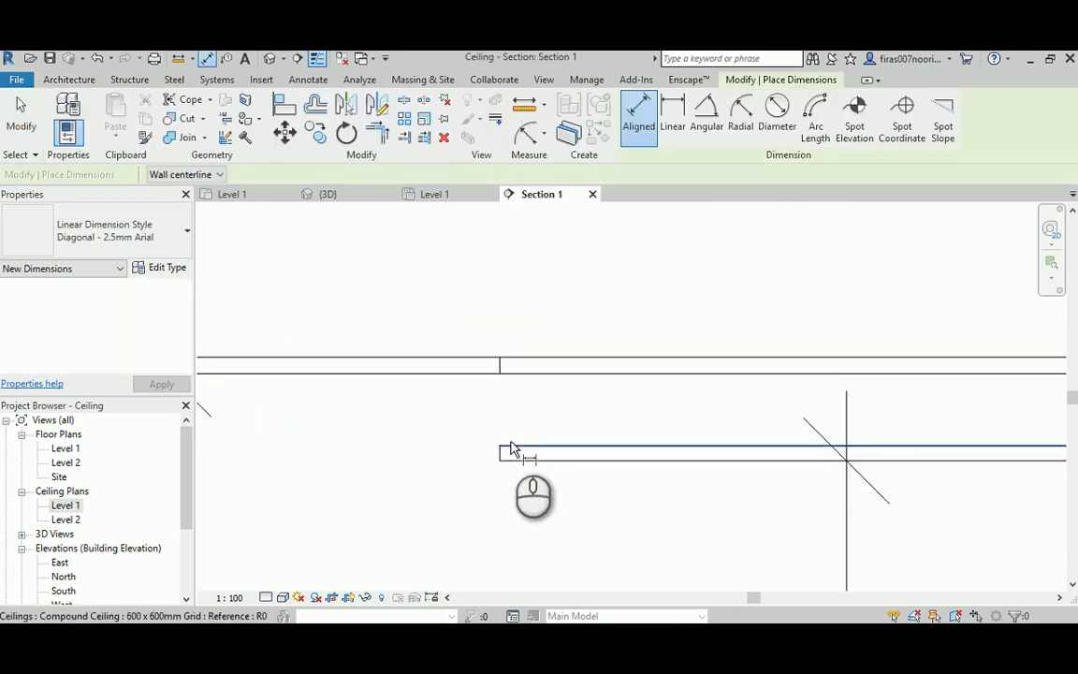
{"action": "left_click", "coordinate": [510, 447]}
{"action": "left_click", "coordinate": [552, 358]}
{"action": "scroll", "coordinate": [556, 363], "scroll_direction": "down", "scroll_amount": 1}
{"action": "scroll", "coordinate": [553, 359], "scroll_direction": "down", "scroll_amount": 2}
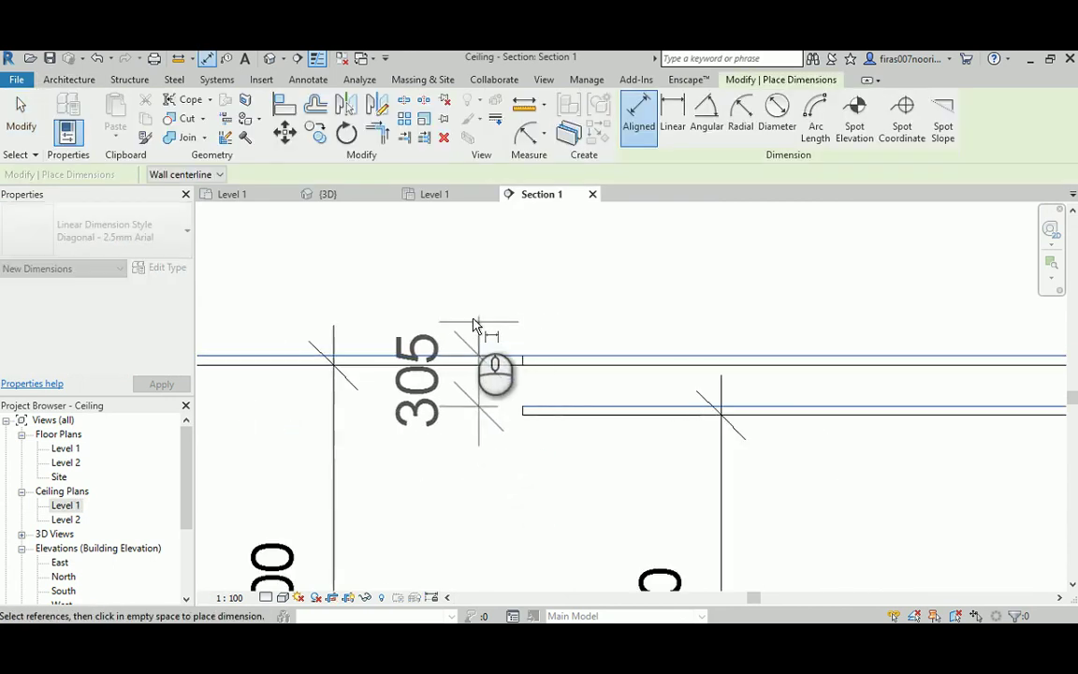
{"action": "left_click", "coordinate": [438, 312]}
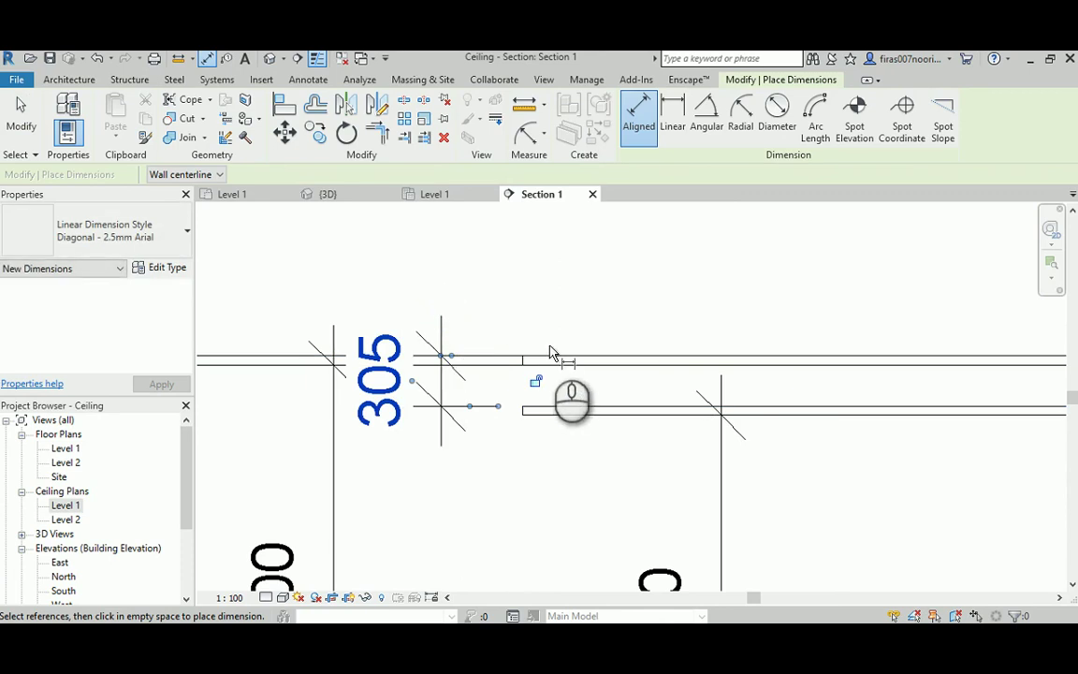
Step: Start a second 300 dimension between the ceilings, then cancel it unplaced
{"action": "left_click", "coordinate": [568, 412]}
{"action": "scroll", "coordinate": [570, 360], "scroll_direction": "down", "scroll_amount": 2}
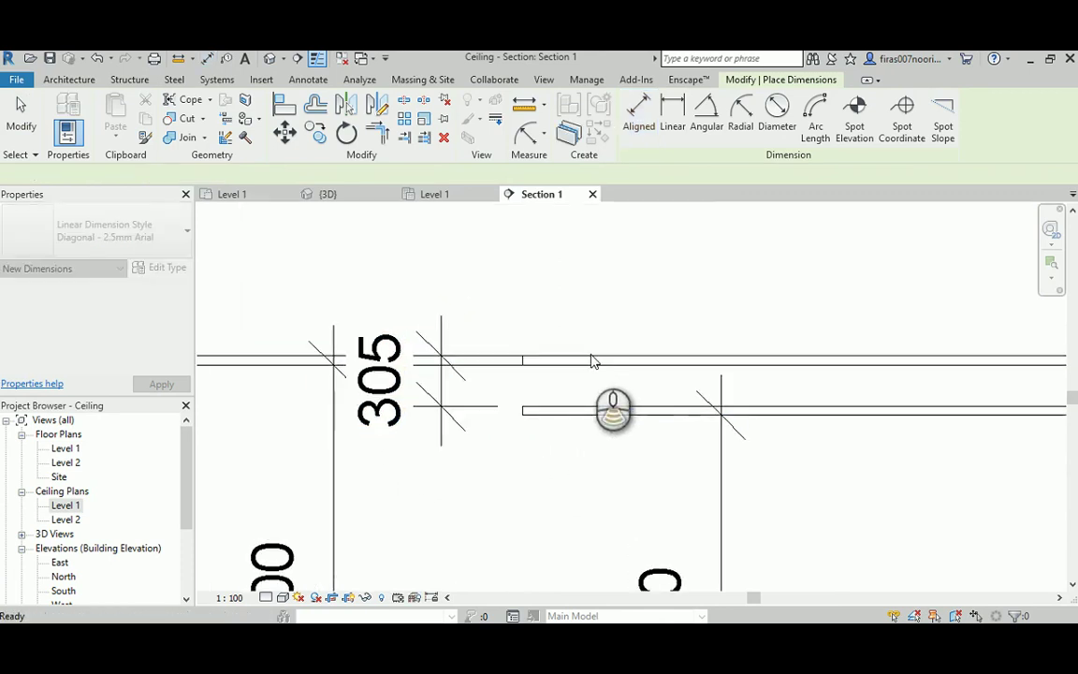
{"action": "left_click", "coordinate": [529, 363]}
{"action": "left_click", "coordinate": [599, 408]}
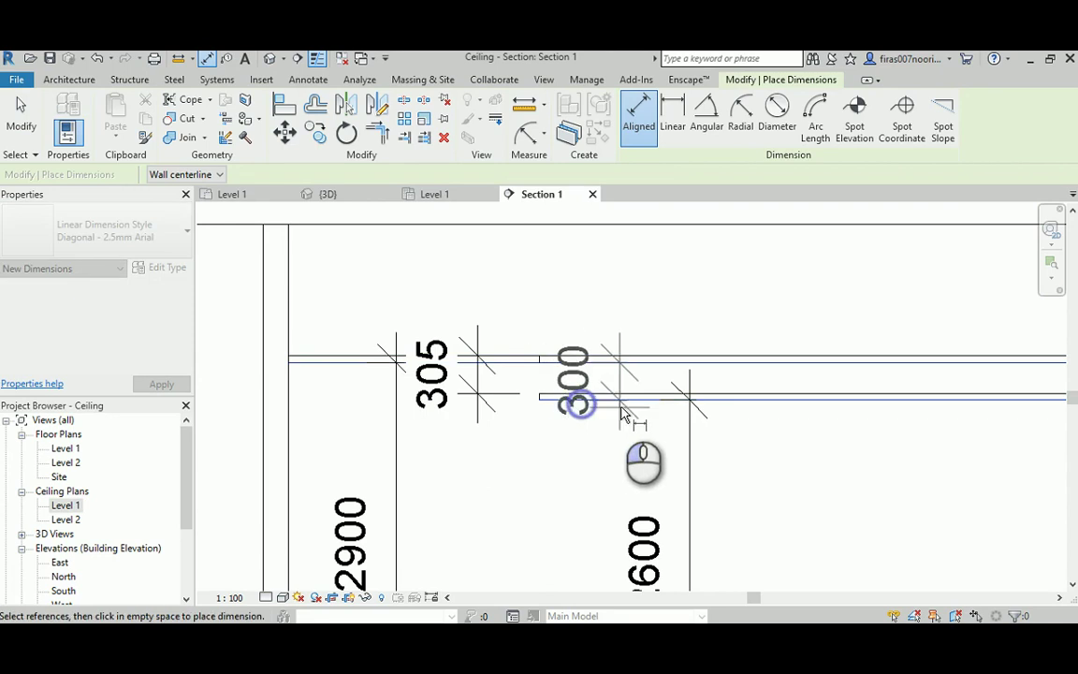
{"action": "key", "text": "Escape"}
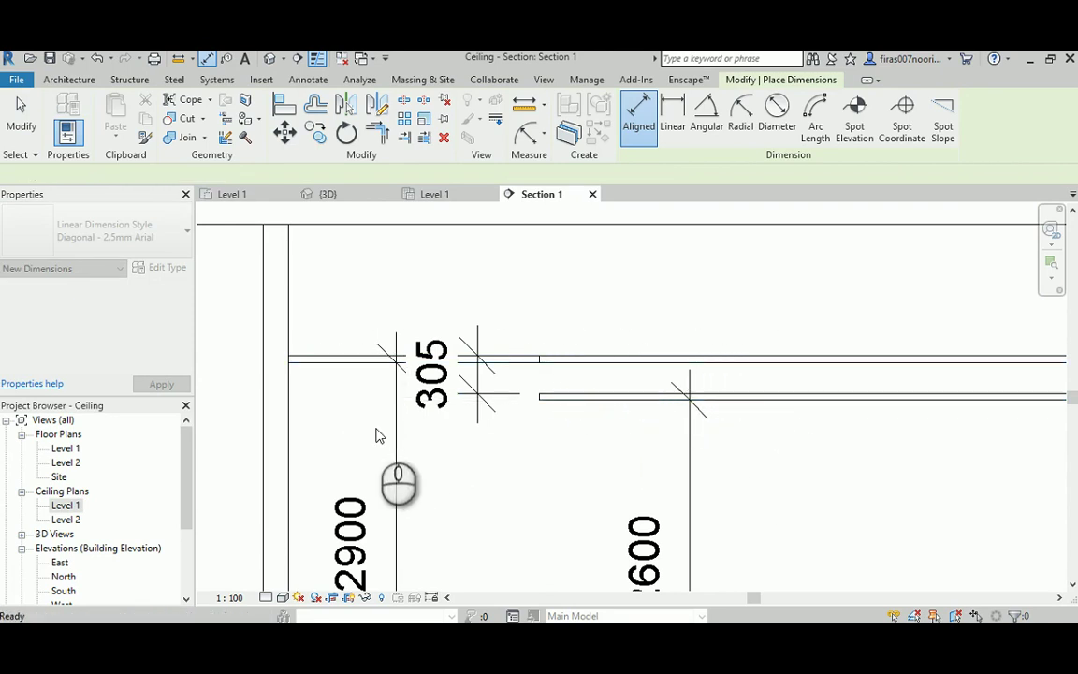
{"action": "key", "text": "Escape"}
{"action": "scroll", "coordinate": [552, 398], "scroll_direction": "up", "scroll_amount": 3}
Step: Dimension the grid ceiling's 52 thickness between its top and bottom faces
{"action": "key", "text": "i"}
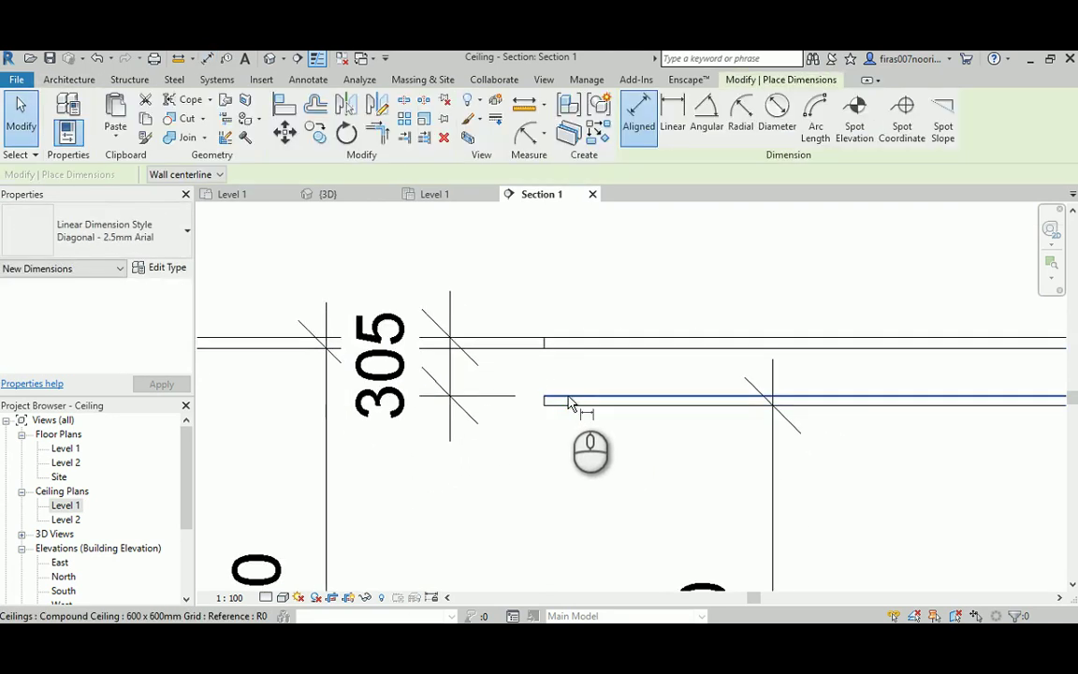
{"action": "left_click", "coordinate": [566, 399]}
{"action": "left_click", "coordinate": [572, 404]}
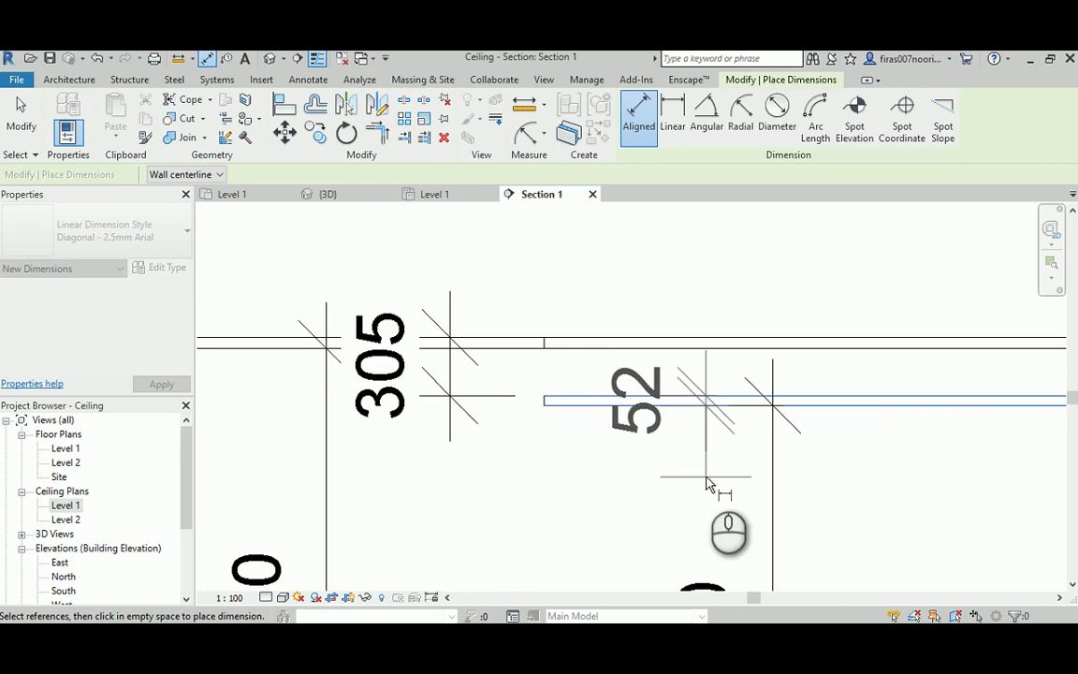
{"action": "left_click", "coordinate": [878, 482]}
{"action": "key", "text": "Escape"}
{"action": "left_click", "coordinate": [648, 403]}
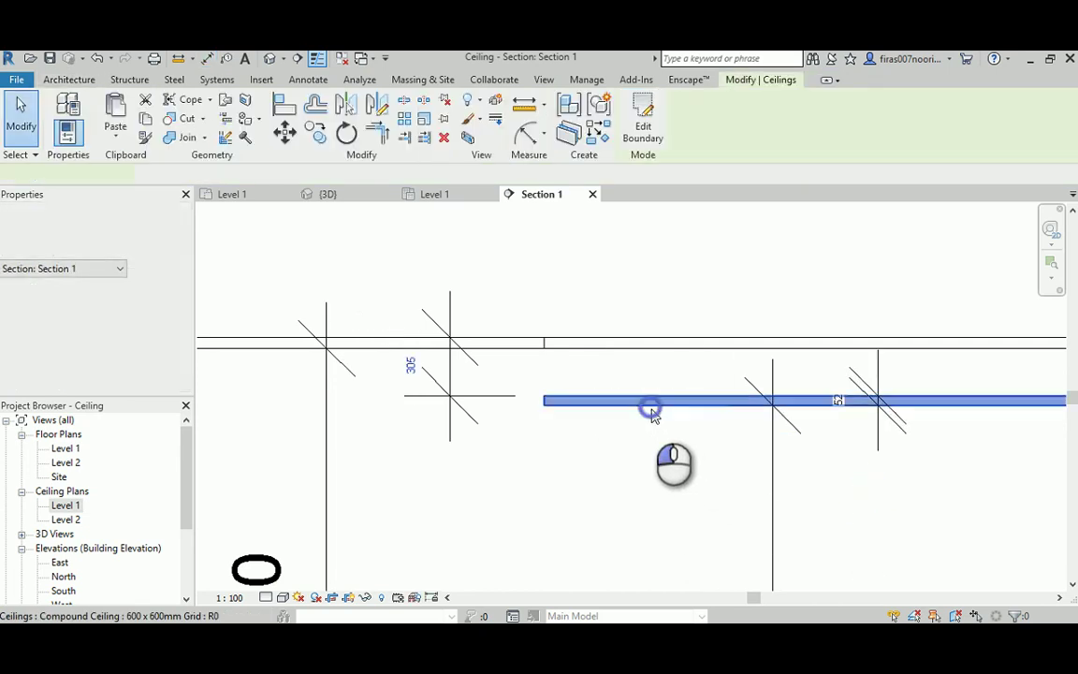
{"action": "left_click", "coordinate": [159, 268]}
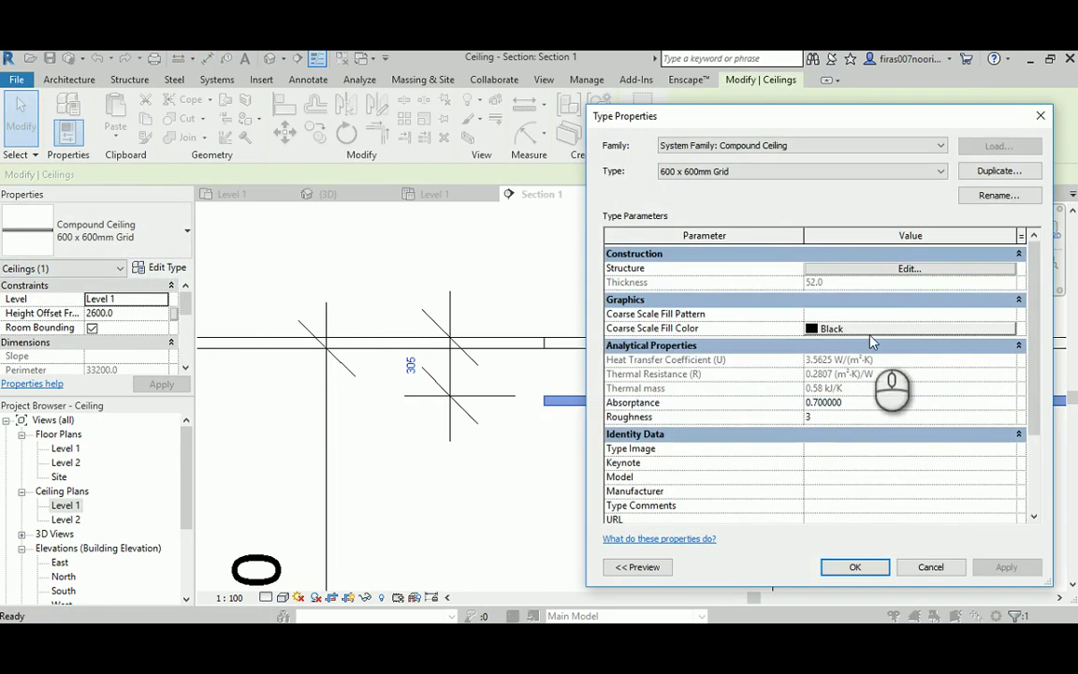
{"action": "left_click", "coordinate": [908, 269]}
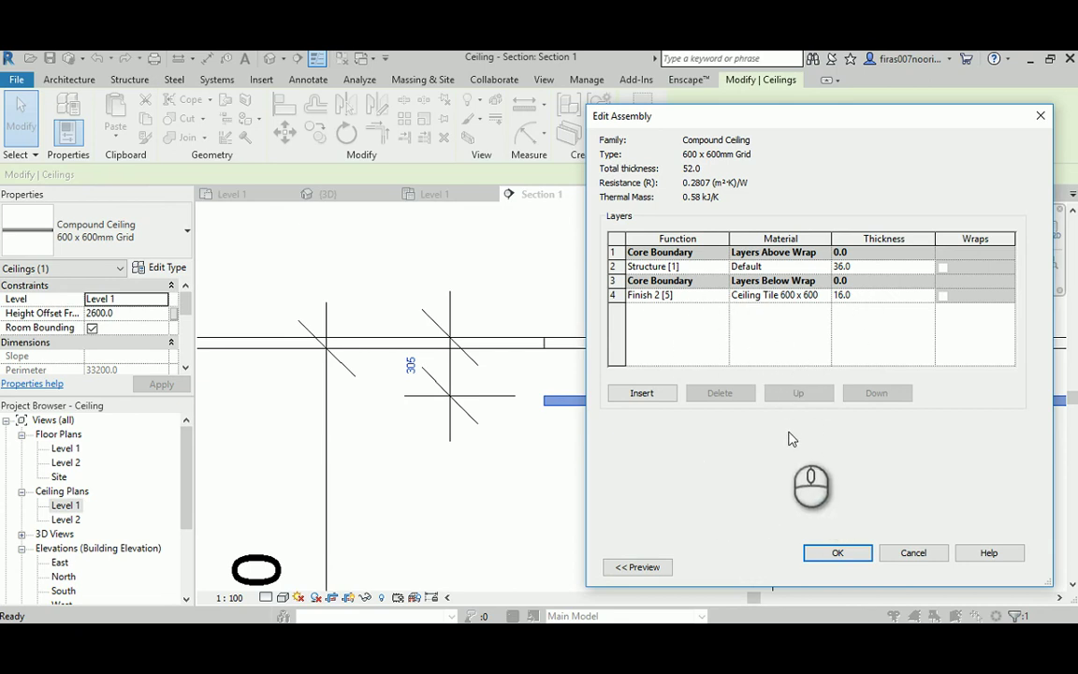
{"action": "left_click", "coordinate": [900, 552]}
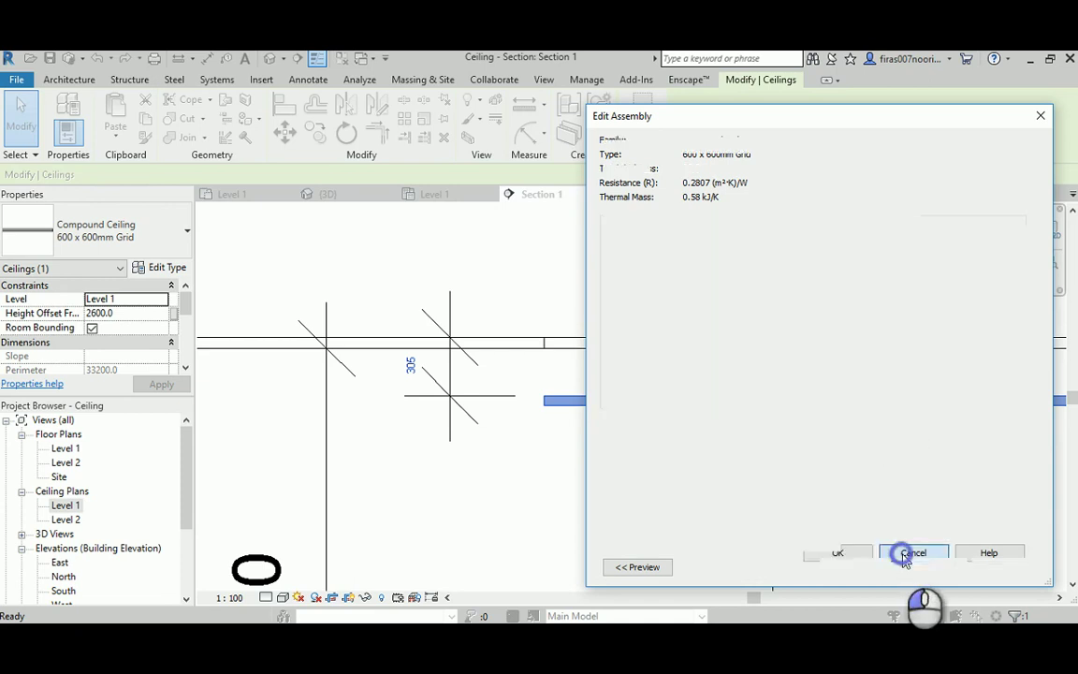
{"action": "left_click", "coordinate": [923, 568]}
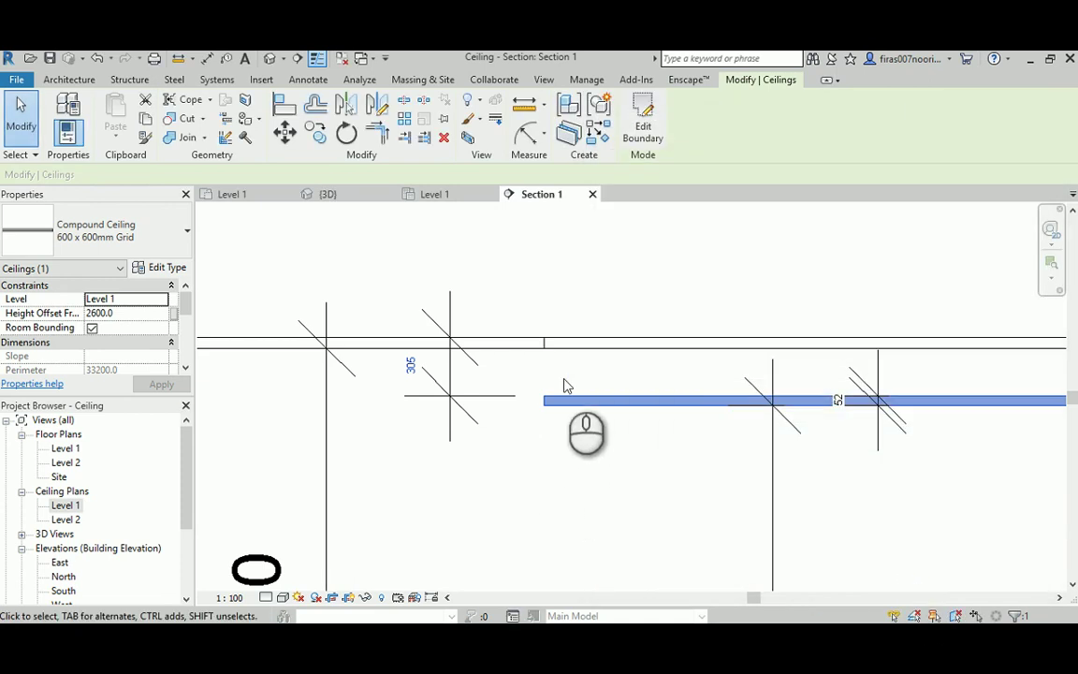
{"action": "left_click", "coordinate": [454, 368]}
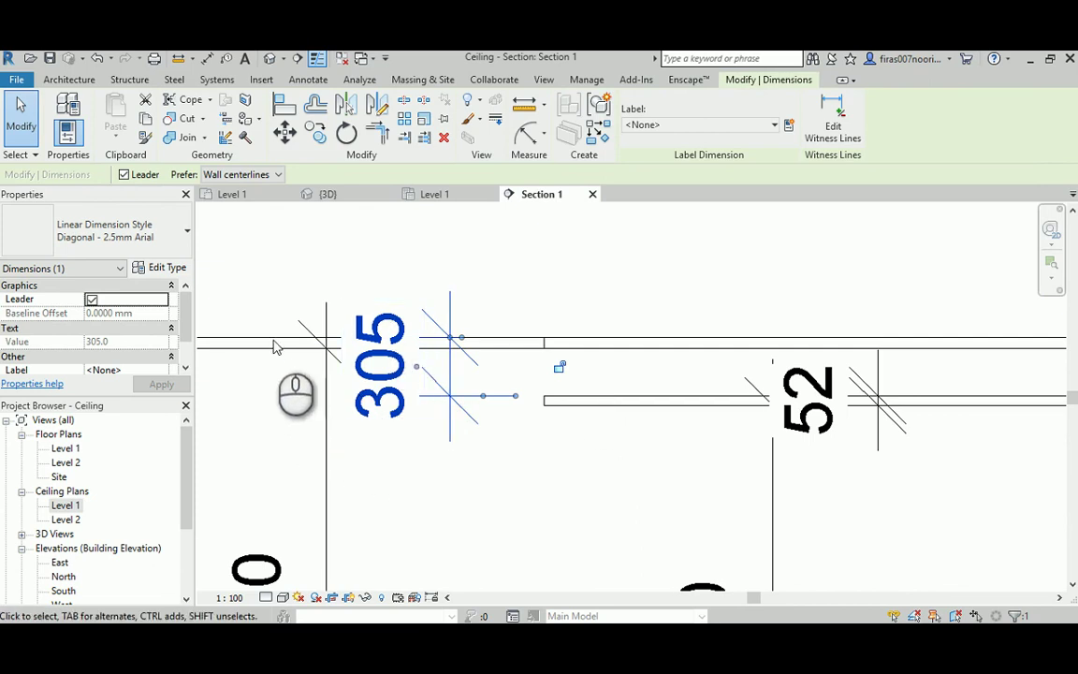
{"action": "left_click", "coordinate": [248, 283]}
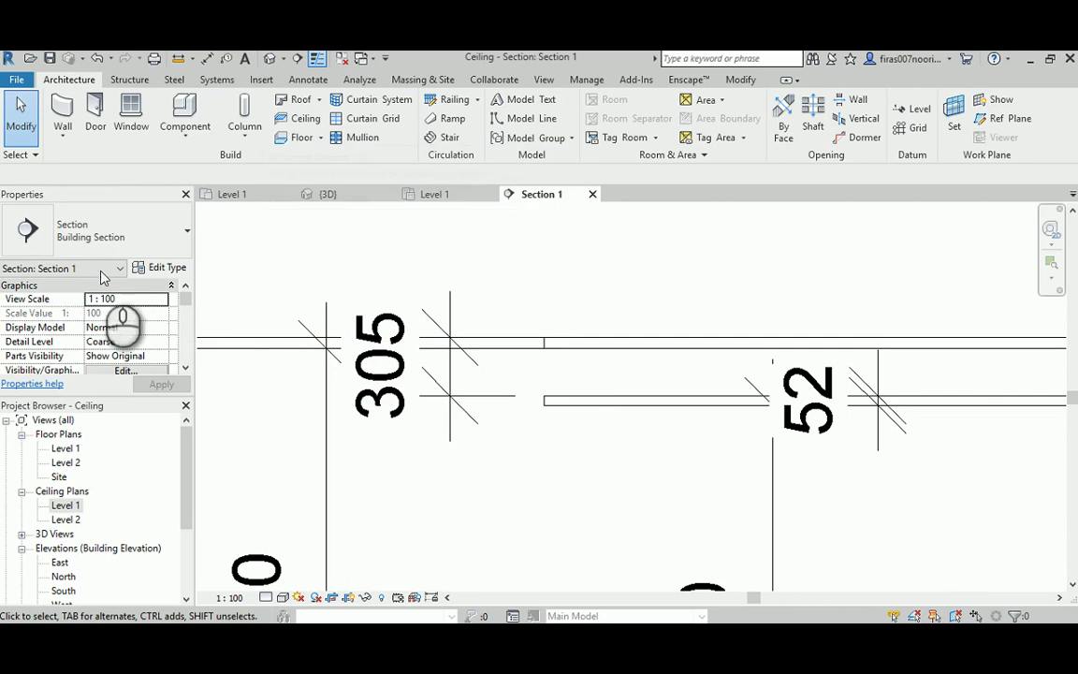
Step: In the Level 1 ceiling plan, start a Plain ceiling in Sketch Ceiling mode
{"action": "double_click", "coordinate": [65, 504]}
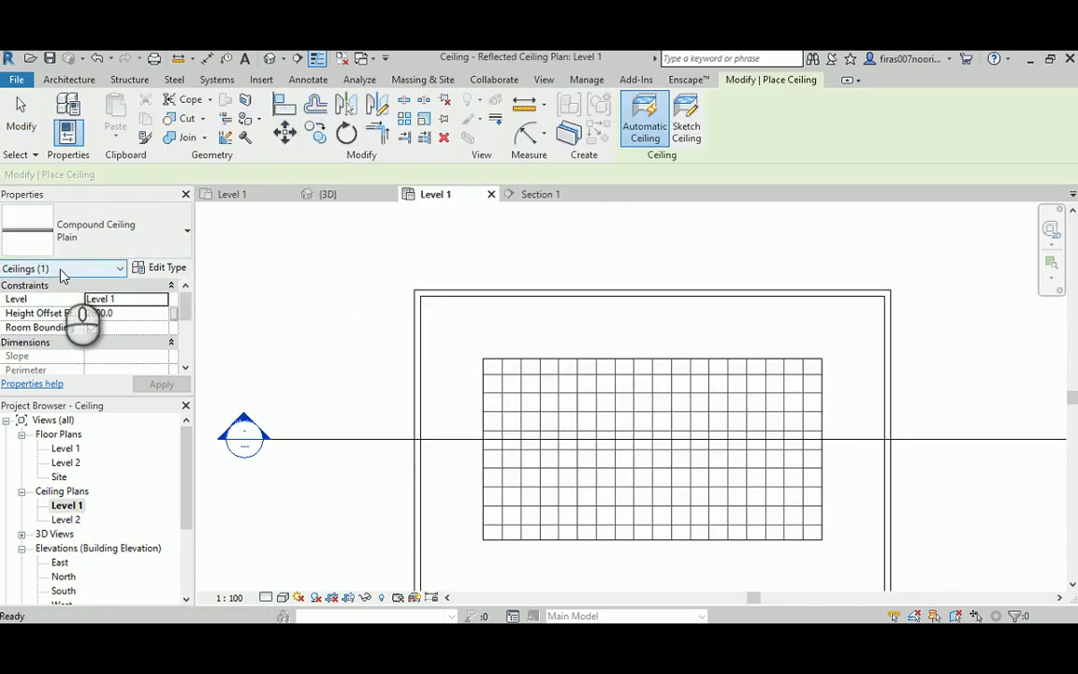
{"action": "left_click", "coordinate": [145, 239]}
{"action": "left_click", "coordinate": [460, 361]}
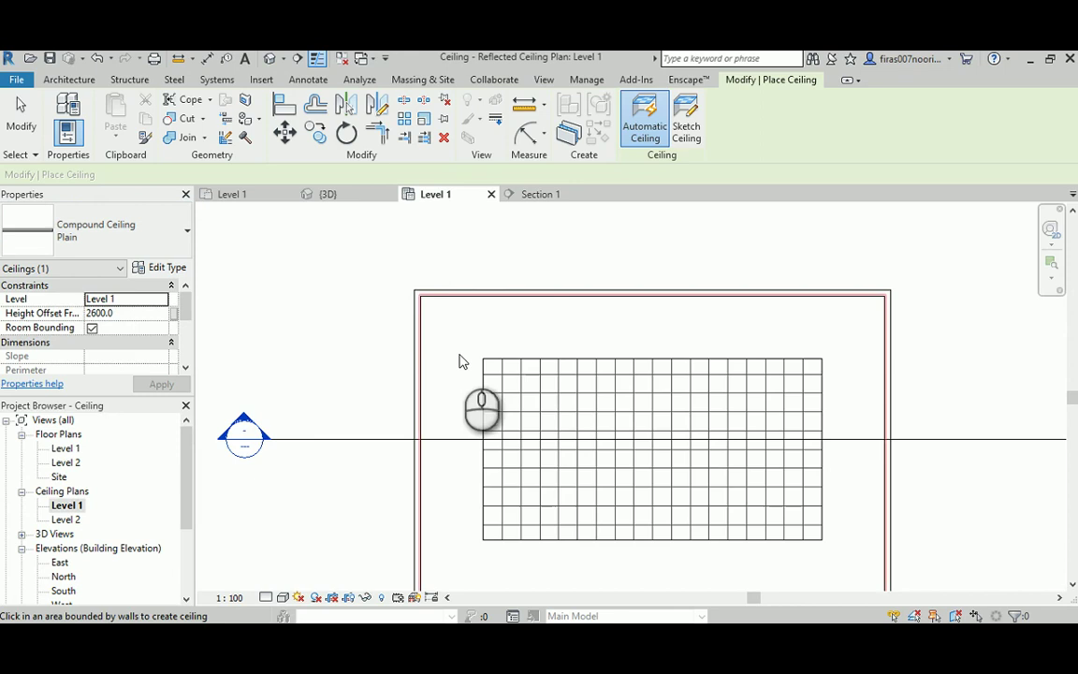
{"action": "middle_click_drag", "start_coordinate": [289, 358], "coordinate": [317, 302]}
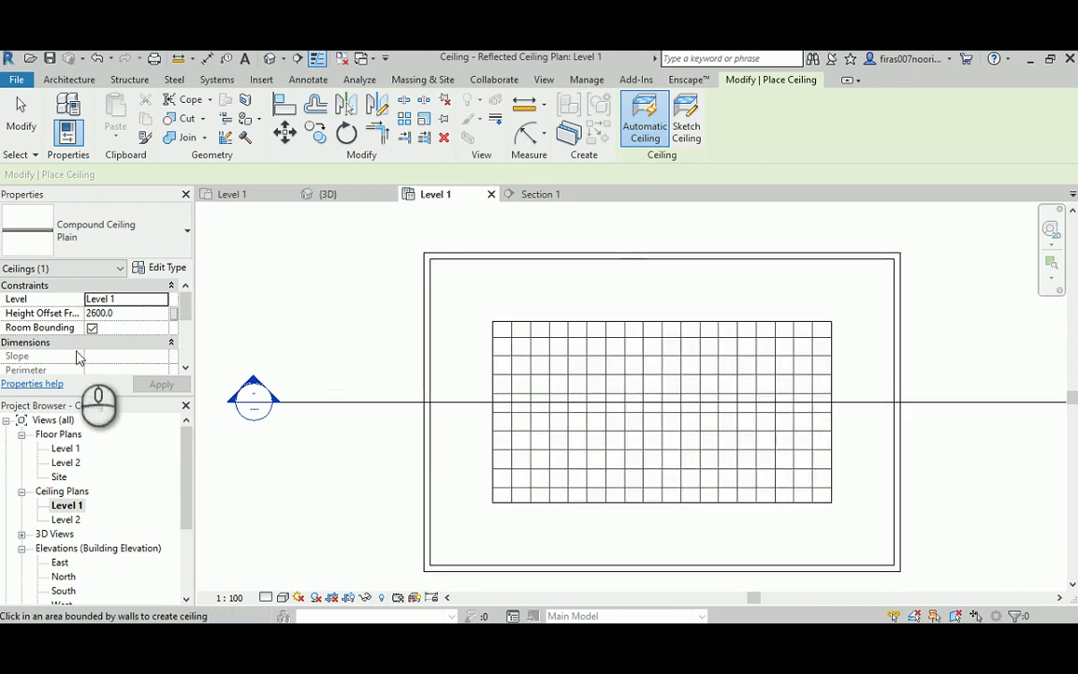
{"action": "left_click", "coordinate": [691, 131]}
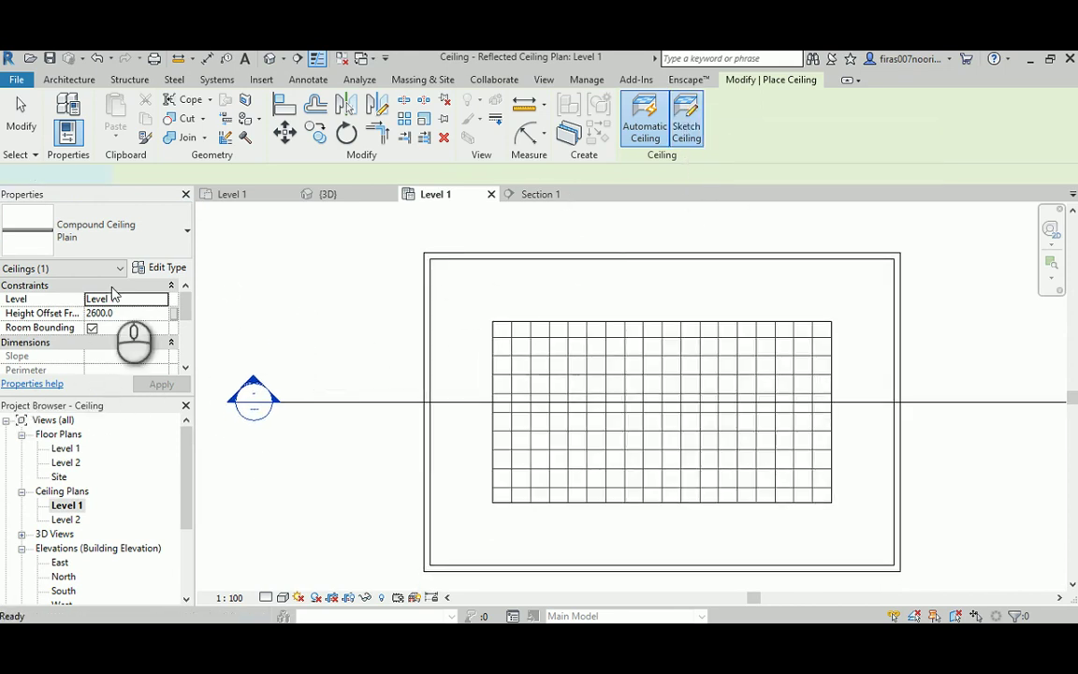
Step: Duplicate the Plain ceiling type as 'Plain 305mm Thick'
{"action": "left_click", "coordinate": [161, 269]}
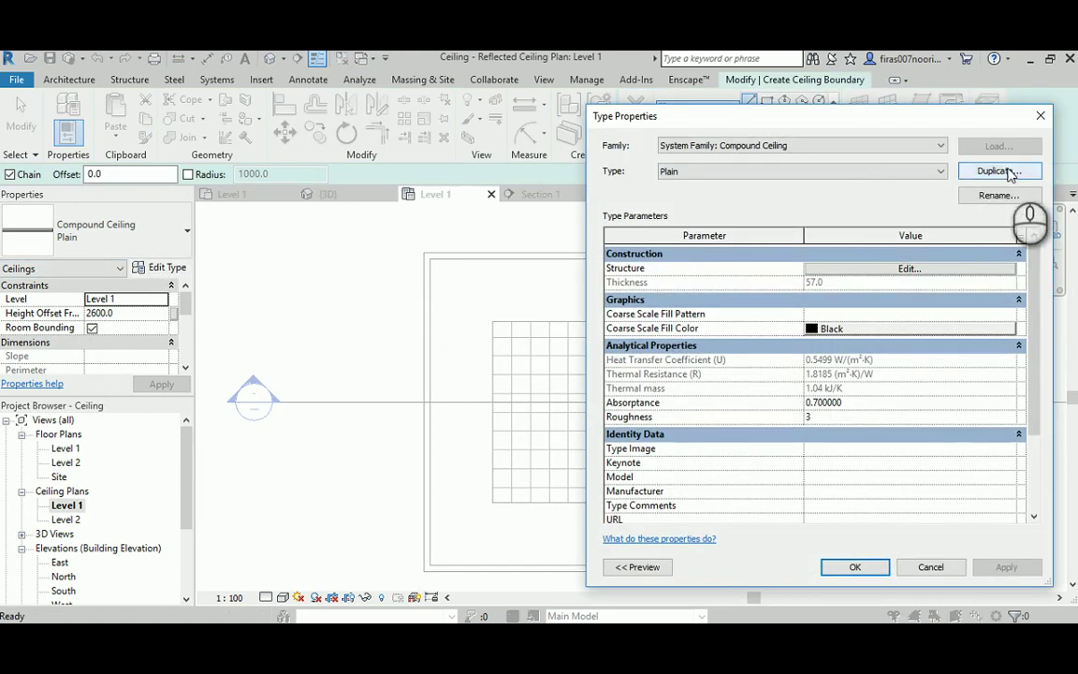
{"action": "left_click", "coordinate": [998, 170]}
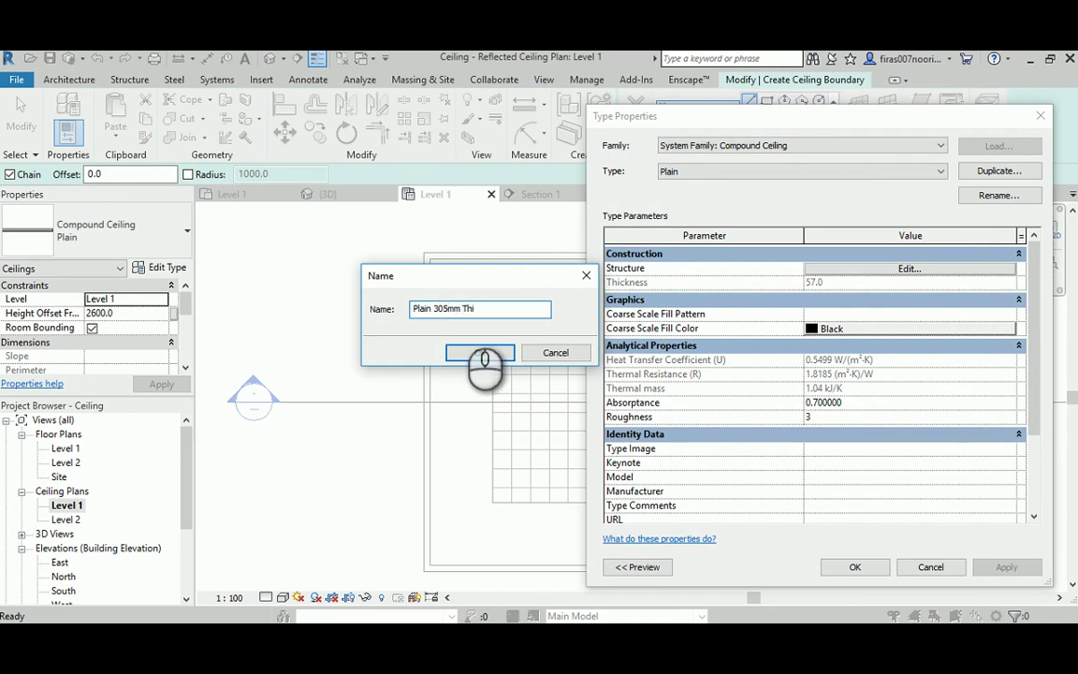
{"action": "left_click", "coordinate": [472, 351]}
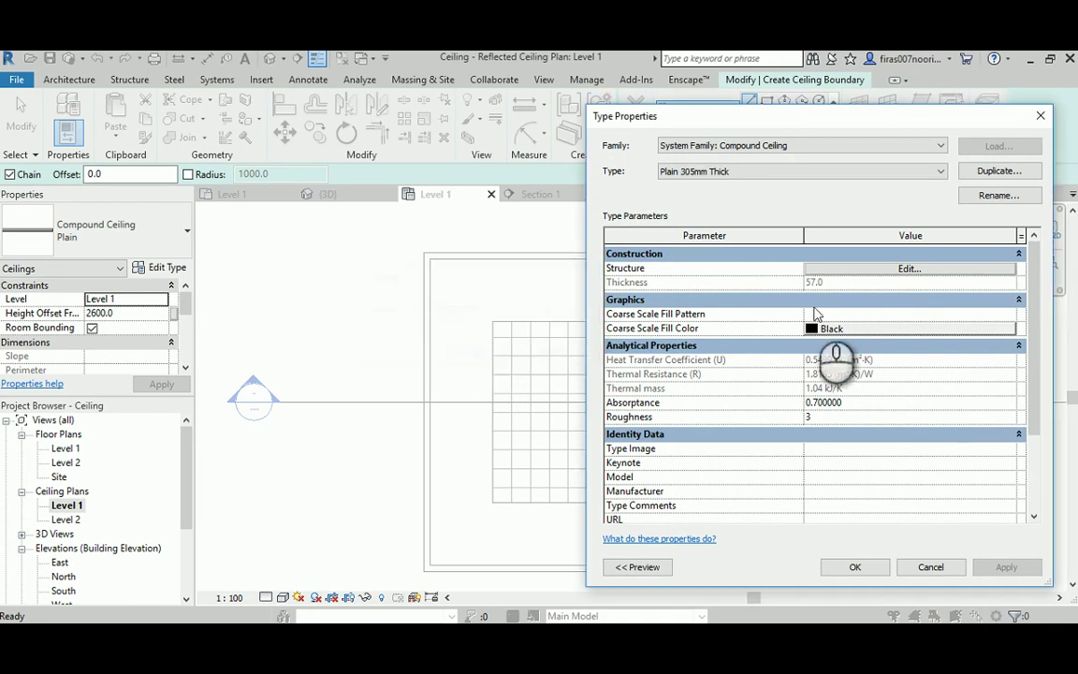
Step: Set the layers to 290 mm metal stud and 15 mm gypsum board, totalling 305 mm
{"action": "left_click", "coordinate": [876, 270]}
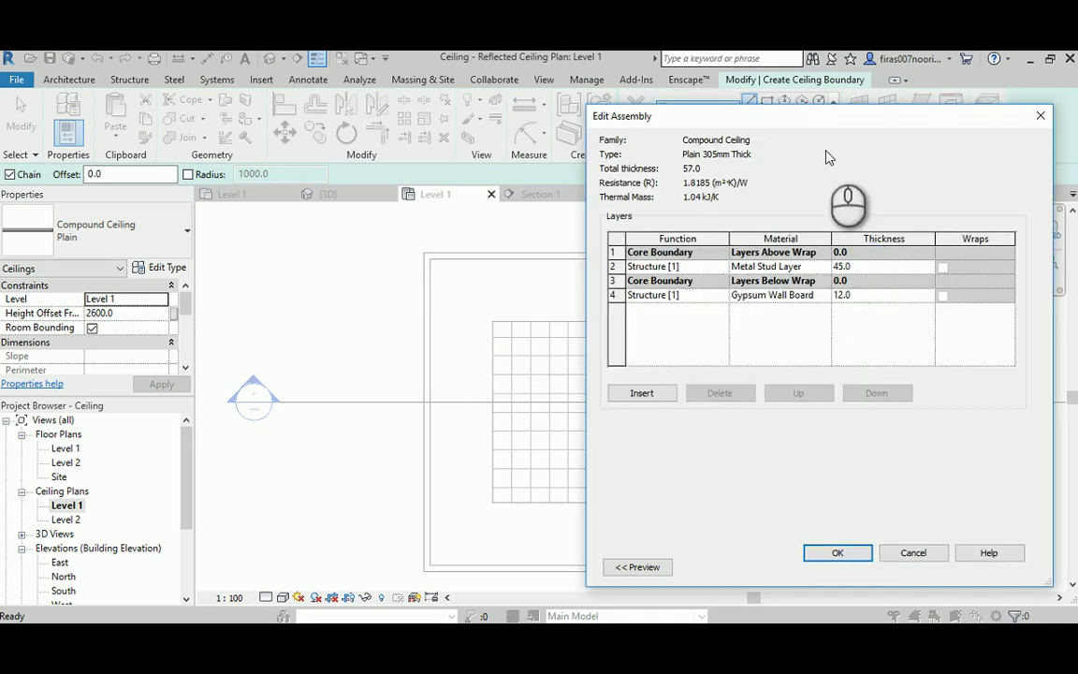
{"action": "left_click_drag", "start_coordinate": [813, 116], "coordinate": [368, 101]}
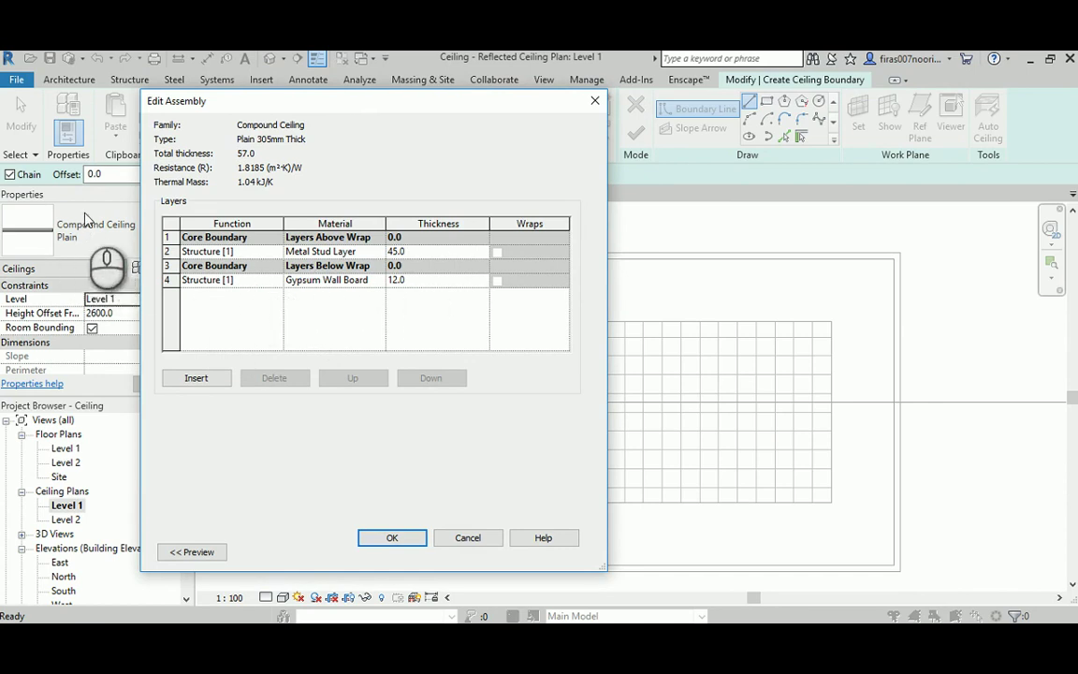
{"action": "left_click_drag", "start_coordinate": [242, 104], "coordinate": [384, 109]}
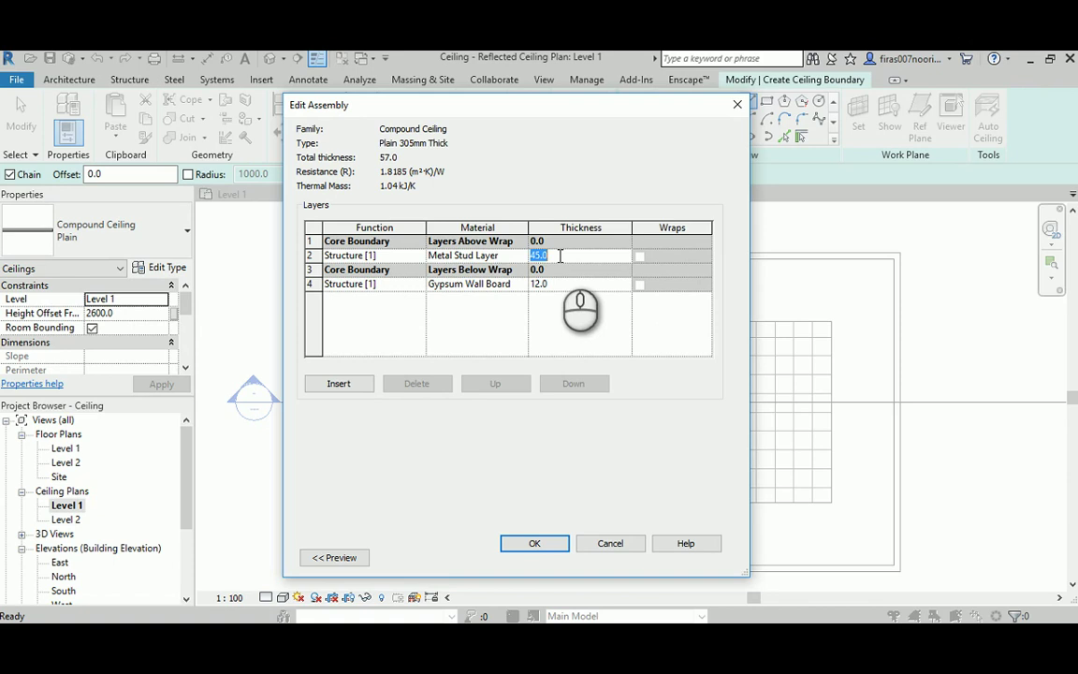
{"action": "left_click", "coordinate": [565, 283]}
{"action": "type", "text": "5"}
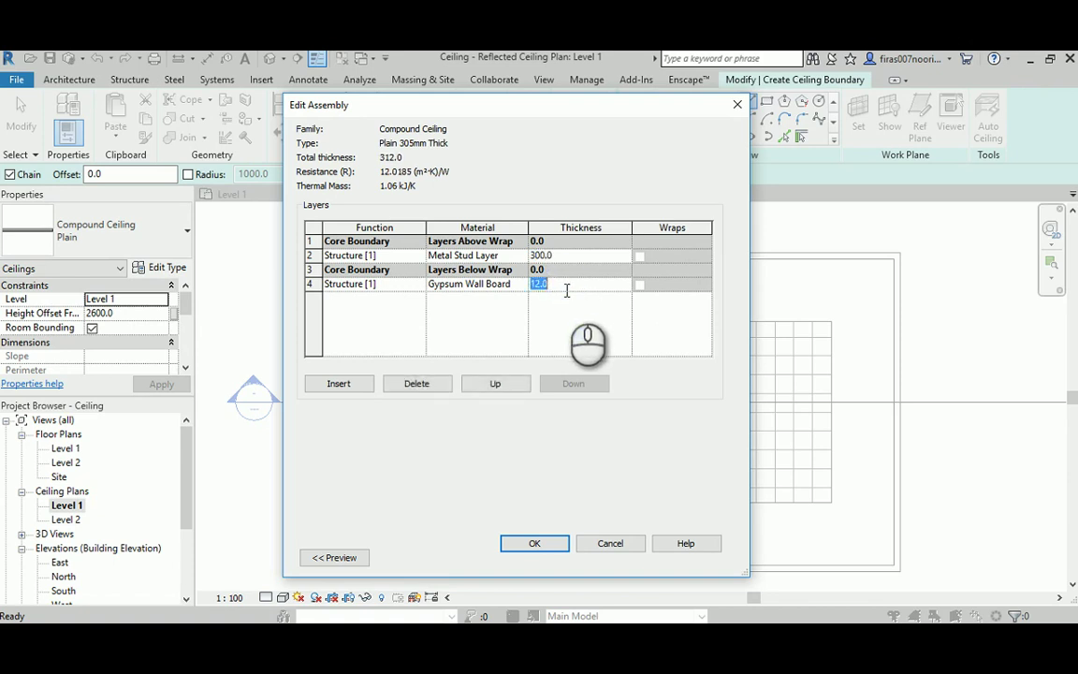
{"action": "left_click", "coordinate": [559, 255]}
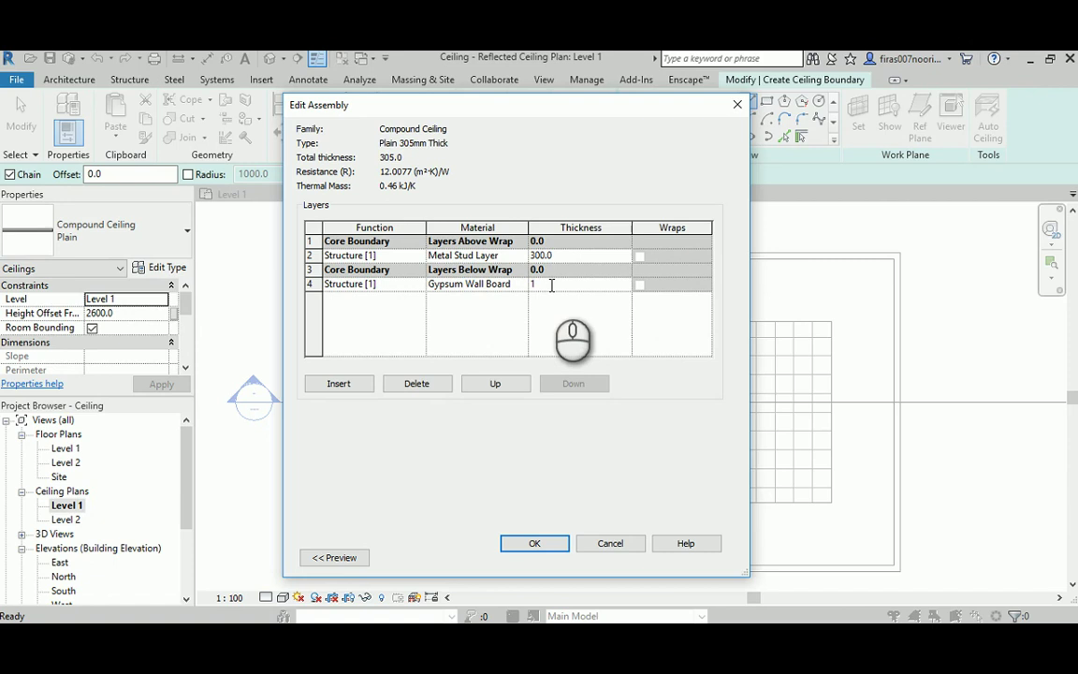
{"action": "left_click", "coordinate": [552, 282]}
{"action": "type", "text": "15"}
{"action": "left_click", "coordinate": [559, 256]}
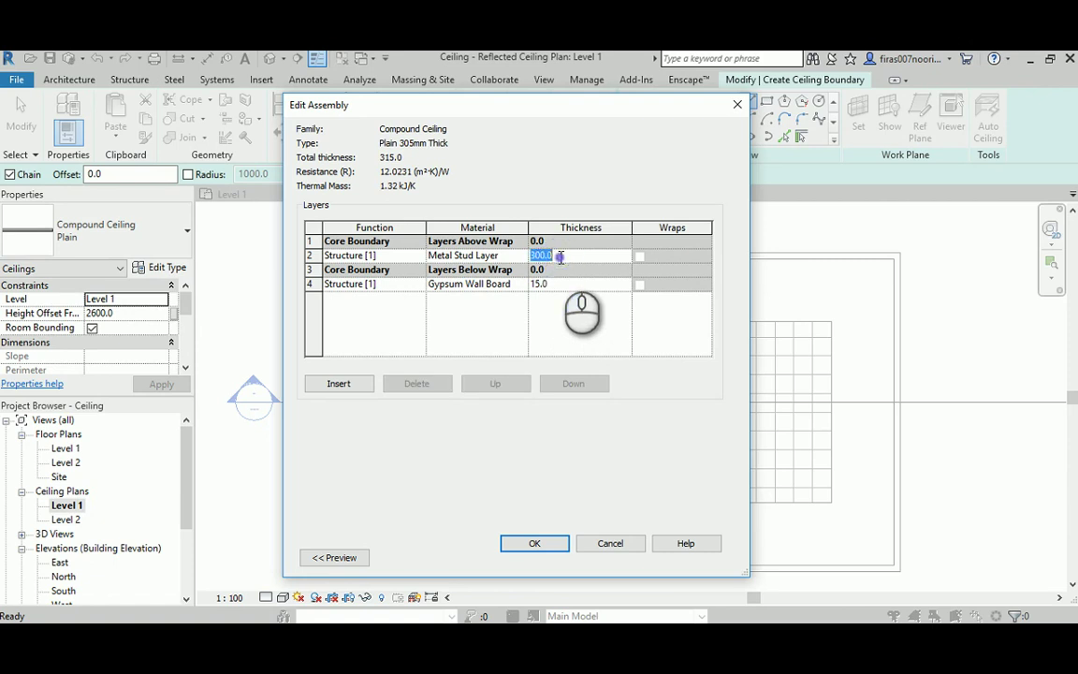
{"action": "type", "text": "290"}
{"action": "left_click", "coordinate": [560, 283]}
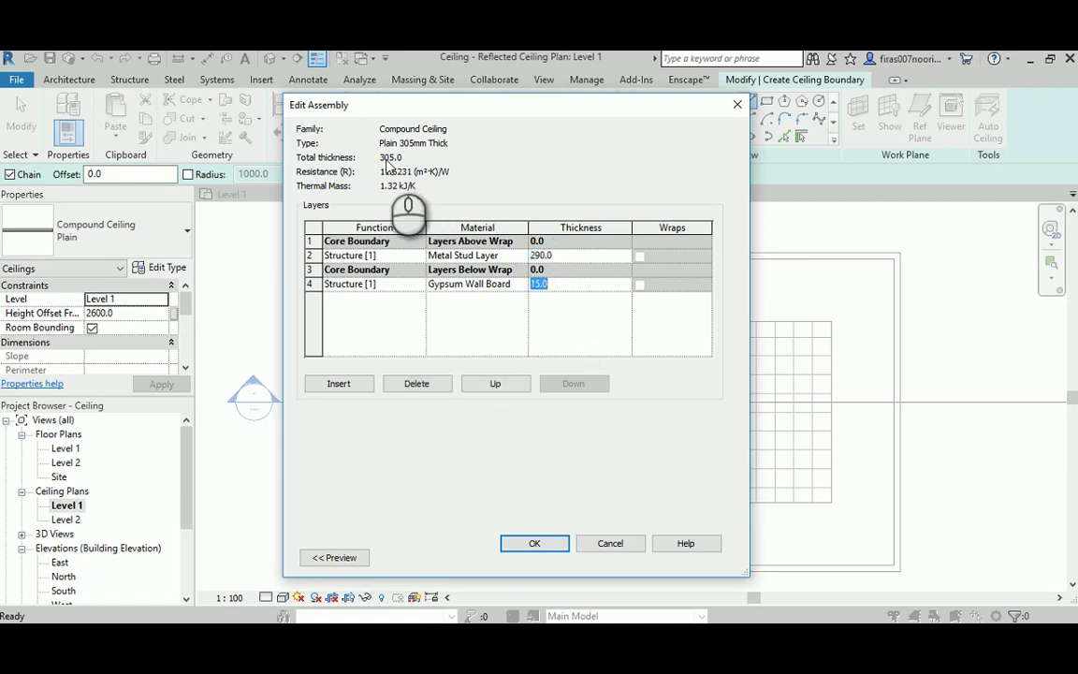
{"action": "left_click", "coordinate": [534, 544]}
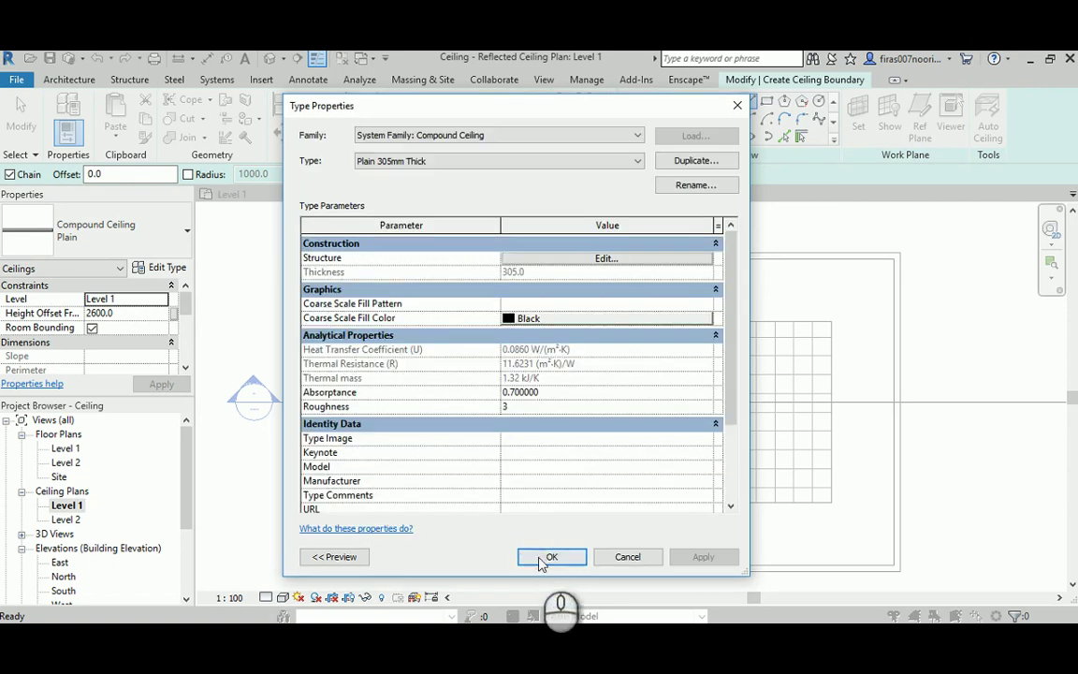
Step: Accept the type properties and pick the grid ceiling's edges as boundary lines
{"action": "left_click", "coordinate": [546, 554]}
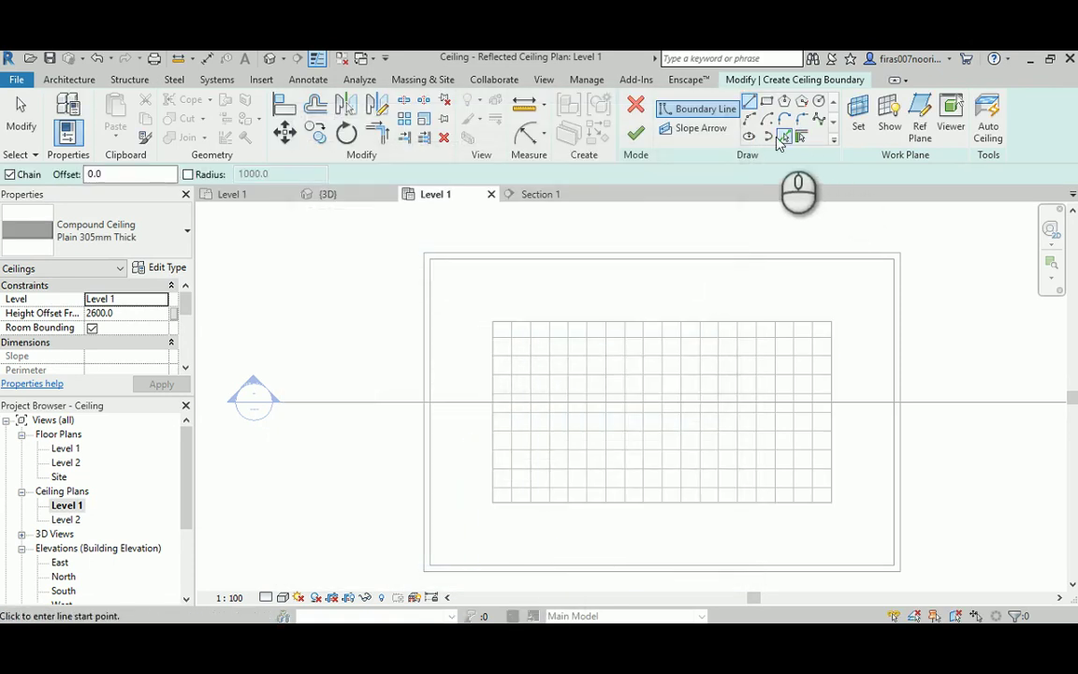
{"action": "left_click", "coordinate": [784, 136]}
{"action": "scroll", "coordinate": [480, 416], "scroll_direction": "up", "scroll_amount": 2}
{"action": "scroll", "coordinate": [510, 323], "scroll_direction": "down", "scroll_amount": 1}
{"action": "left_click", "coordinate": [505, 308]}
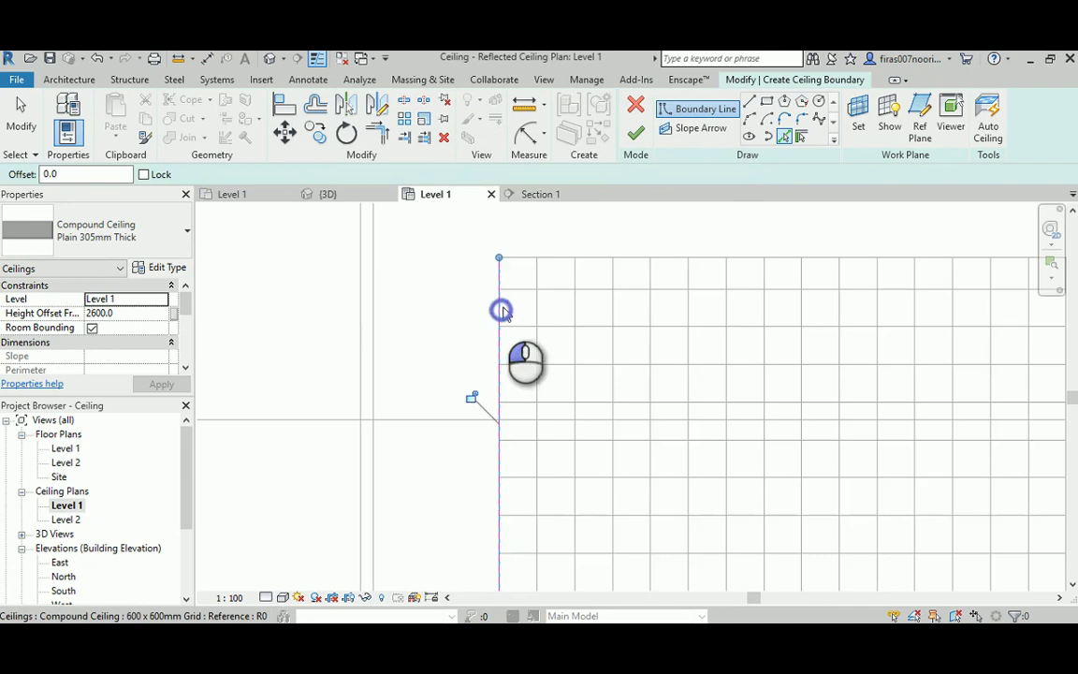
{"action": "left_click", "coordinate": [527, 267]}
{"action": "scroll", "coordinate": [572, 330], "scroll_direction": "down", "scroll_amount": 1}
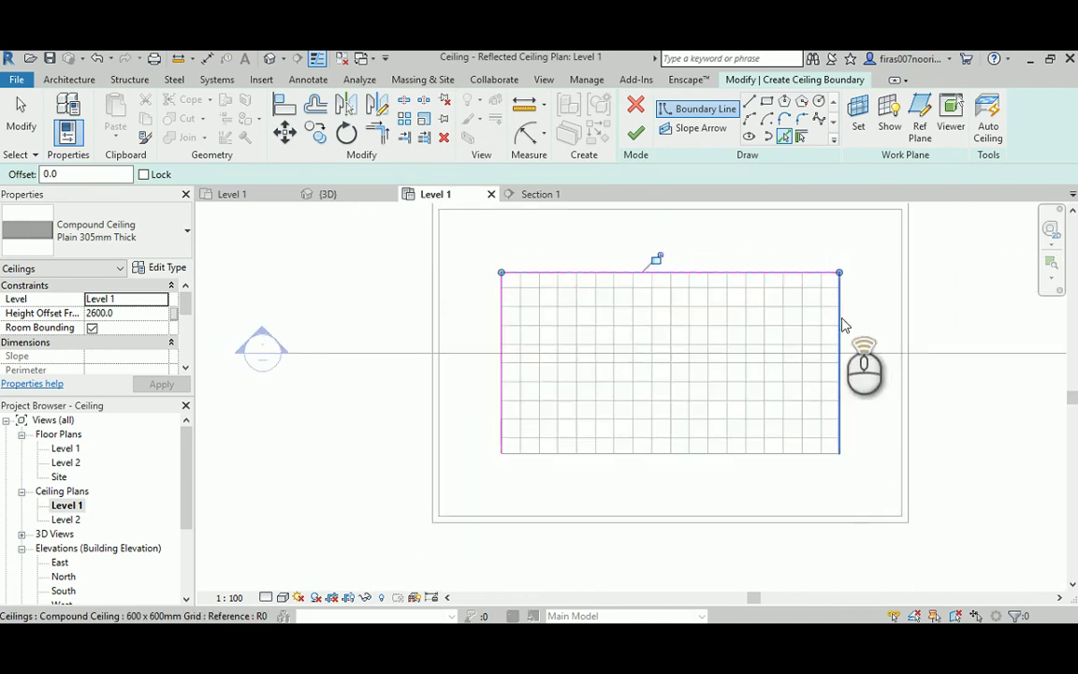
{"action": "scroll", "coordinate": [842, 324], "scroll_direction": "up", "scroll_amount": 3}
{"action": "left_click", "coordinate": [835, 323]}
{"action": "scroll", "coordinate": [786, 402], "scroll_direction": "down", "scroll_amount": 2}
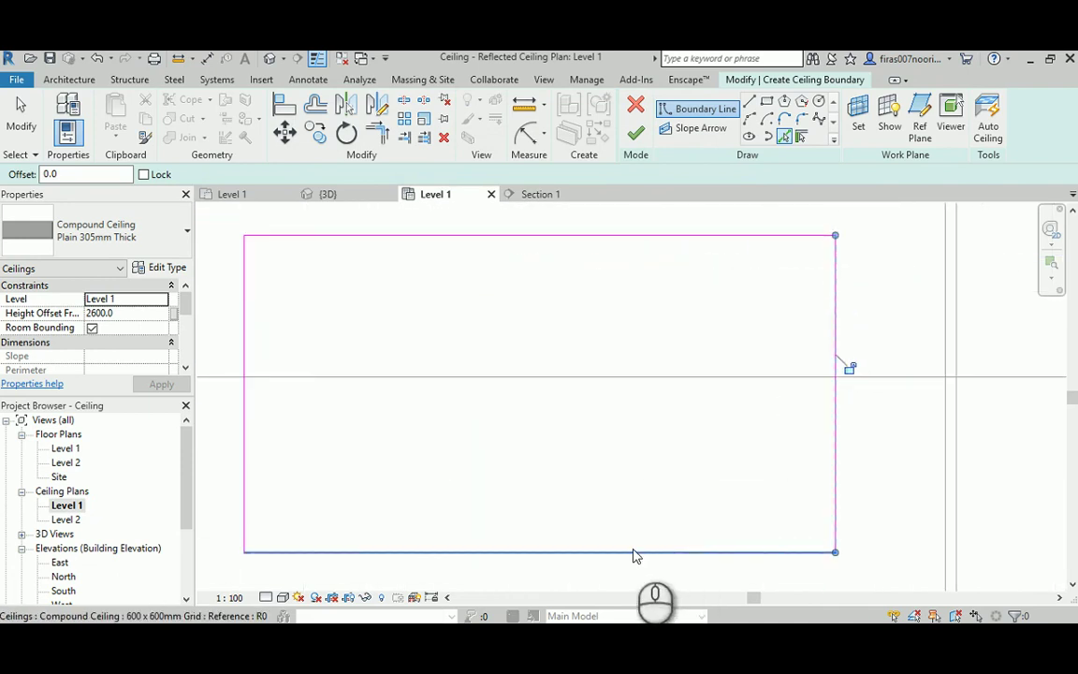
Step: With a 50 mm offset, pick the grid ceiling's left, top, right and bottom edges
{"action": "middle_click_drag", "start_coordinate": [398, 333], "coordinate": [481, 339]}
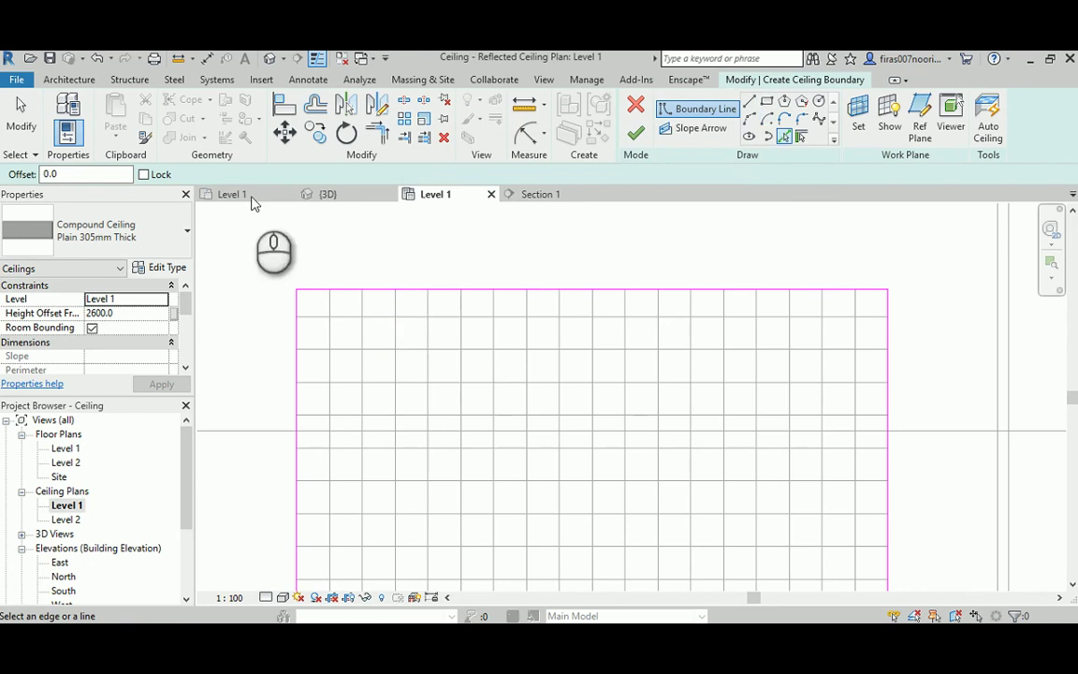
{"action": "left_click", "coordinate": [113, 174]}
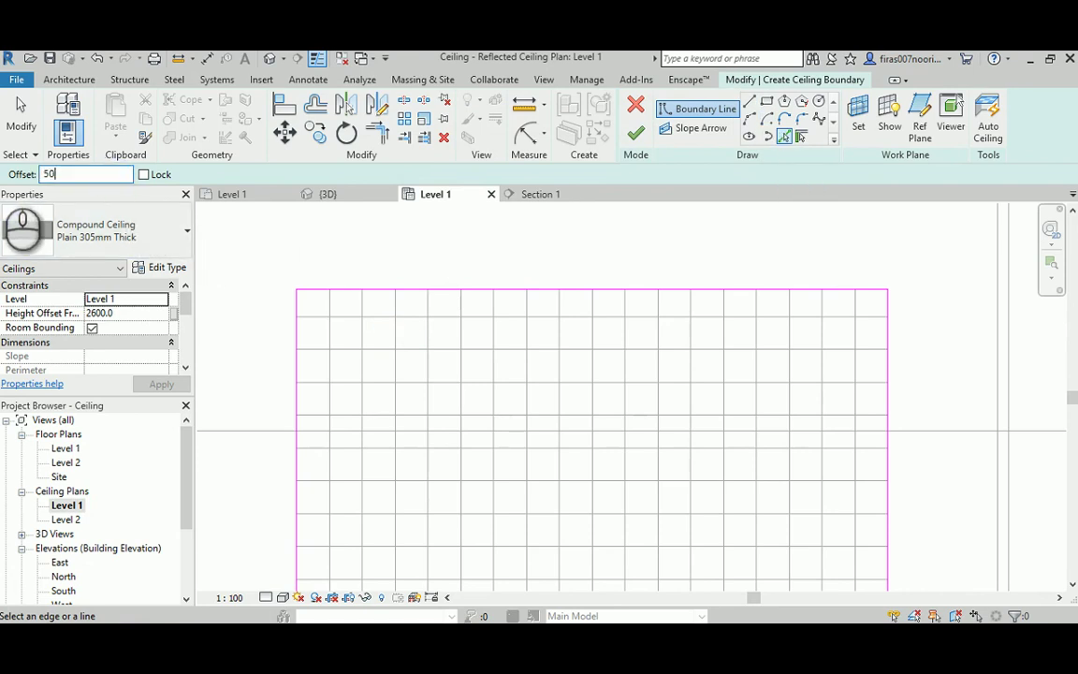
{"action": "type", "text": "50"}
{"action": "key", "text": "Return"}
{"action": "left_click", "coordinate": [297, 339]}
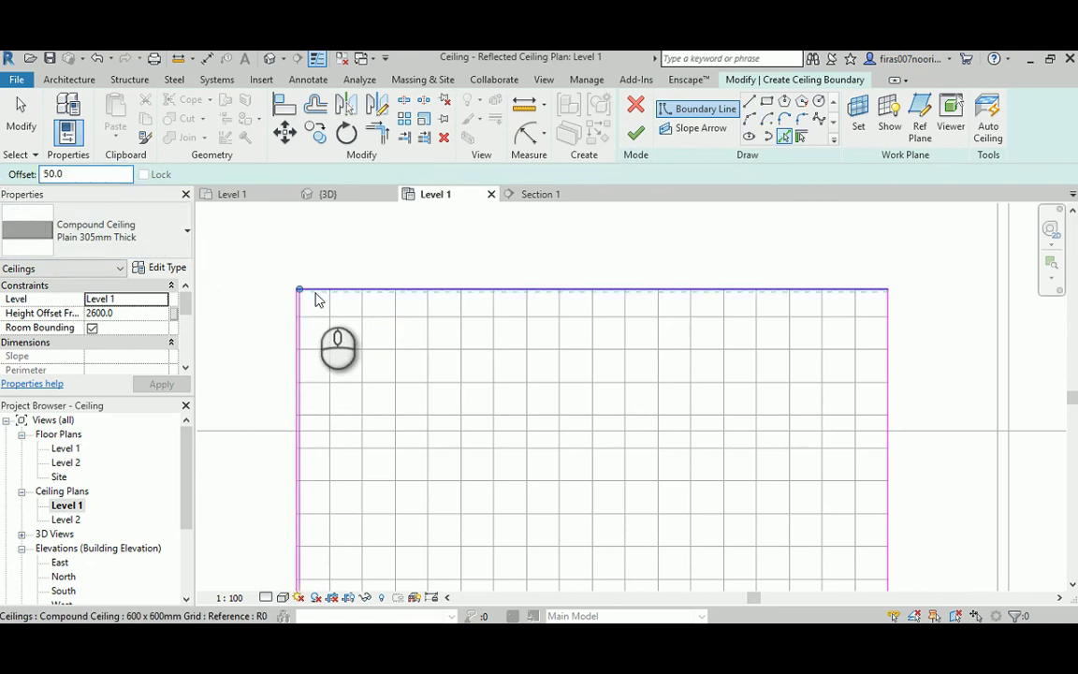
{"action": "left_click", "coordinate": [312, 293]}
{"action": "left_click", "coordinate": [887, 338]}
{"action": "middle_click_drag", "start_coordinate": [887, 338], "coordinate": [862, 277]}
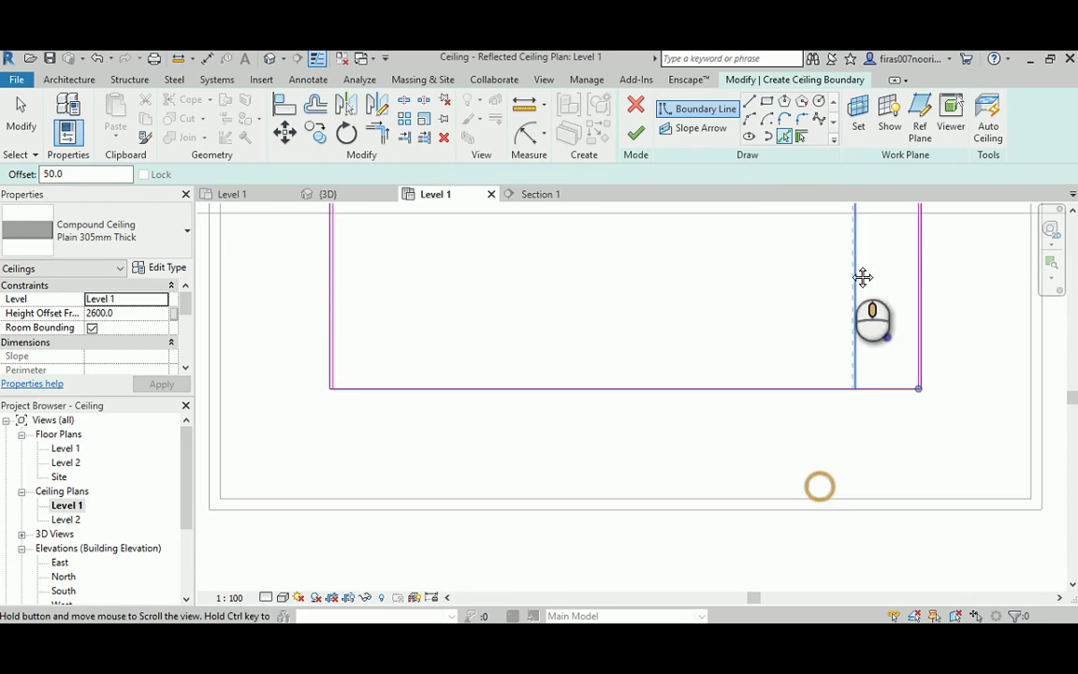
{"action": "left_click", "coordinate": [734, 381]}
{"action": "scroll", "coordinate": [402, 450], "scroll_direction": "up", "scroll_amount": 4}
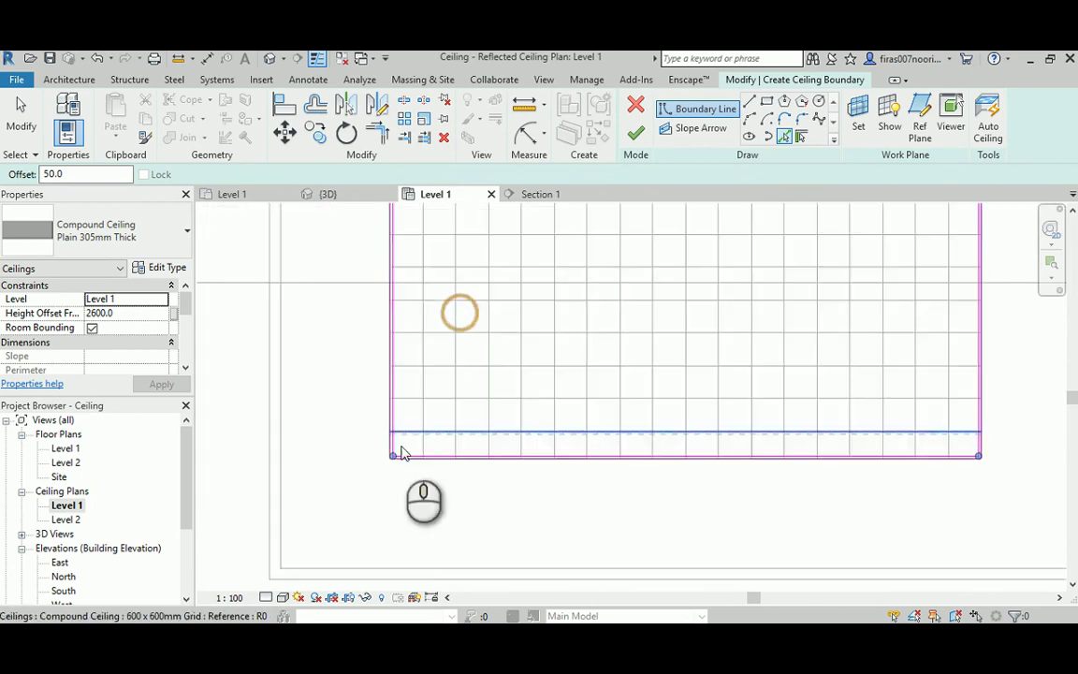
Step: Trim/Extend (TR) the boundary lines at the bottom-left and bottom-right corners
{"action": "key", "text": "t"}
{"action": "key", "text": "r"}
{"action": "left_click", "coordinate": [378, 474]}
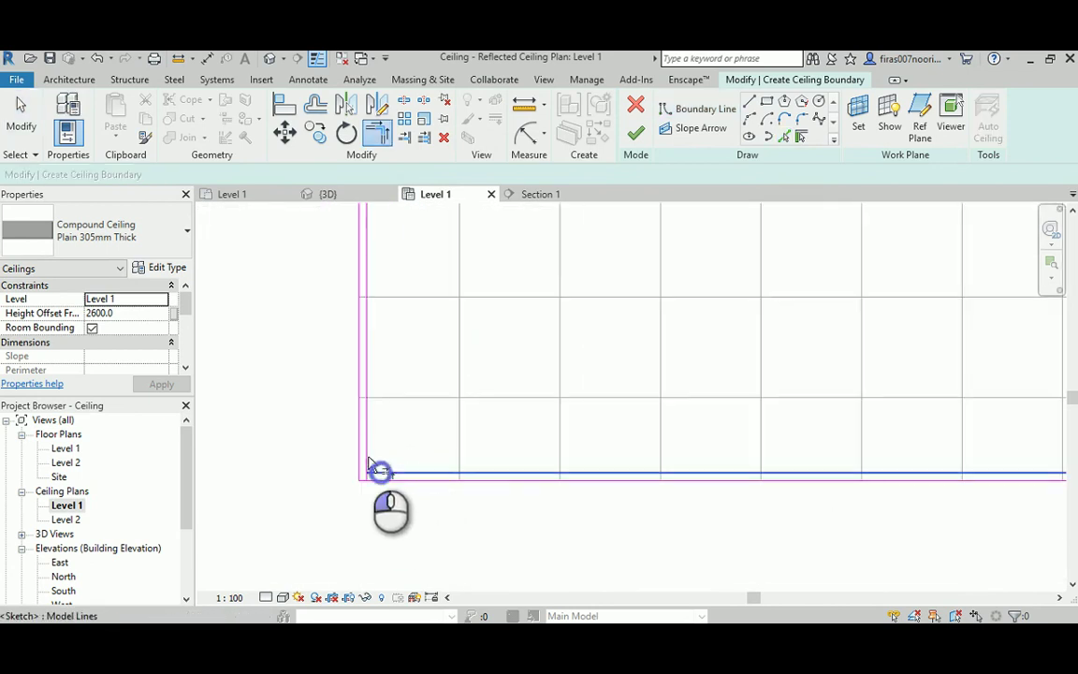
{"action": "left_click", "coordinate": [365, 452]}
{"action": "middle_click_drag", "start_coordinate": [862, 464], "coordinate": [535, 468]}
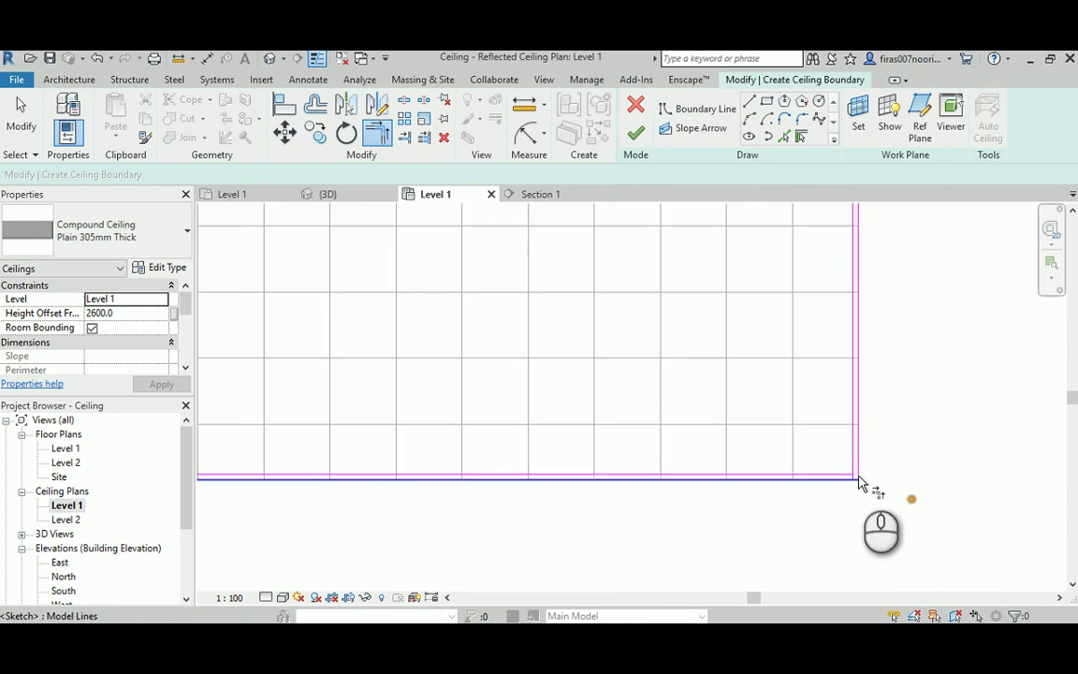
{"action": "left_click", "coordinate": [842, 476]}
{"action": "left_click", "coordinate": [846, 452]}
Step: Join the top-right and top-left corners, then finish the ceiling sketch
{"action": "scroll", "coordinate": [826, 443], "scroll_direction": "down", "scroll_amount": 2}
{"action": "middle_click_drag", "start_coordinate": [775, 269], "coordinate": [766, 505]}
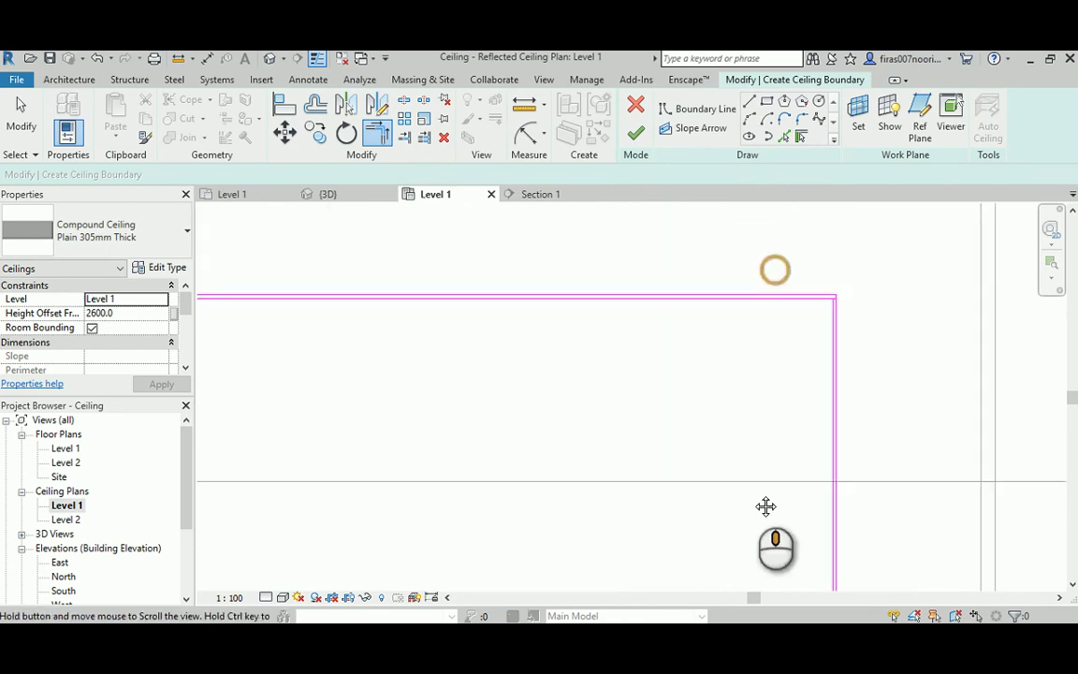
{"action": "left_click", "coordinate": [833, 329]}
{"action": "left_click", "coordinate": [822, 319]}
{"action": "middle_click_drag", "start_coordinate": [455, 341], "coordinate": [715, 356]}
{"action": "left_click", "coordinate": [693, 308]}
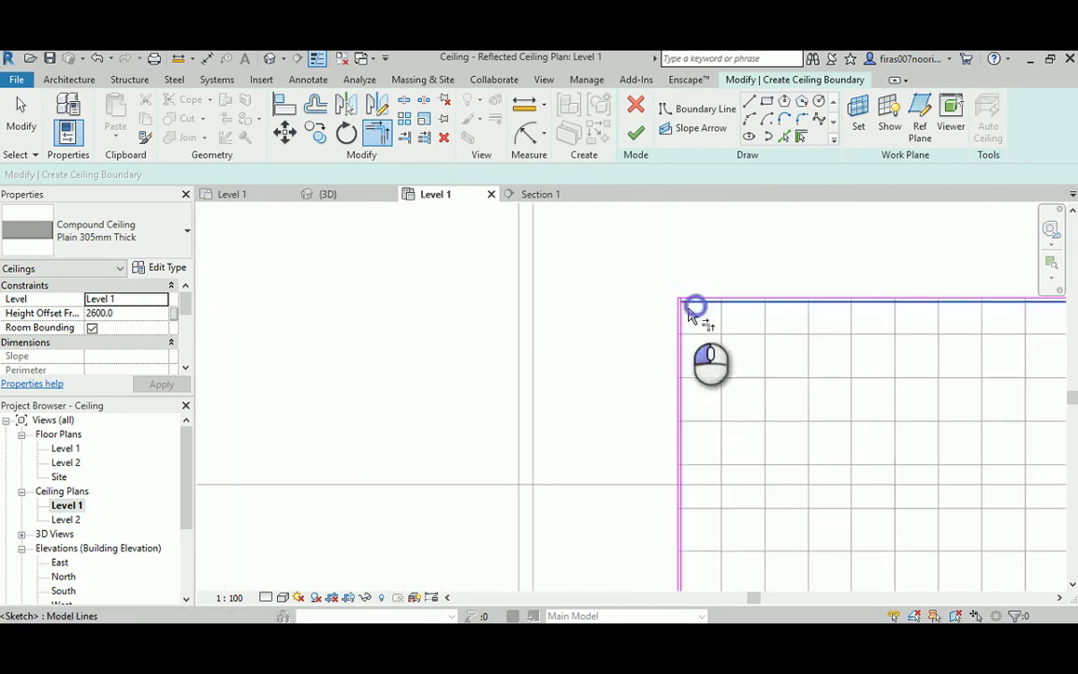
{"action": "left_click", "coordinate": [681, 312]}
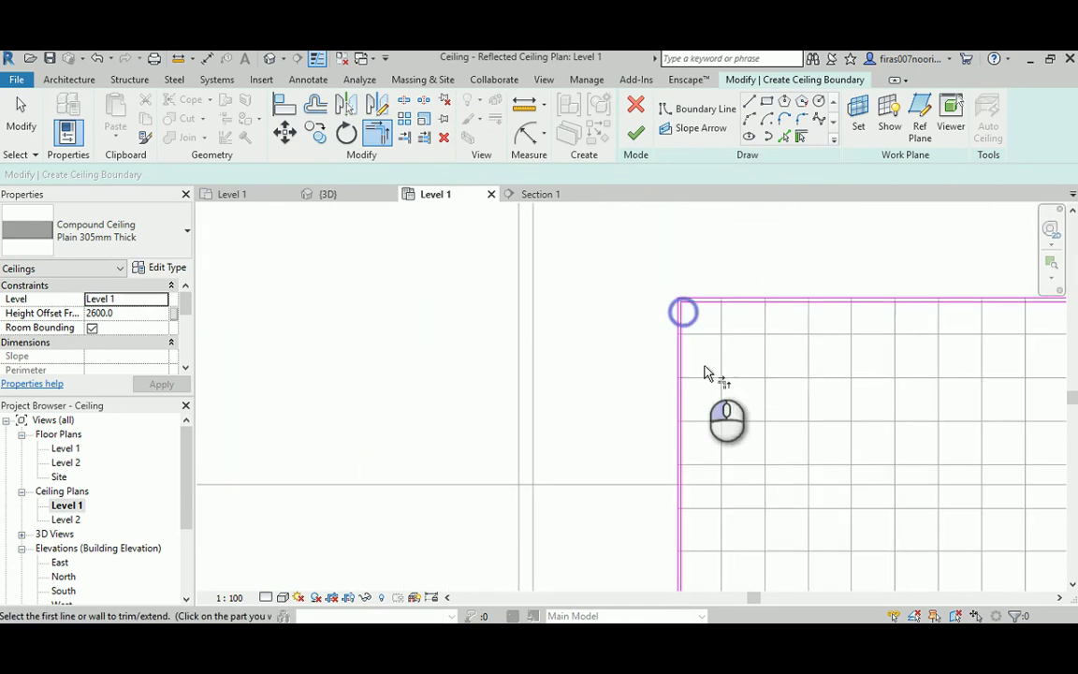
{"action": "left_click", "coordinate": [635, 134]}
{"action": "left_click", "coordinate": [319, 378]}
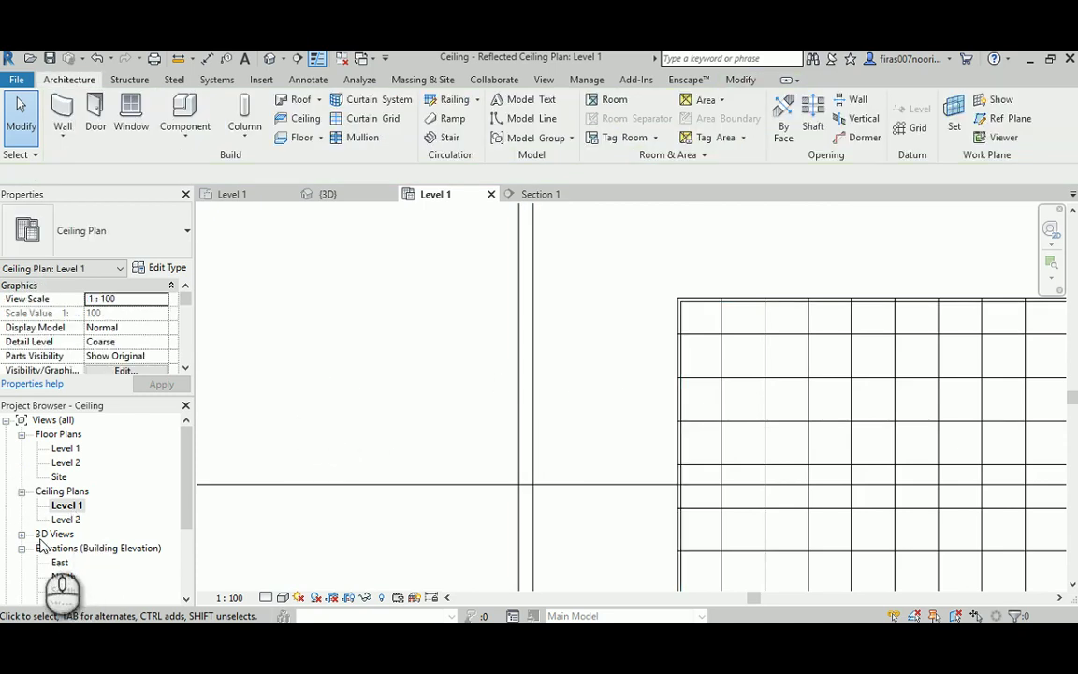
Step: In Section 1, set the new ceiling's Height Offset From Level to 2652
{"action": "scroll", "coordinate": [335, 432], "scroll_direction": "down", "scroll_amount": 3}
{"action": "middle_click_drag", "start_coordinate": [204, 418], "coordinate": [328, 437]}
{"action": "double_click", "coordinate": [329, 437]}
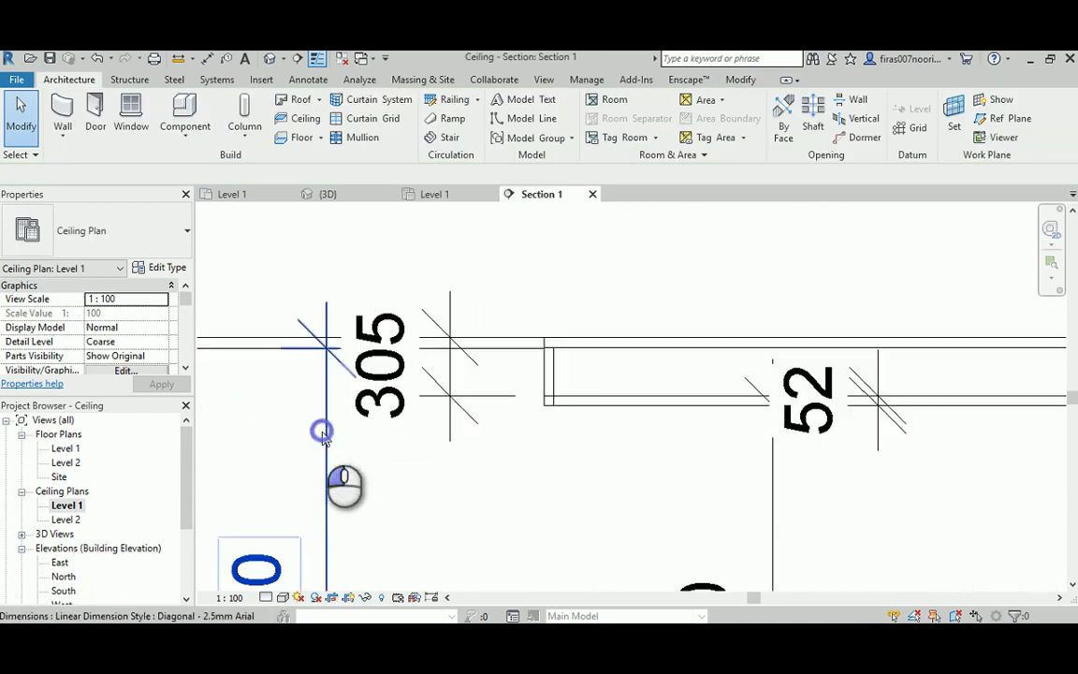
{"action": "left_click", "coordinate": [551, 366]}
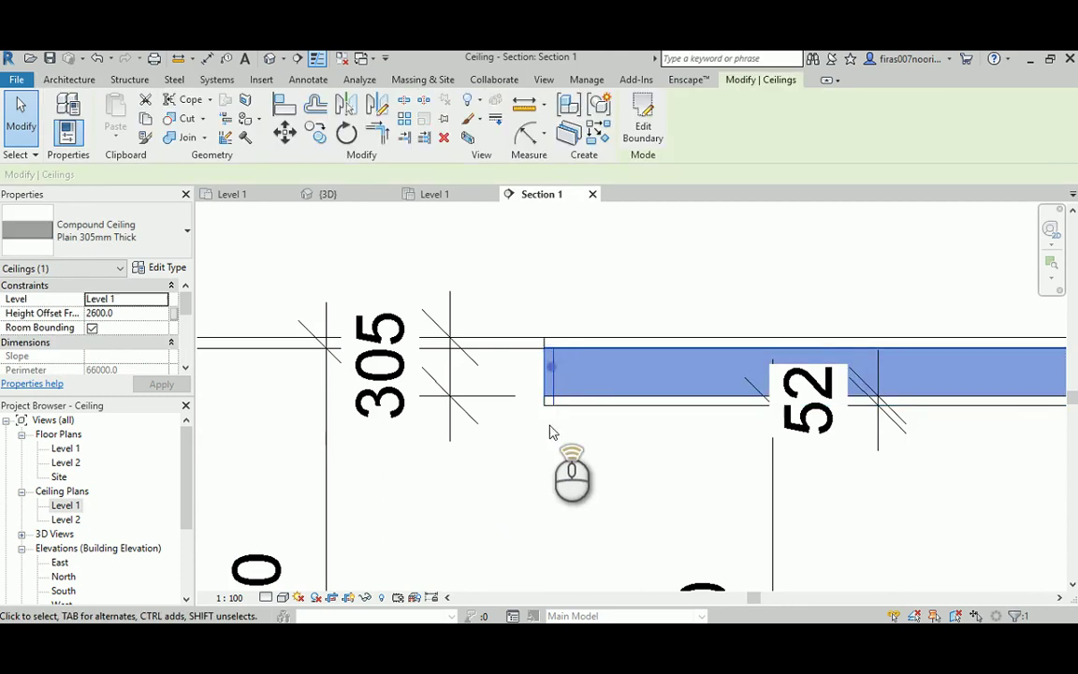
{"action": "scroll", "coordinate": [552, 415], "scroll_direction": "up", "scroll_amount": 2}
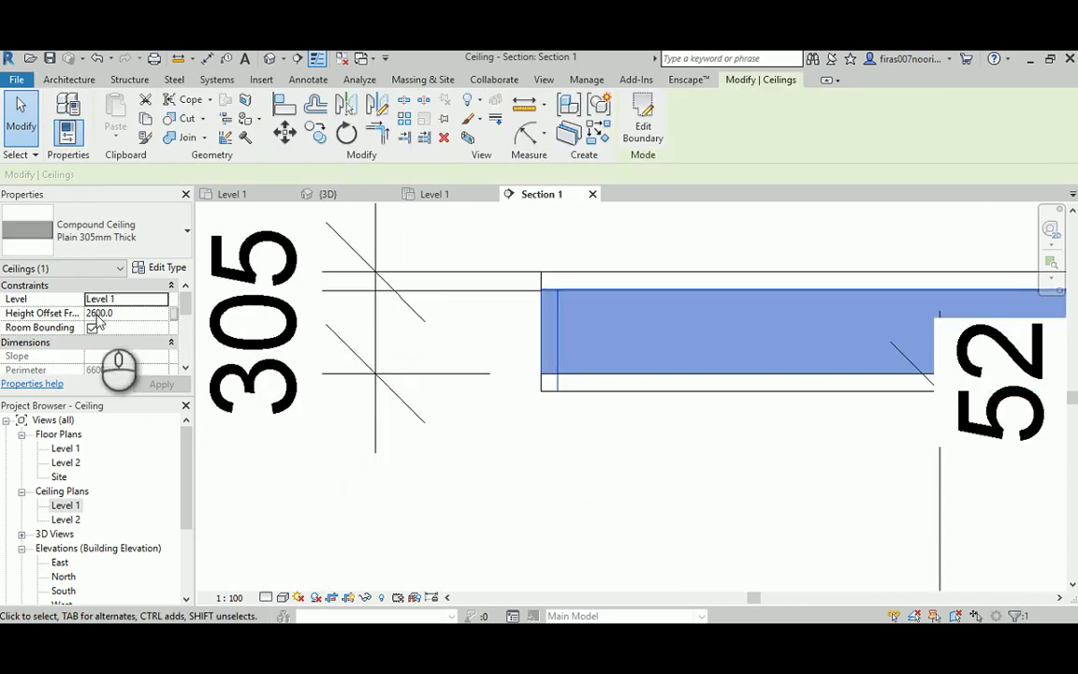
{"action": "middle_click_drag", "start_coordinate": [640, 444], "coordinate": [491, 457]}
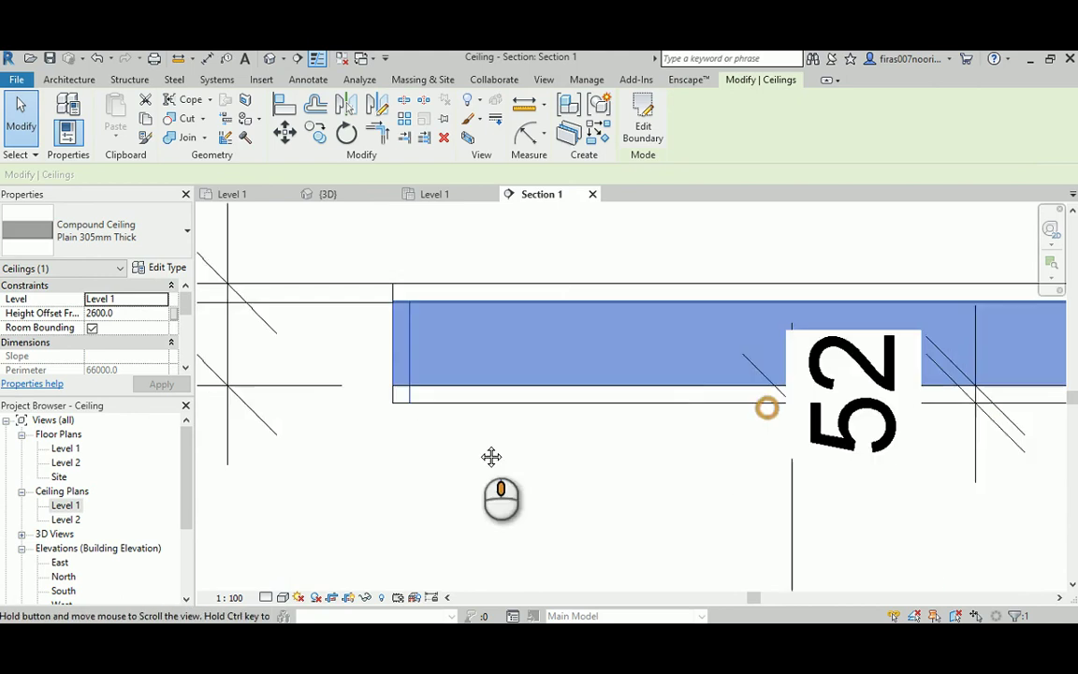
{"action": "scroll", "coordinate": [584, 435], "scroll_direction": "down", "scroll_amount": 2}
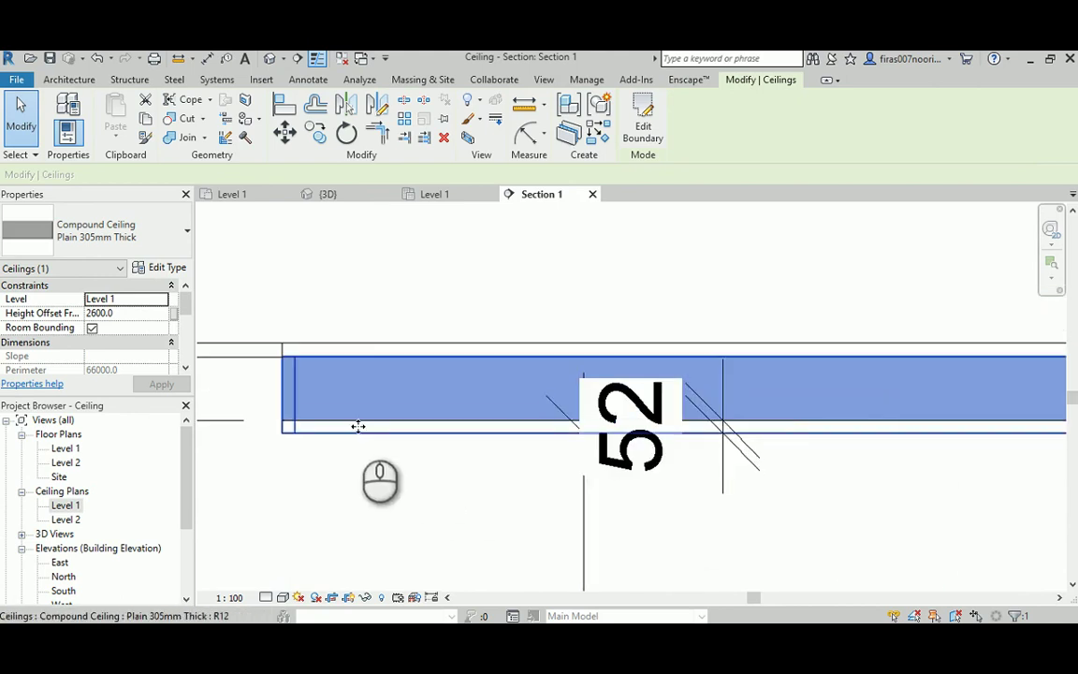
{"action": "left_click", "coordinate": [97, 312]}
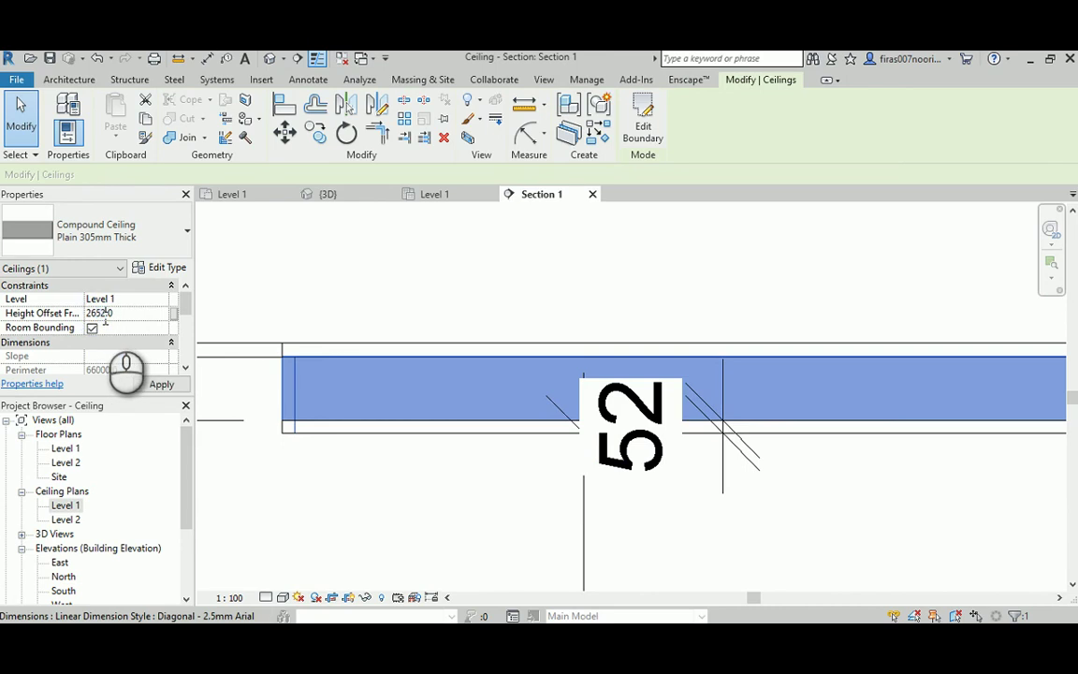
{"action": "left_click", "coordinate": [159, 385]}
Step: Reselect the ceiling to check its new position in the section
{"action": "left_click", "coordinate": [266, 463]}
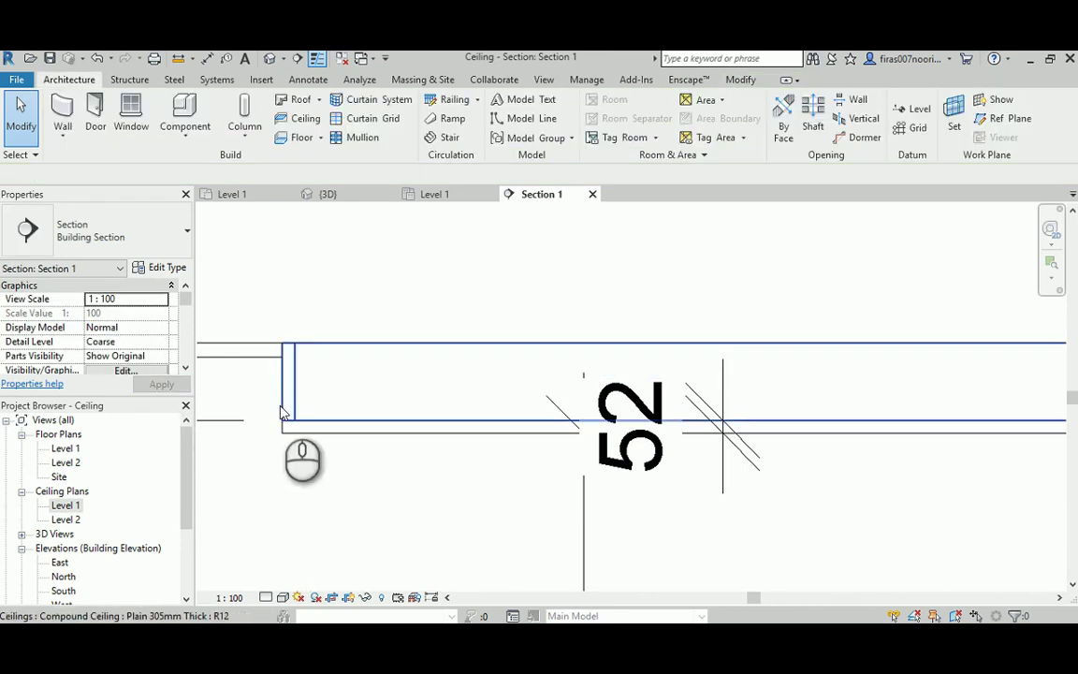
{"action": "left_click", "coordinate": [281, 408]}
{"action": "middle_click_drag", "start_coordinate": [240, 442], "coordinate": [395, 457]}
{"action": "scroll", "coordinate": [441, 464], "scroll_direction": "up", "scroll_amount": 3}
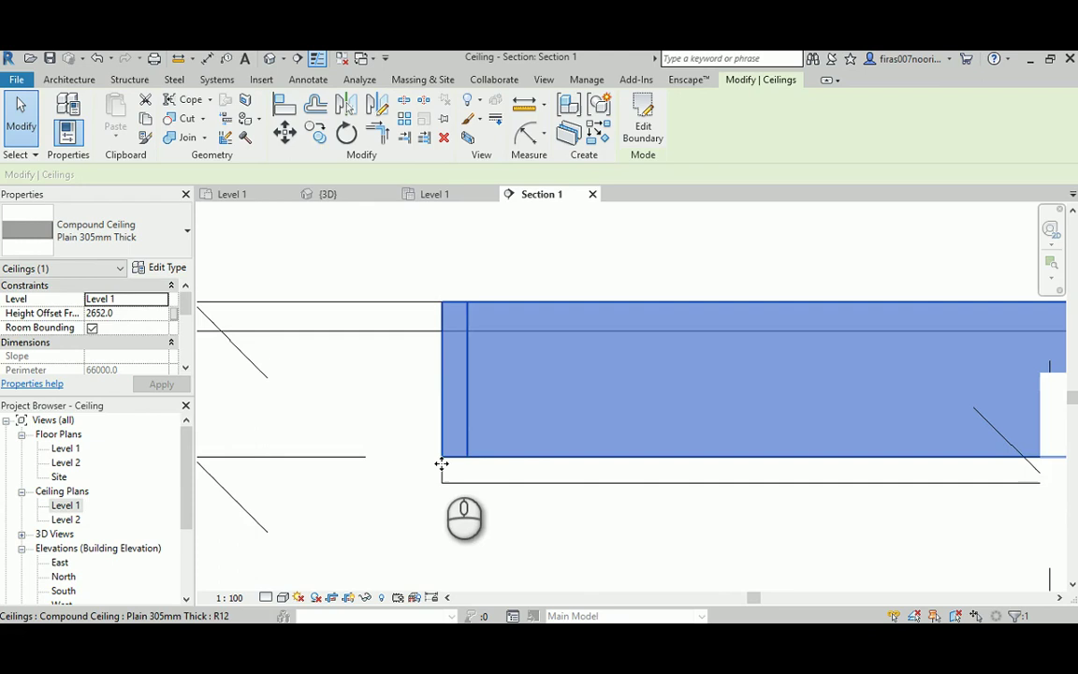
{"action": "left_click", "coordinate": [395, 401]}
{"action": "scroll", "coordinate": [397, 401], "scroll_direction": "down", "scroll_amount": 4}
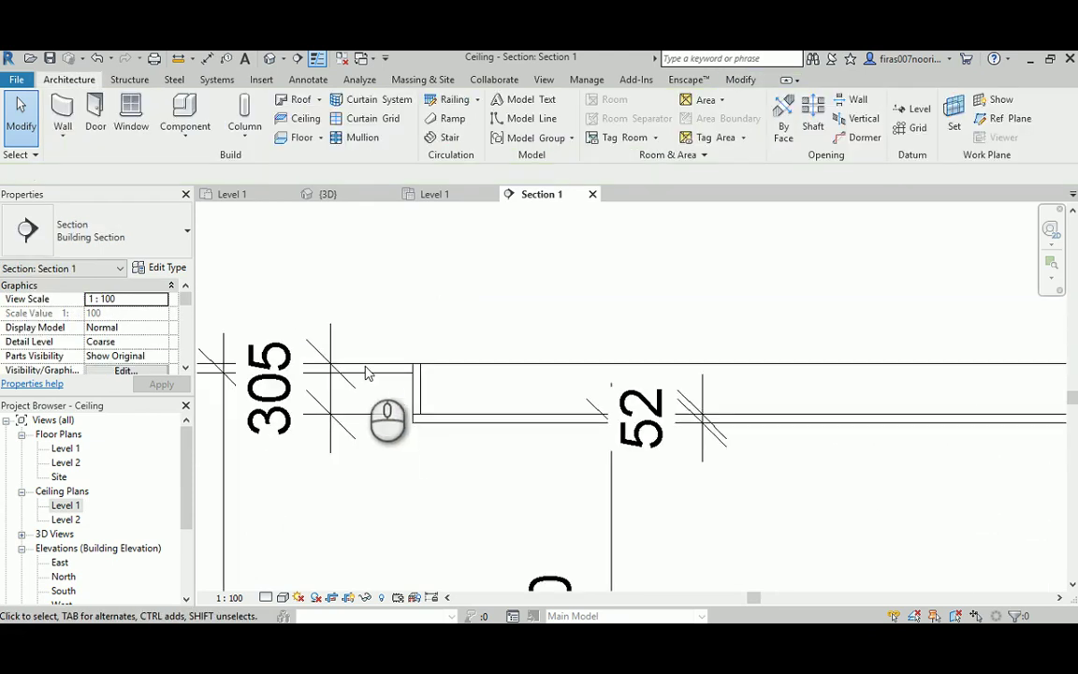
Step: Switch to the Default 3D View, select the 305 mm ceiling and look over the Component options
{"action": "left_click", "coordinate": [270, 59]}
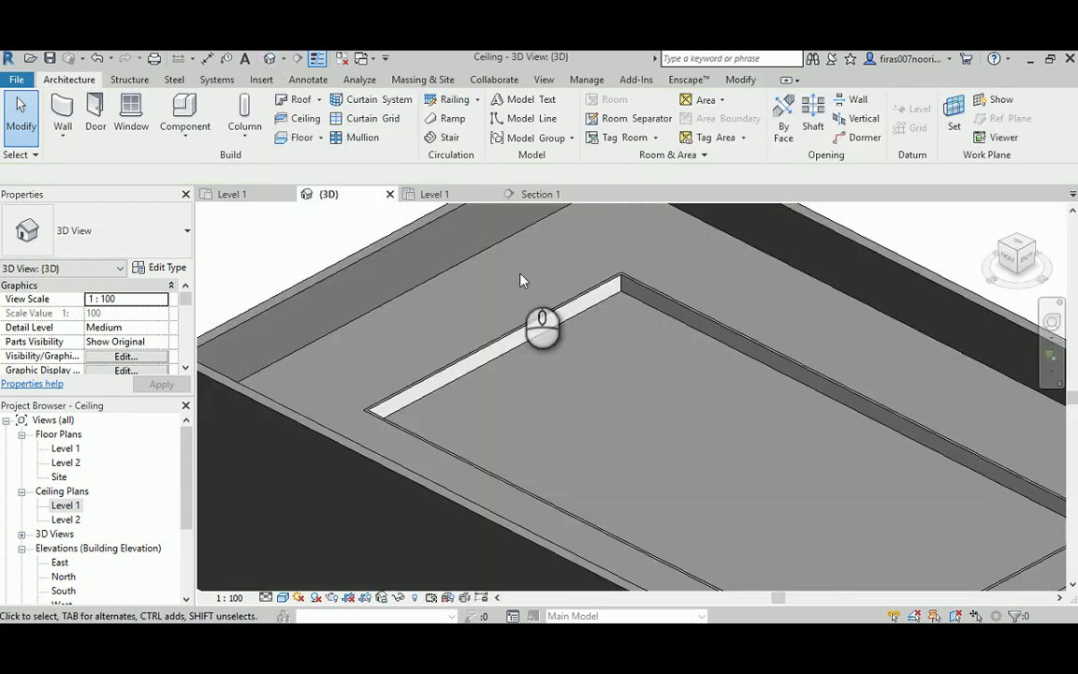
{"action": "left_click", "coordinate": [575, 316]}
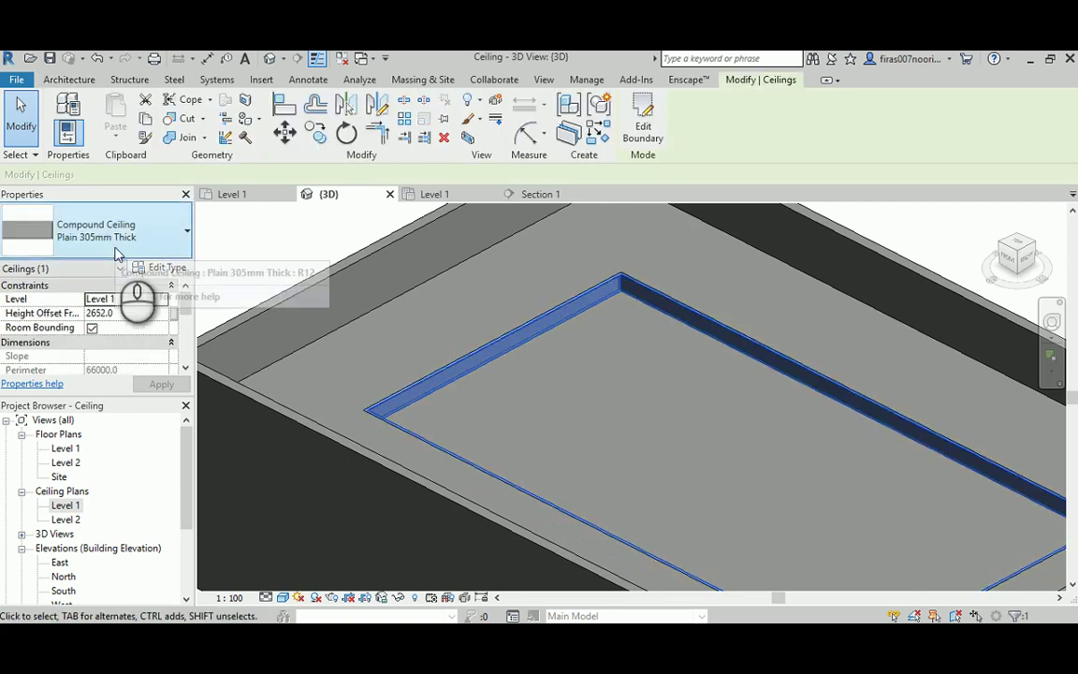
{"action": "left_click", "coordinate": [69, 80]}
{"action": "left_click", "coordinate": [185, 136]}
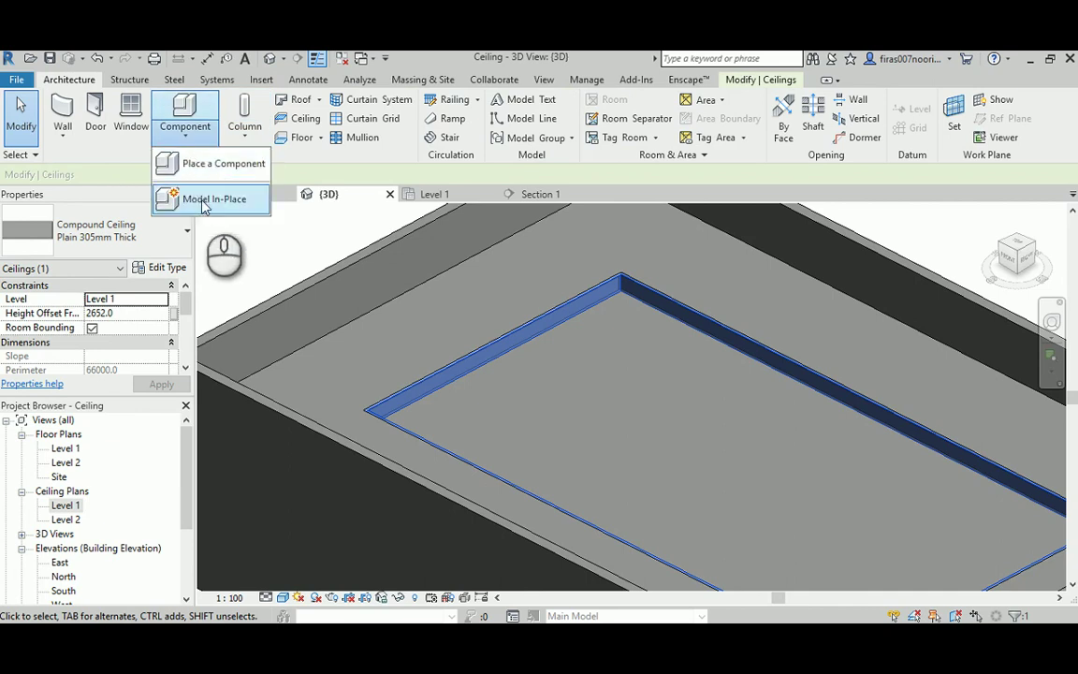
{"action": "scroll", "coordinate": [514, 354], "scroll_direction": "down", "scroll_amount": 3}
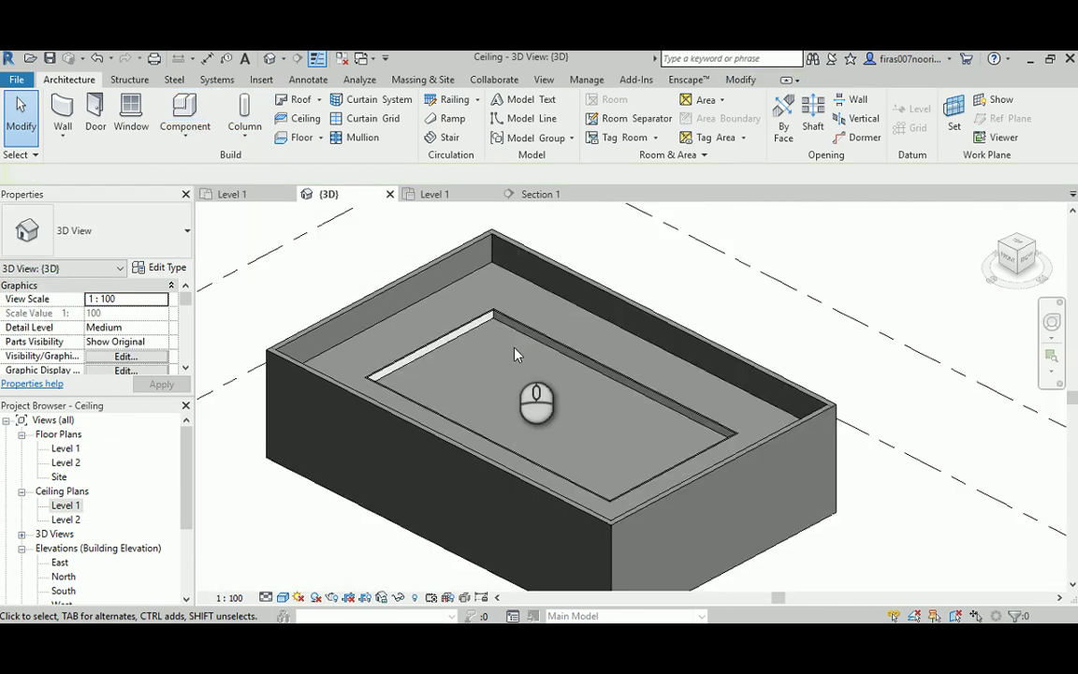